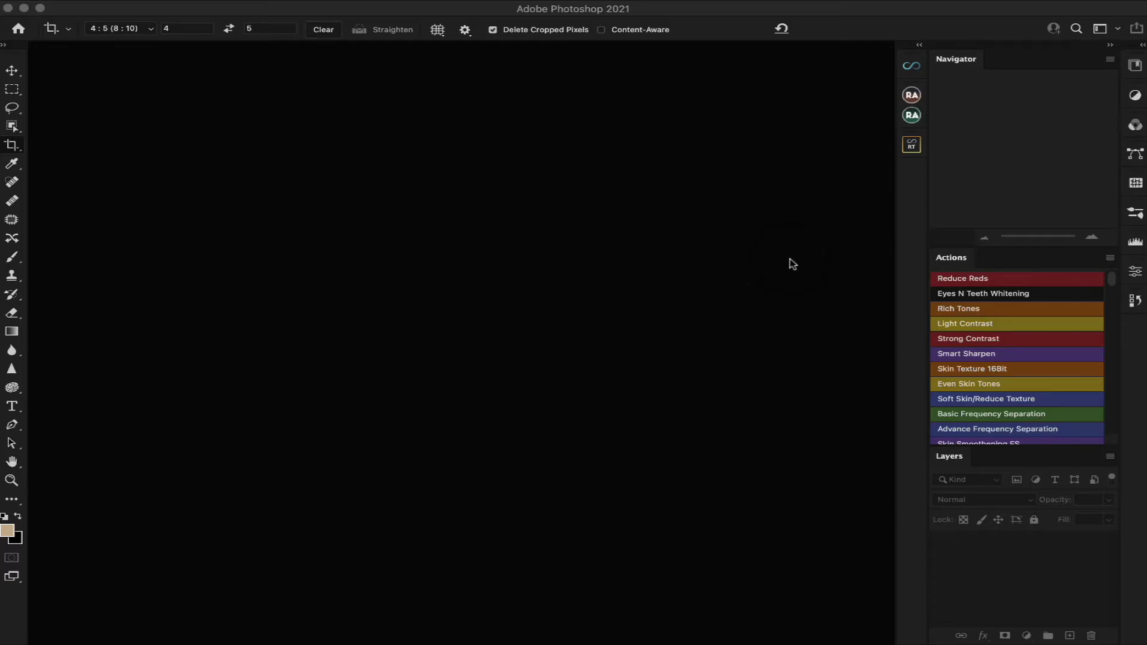
mouse_move(1, 140)
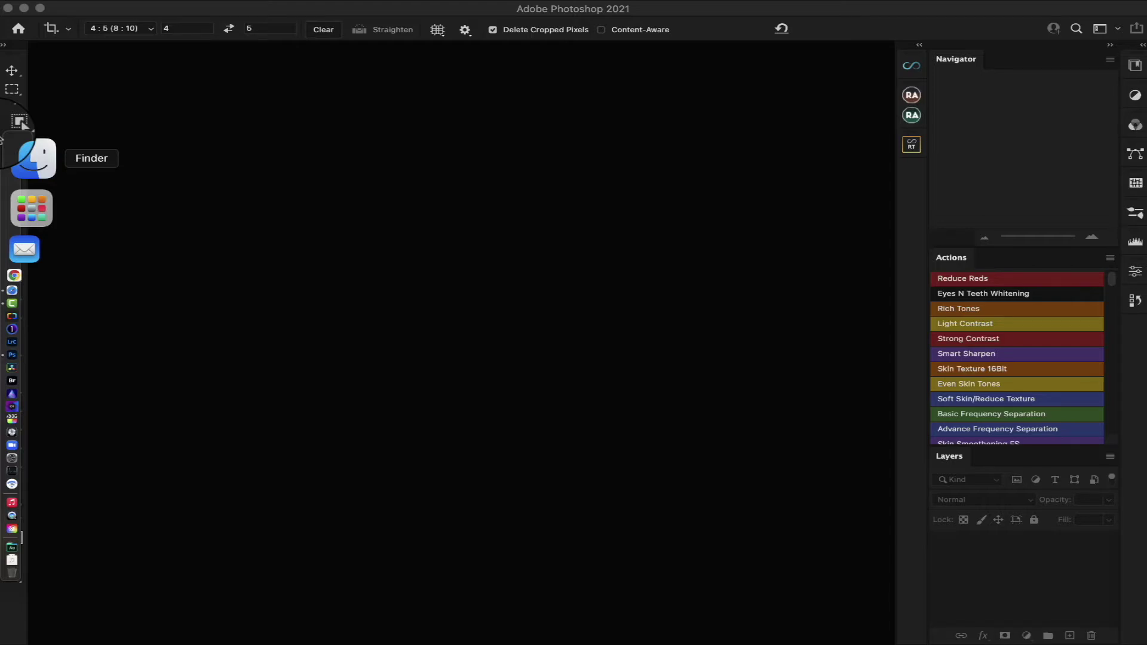
left_click(6, 154)
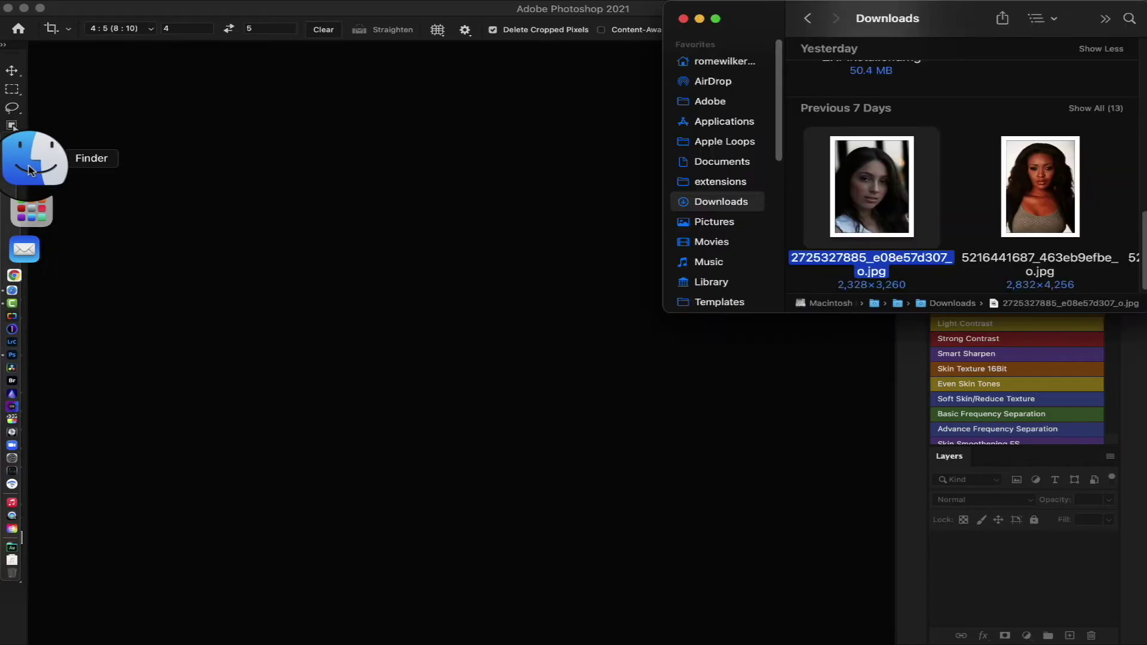
left_click_drag(872, 186, 335, 245)
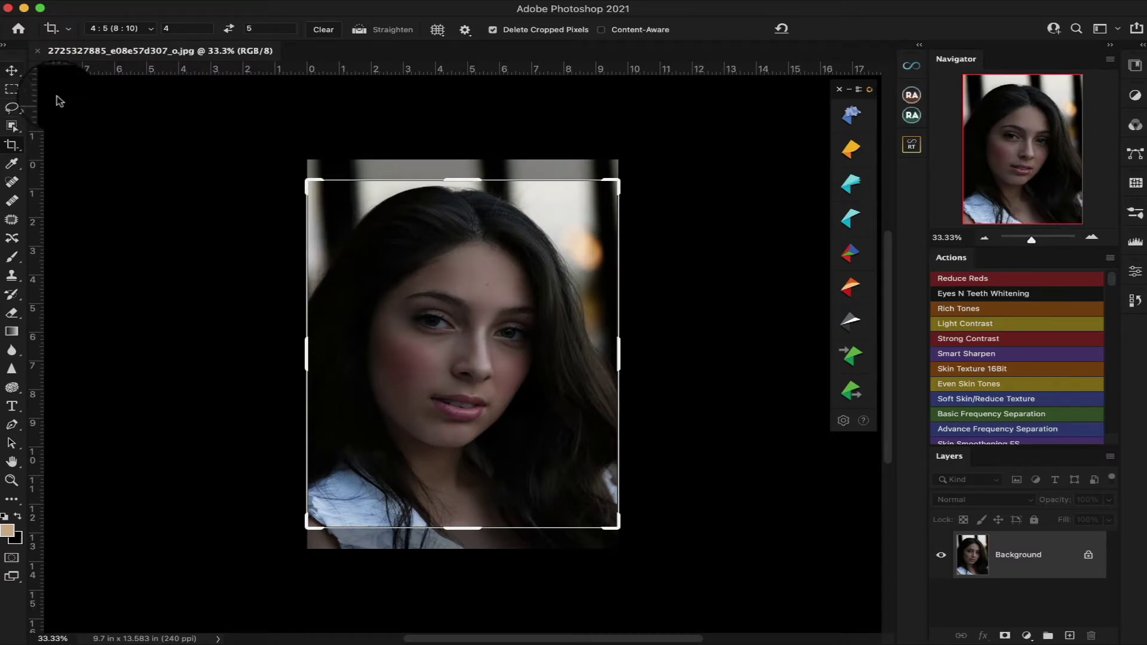
left_click(11, 70)
scroll(674, 235, "down", 1)
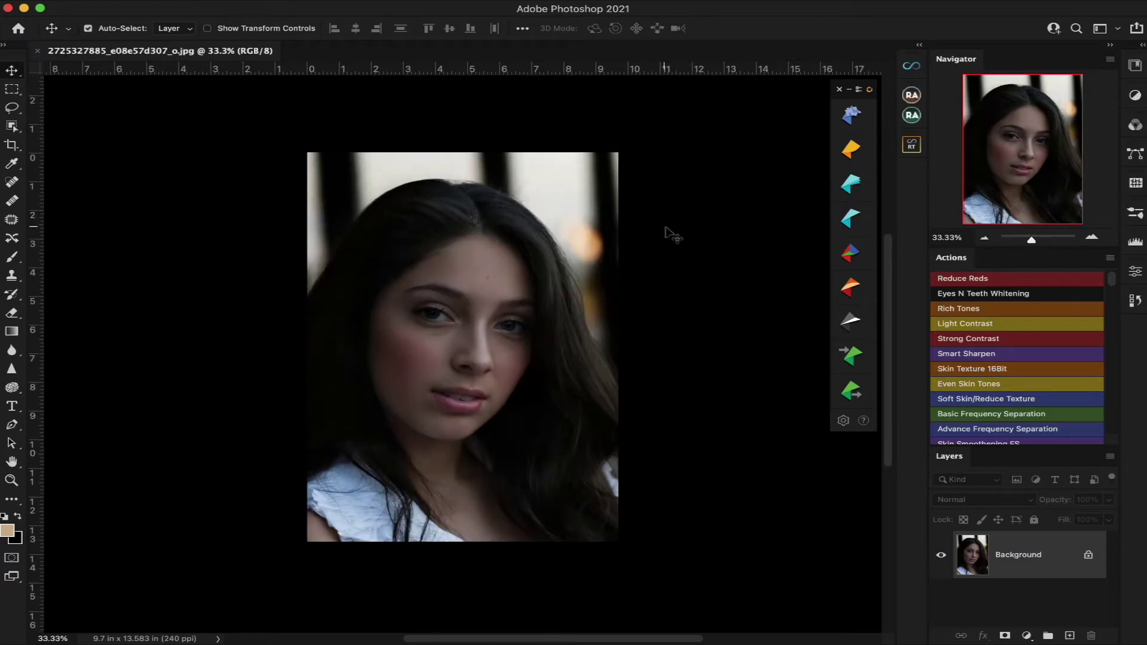
left_click(839, 89)
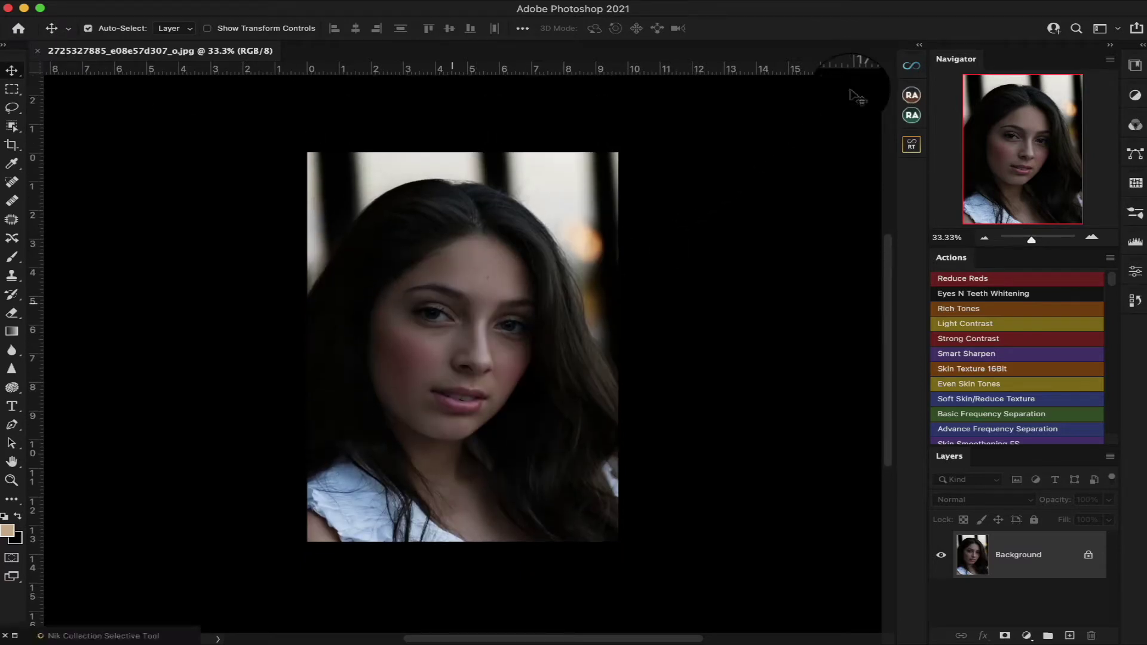
- Apply the Camera Raw Filter to the portrait with Auto tone adjustments and Exposure set to +0.50
left_click(11, 480)
left_click(442, 300)
left_click(443, 300)
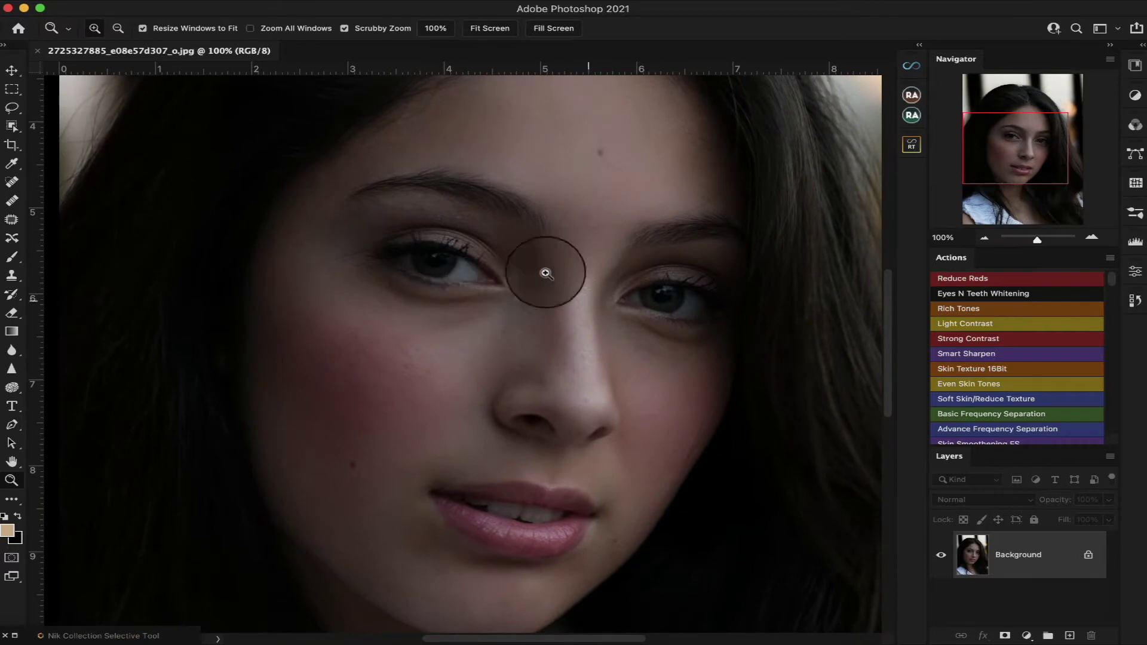
scroll(575, 263, "down", 5)
scroll(575, 266, "up", 5)
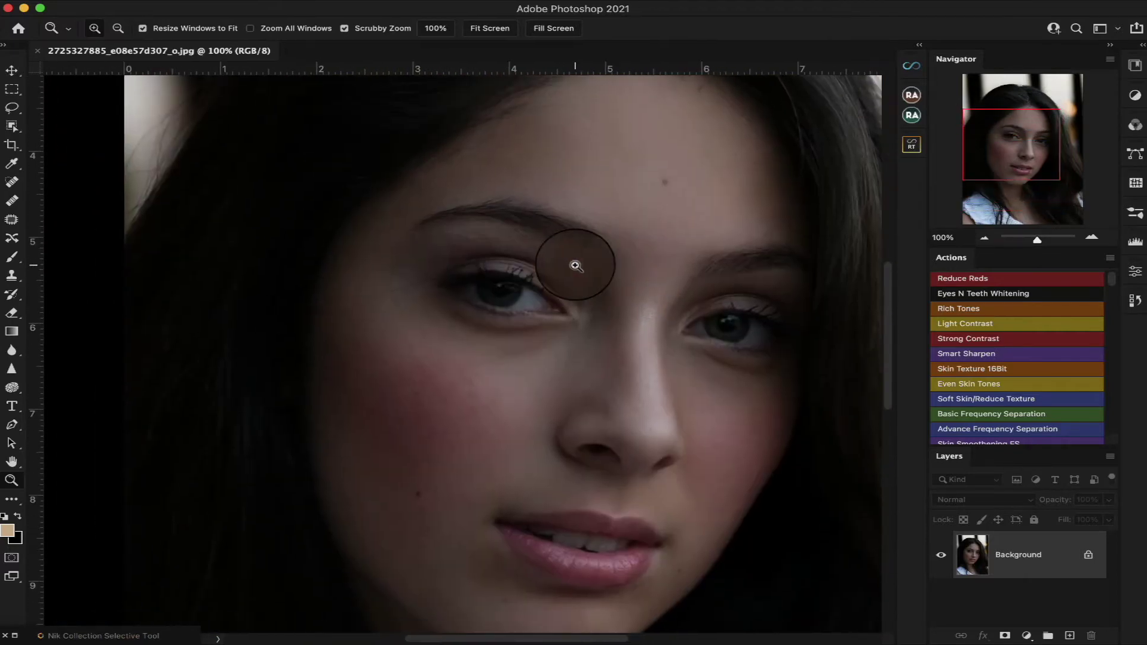
scroll(575, 266, "right", 2)
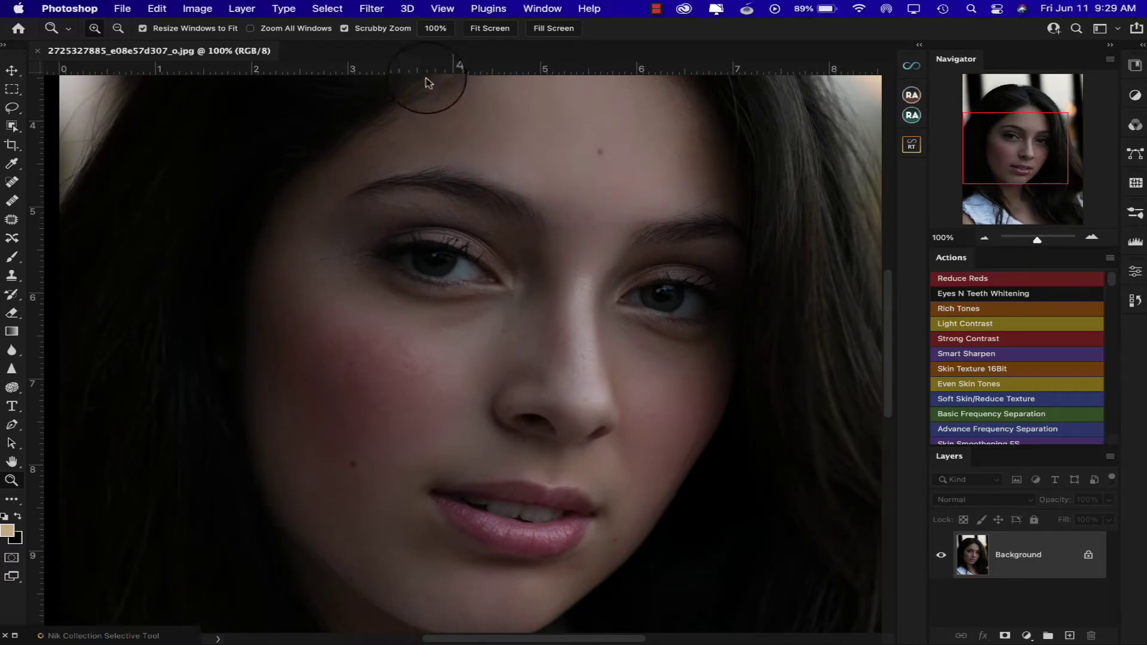
left_click(373, 9)
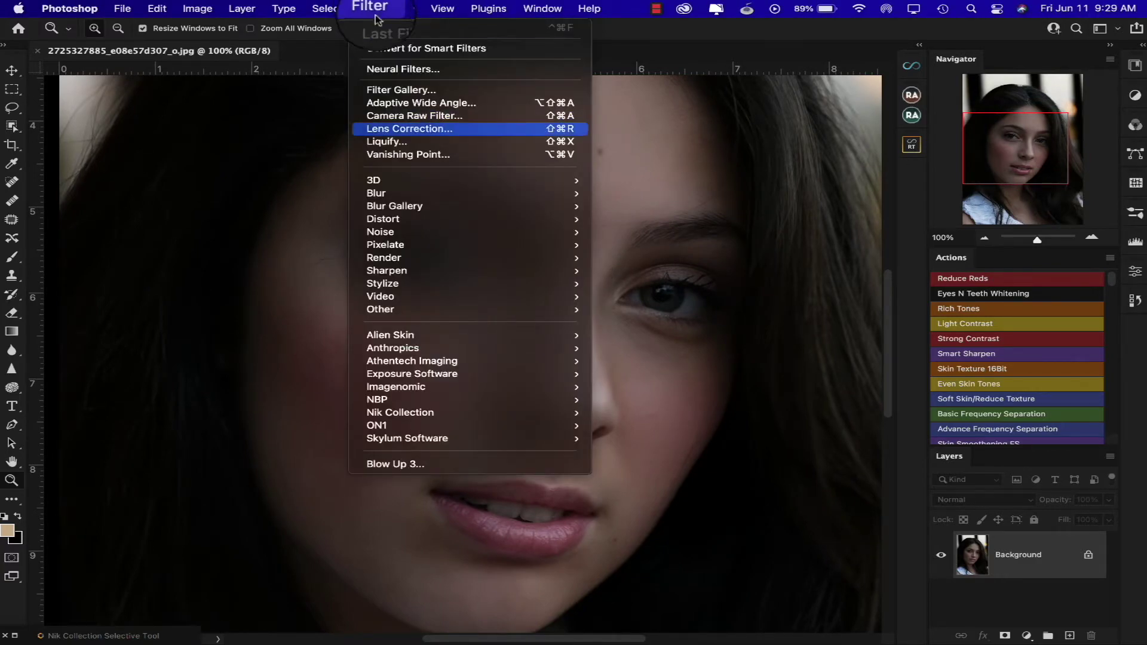
left_click(445, 115)
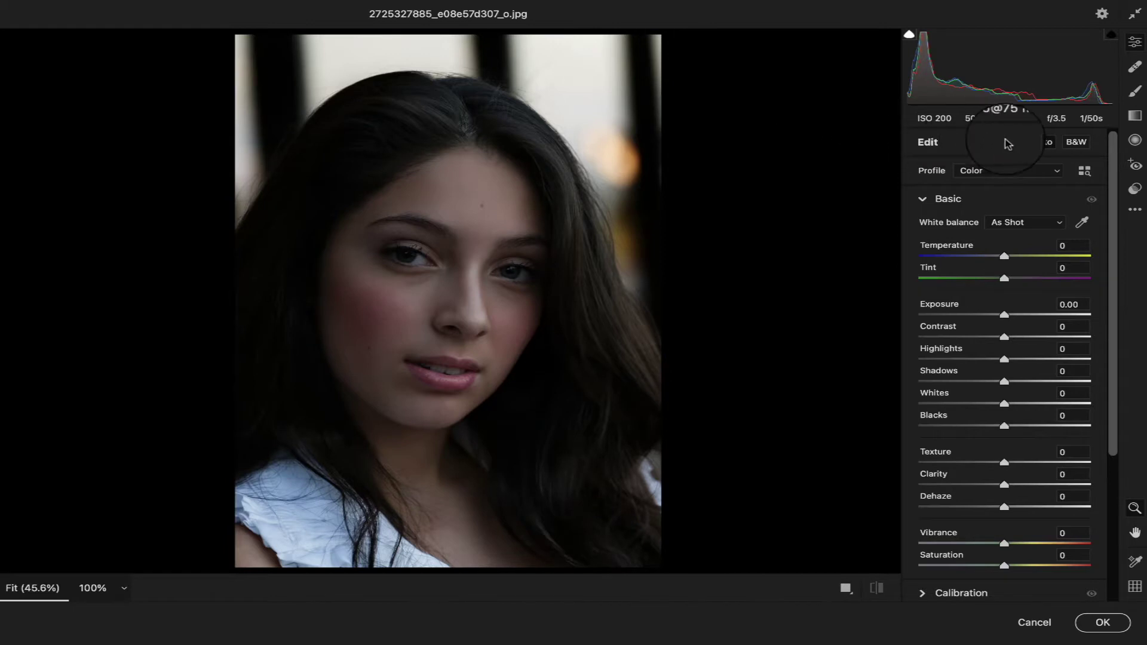
left_click(1043, 142)
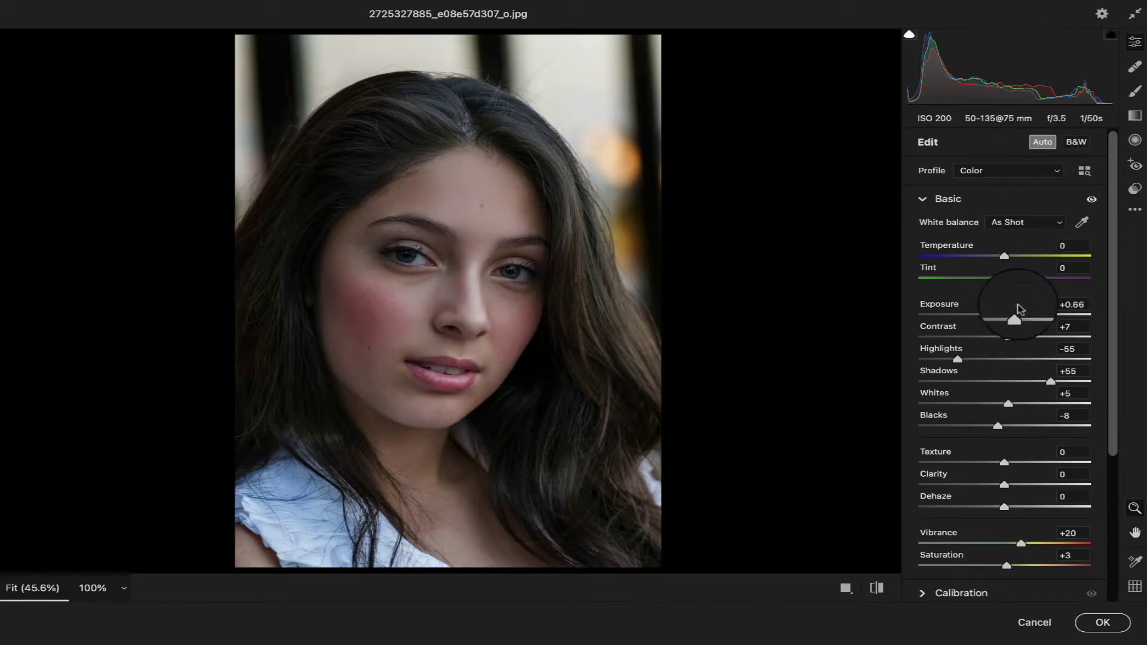
left_click_drag(1018, 316, 1015, 319)
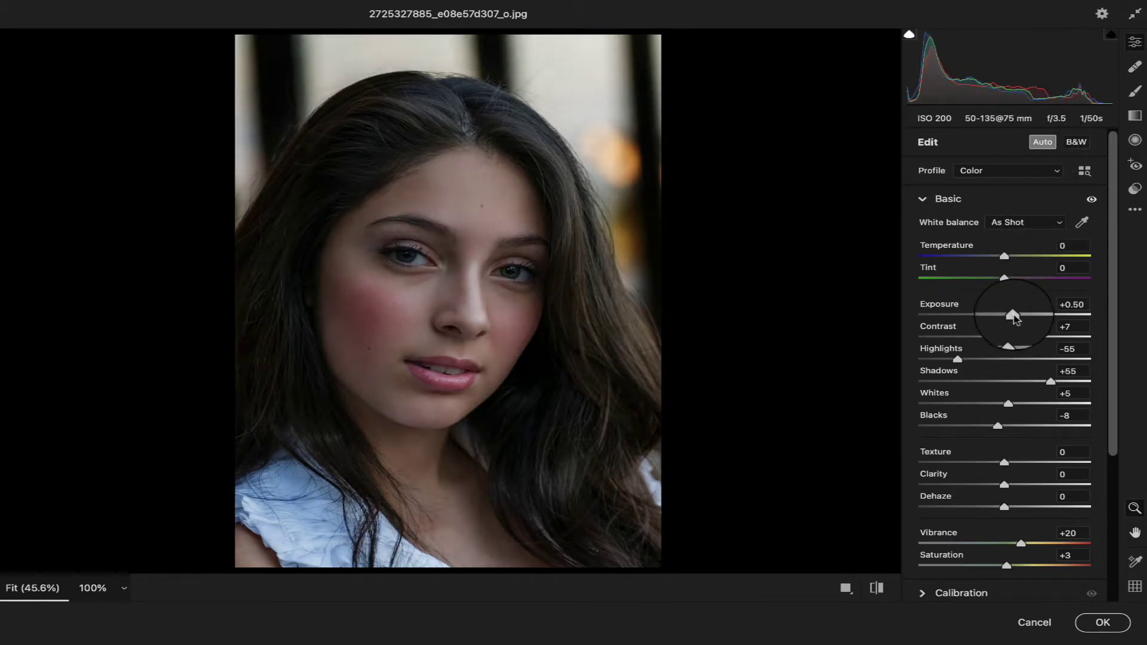
left_click(1111, 626)
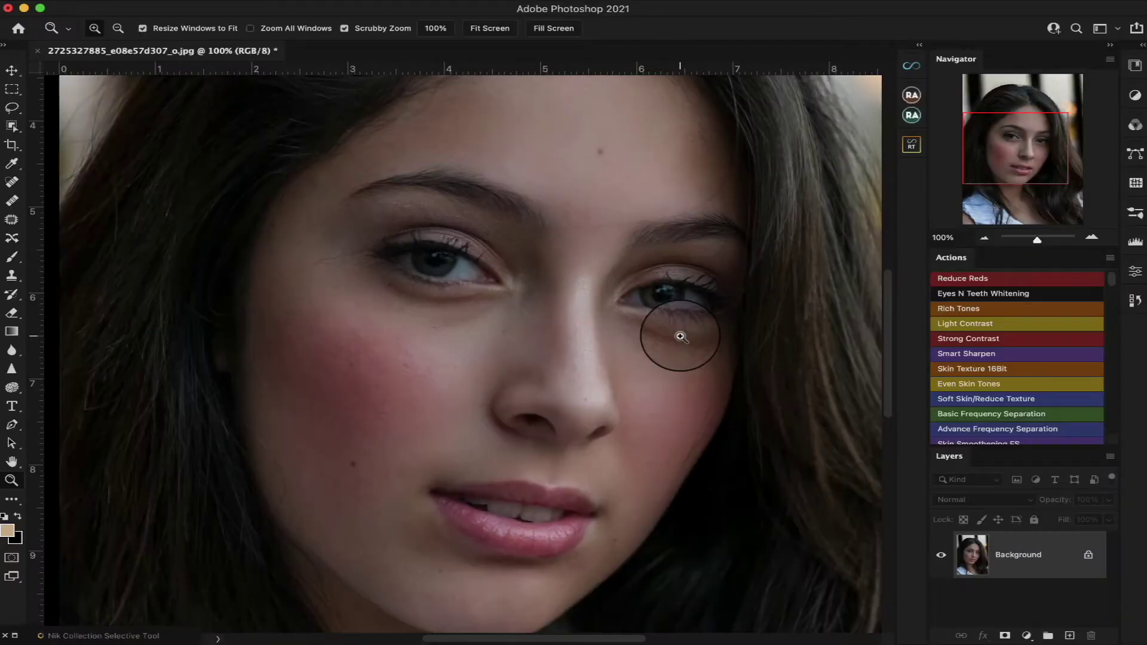
- Show document sizes in the status bar and close the floating Nik Collection Selective Tool panel
scroll(680, 337, "down", 5)
scroll(680, 336, "up", 6)
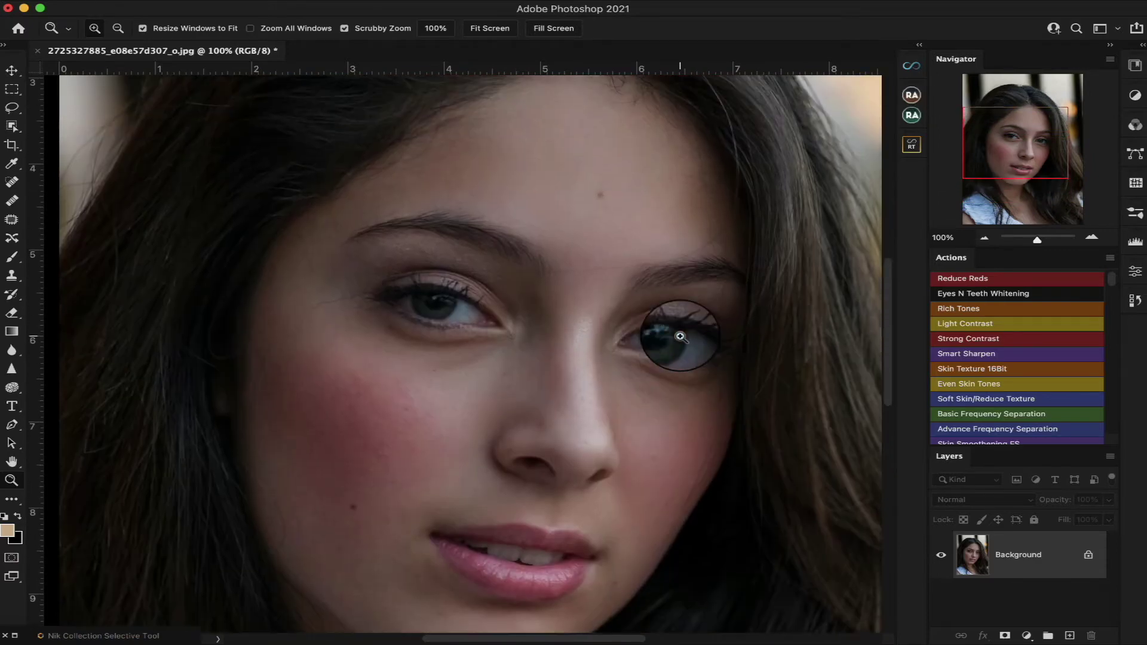
scroll(680, 337, "left", 2)
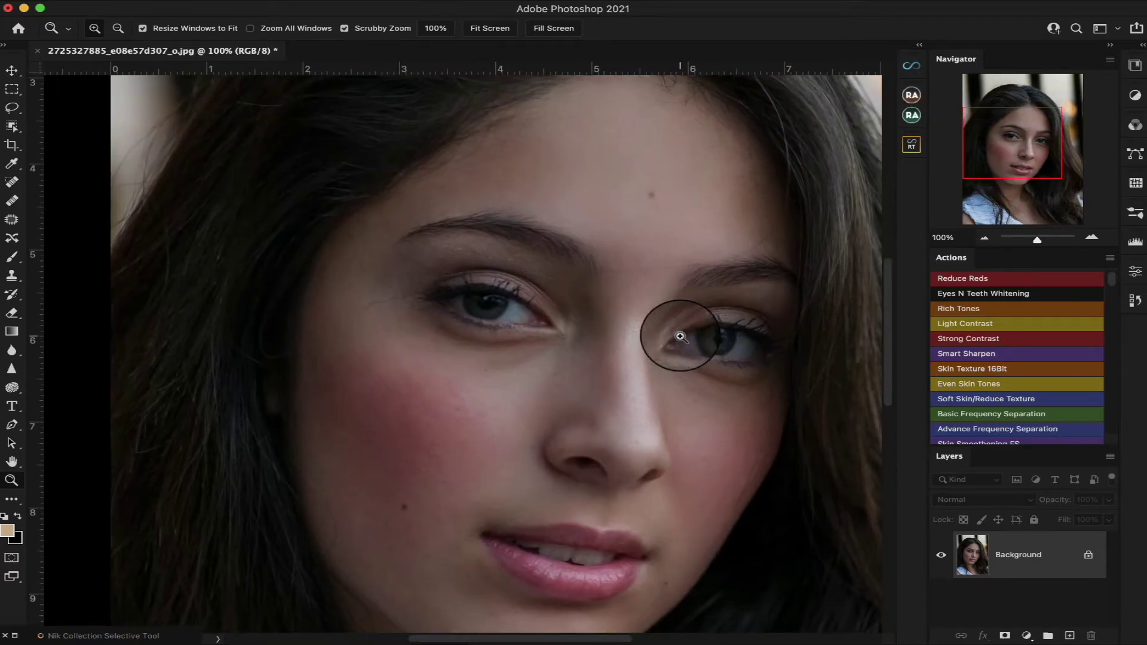
scroll(680, 336, "down", 2)
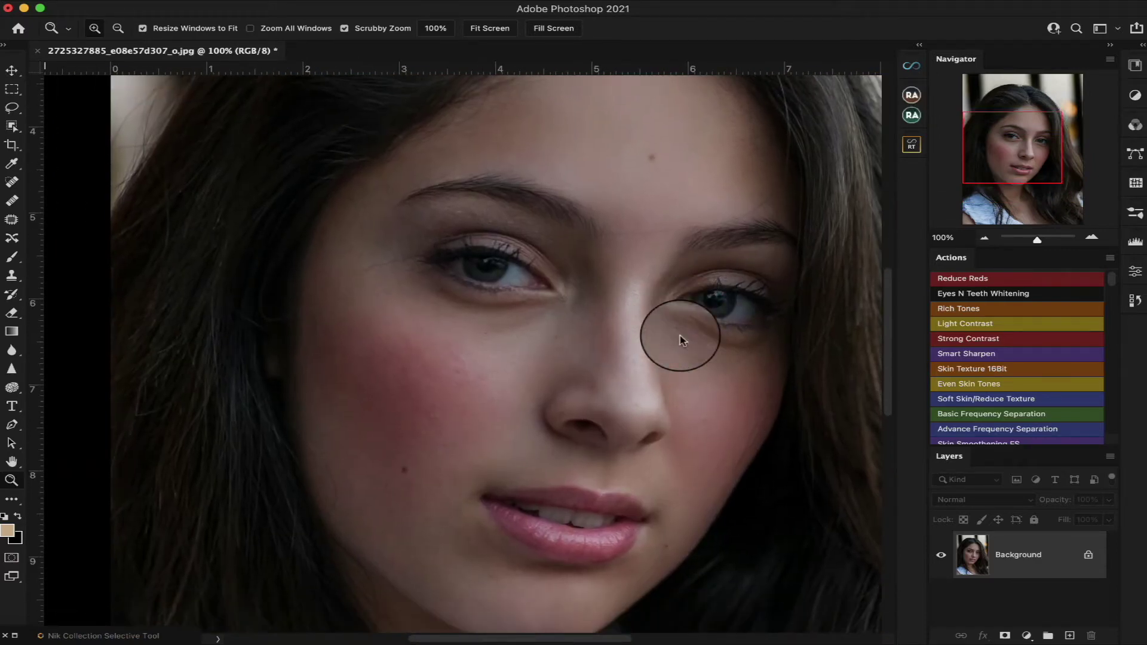
left_click_drag(72, 635, 601, 585)
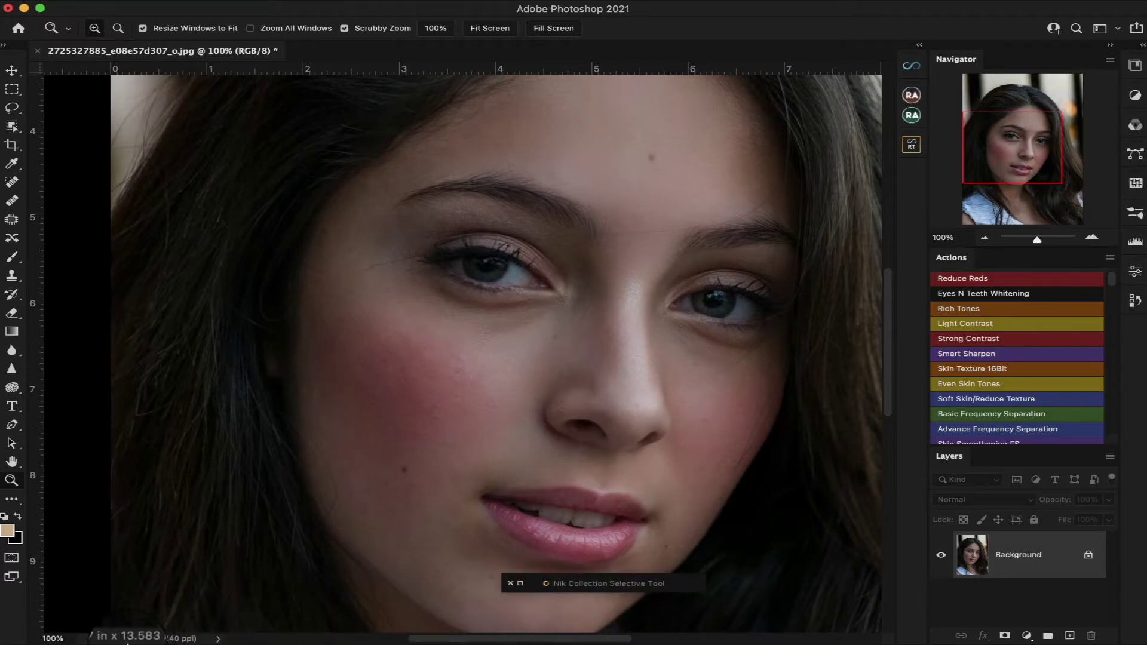
left_click(217, 639)
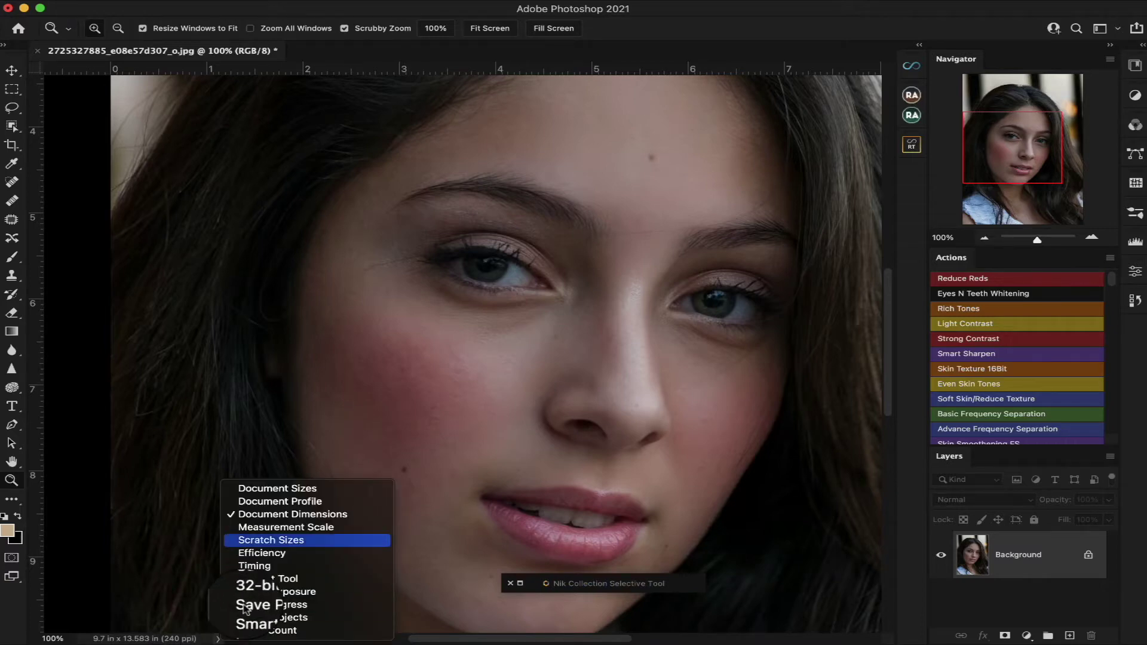
left_click(330, 488)
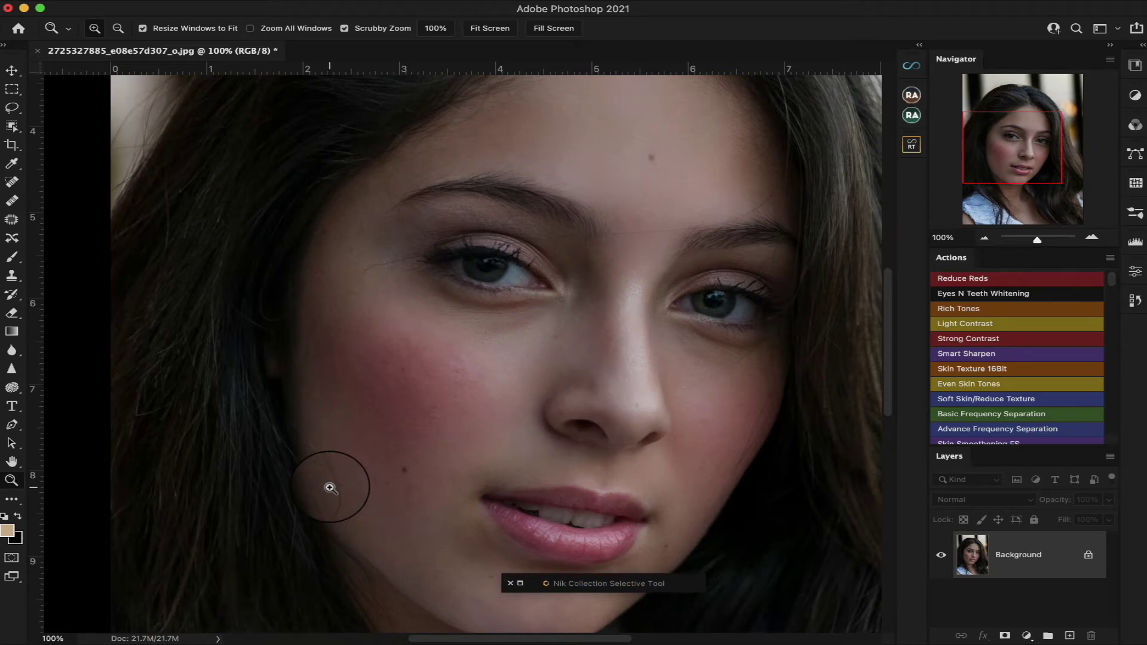
left_click(511, 584)
- Run the Skin Retouch Pro action "Step 1. Healing" on the portrait and dismiss its instructions
scroll(523, 426, "right", 4)
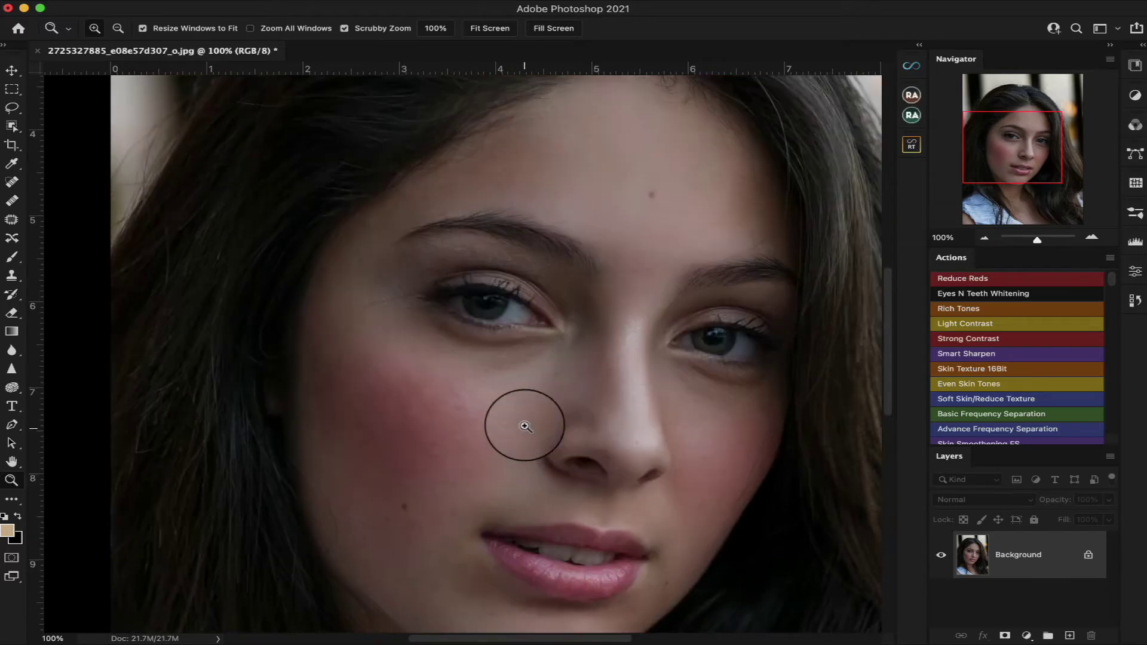
scroll(526, 427, "down", 3)
scroll(525, 427, "left", 3)
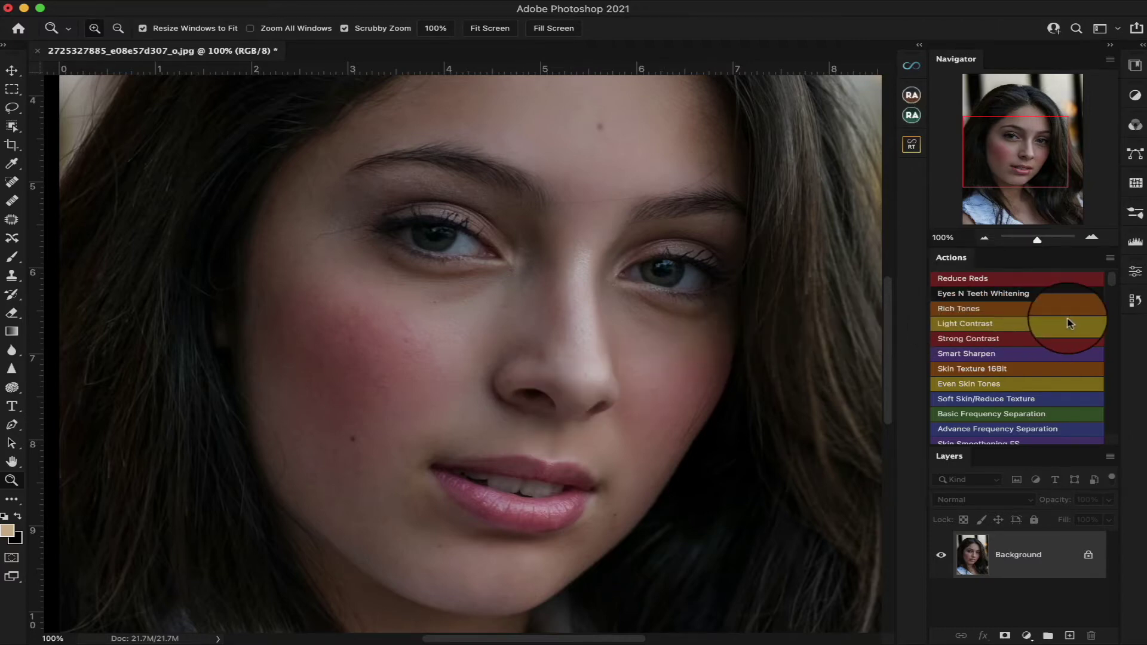
scroll(1070, 323, "down", 15)
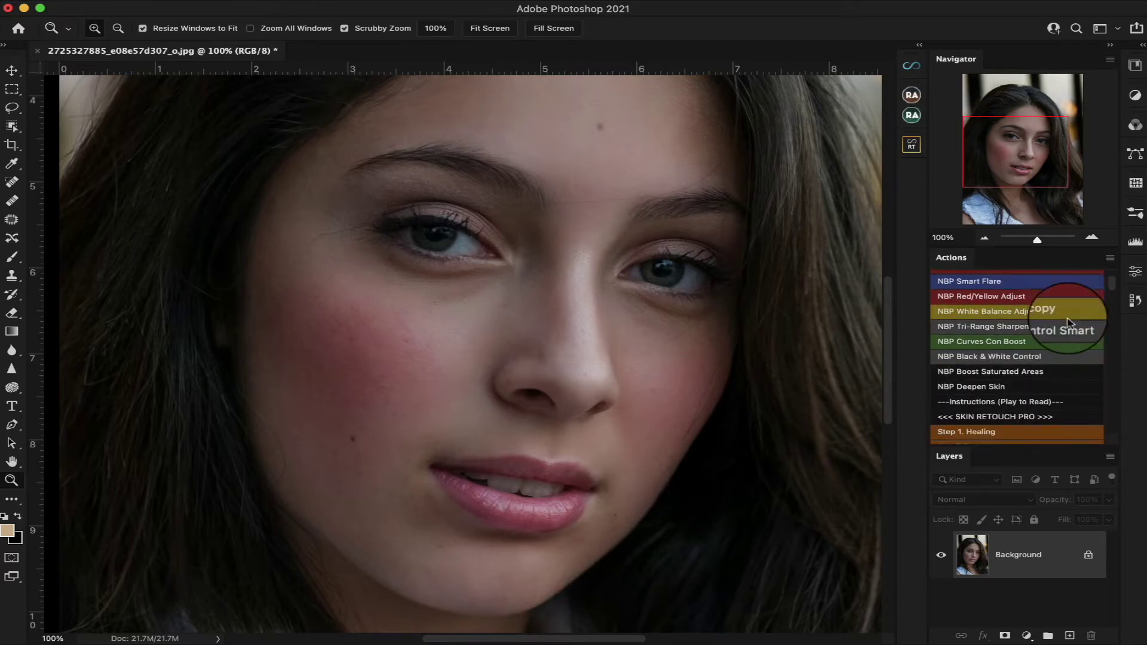
left_click(986, 398)
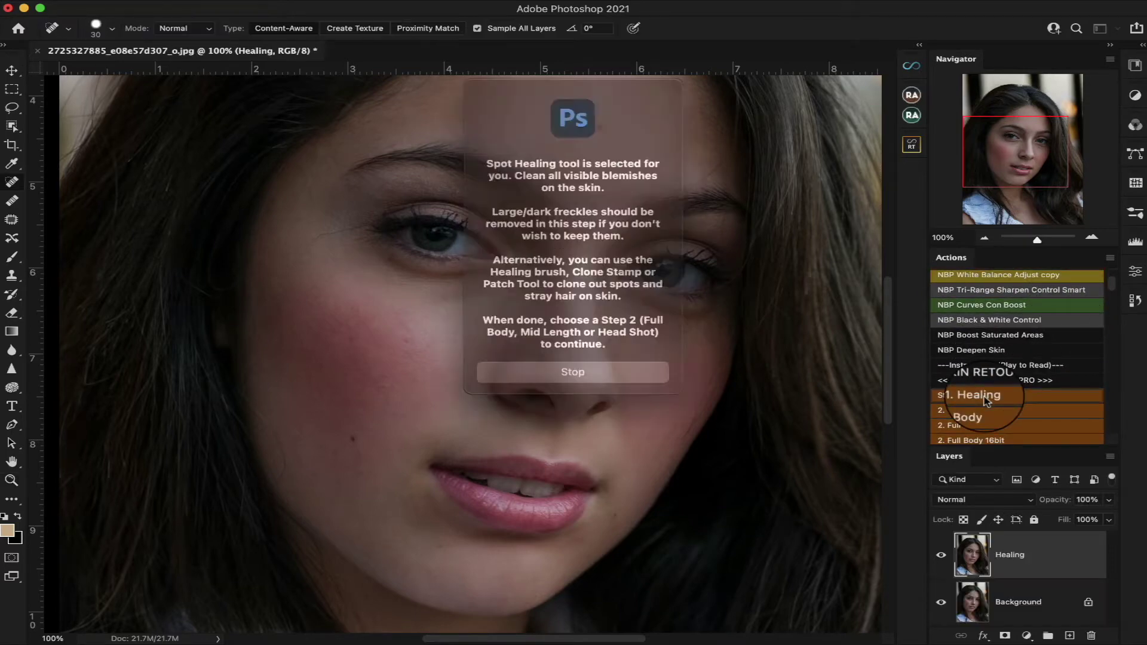
left_click(633, 366)
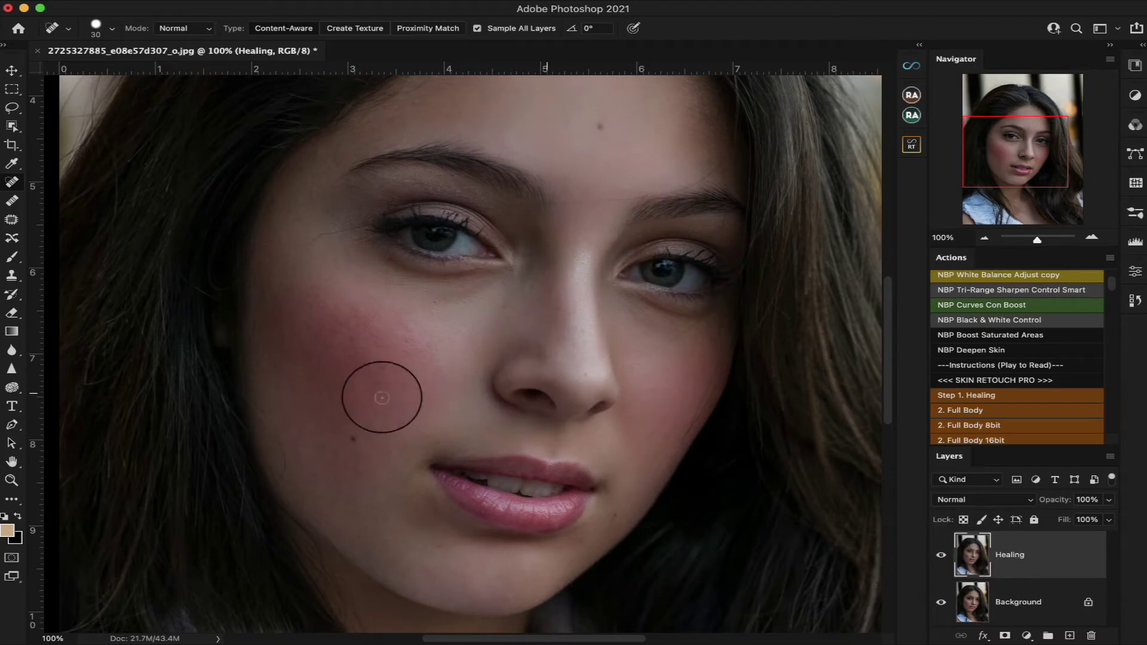
- Remove the moles on the forehead and cheek on the Healing layer using the Patch tool with nearby clean skin
scroll(376, 392, "up", 3)
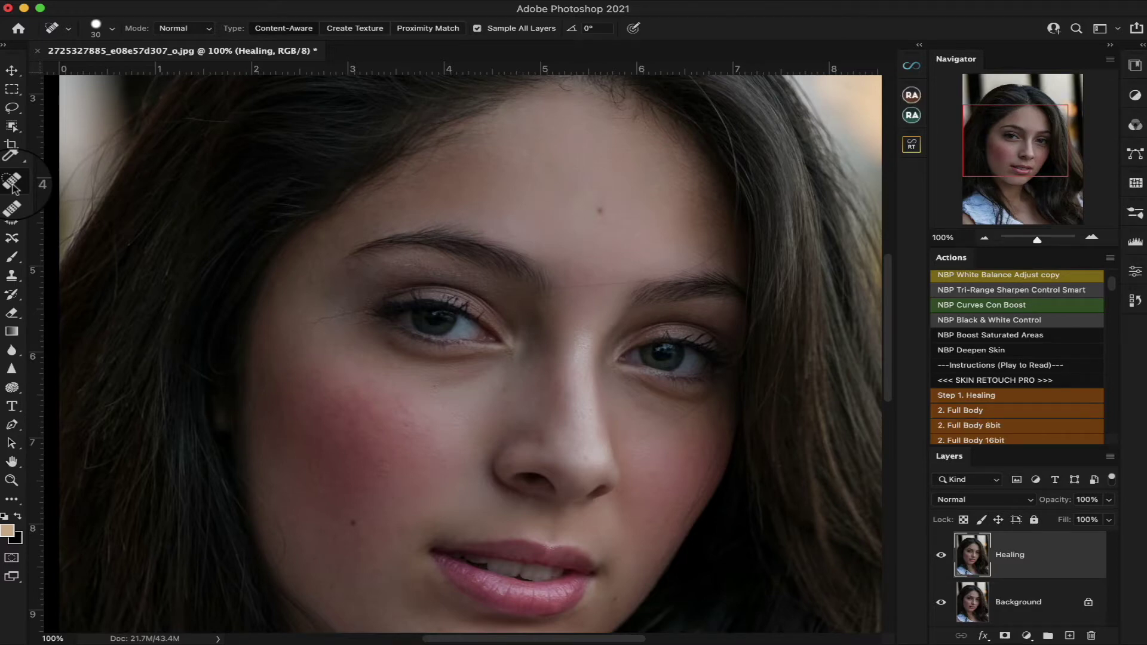
left_click(12, 221)
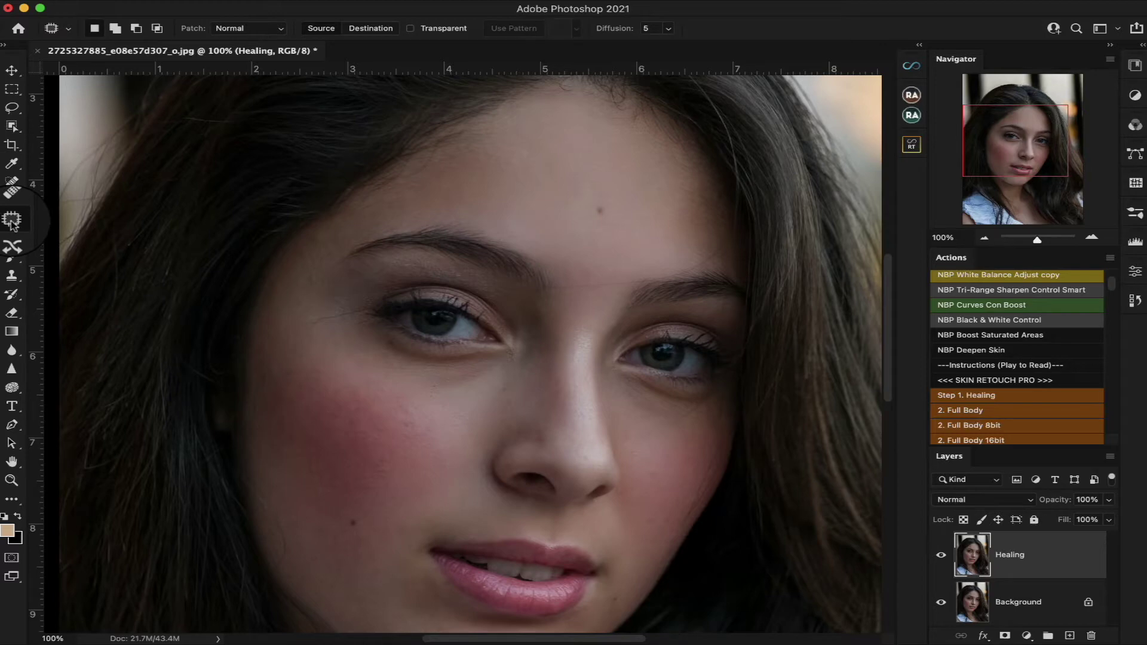
mouse_move(597, 206)
left_mouse_down()
mouse_move(603, 219)
mouse_move(622, 192)
left_mouse_up()
key("super+d")
scroll(633, 199, "down", 5)
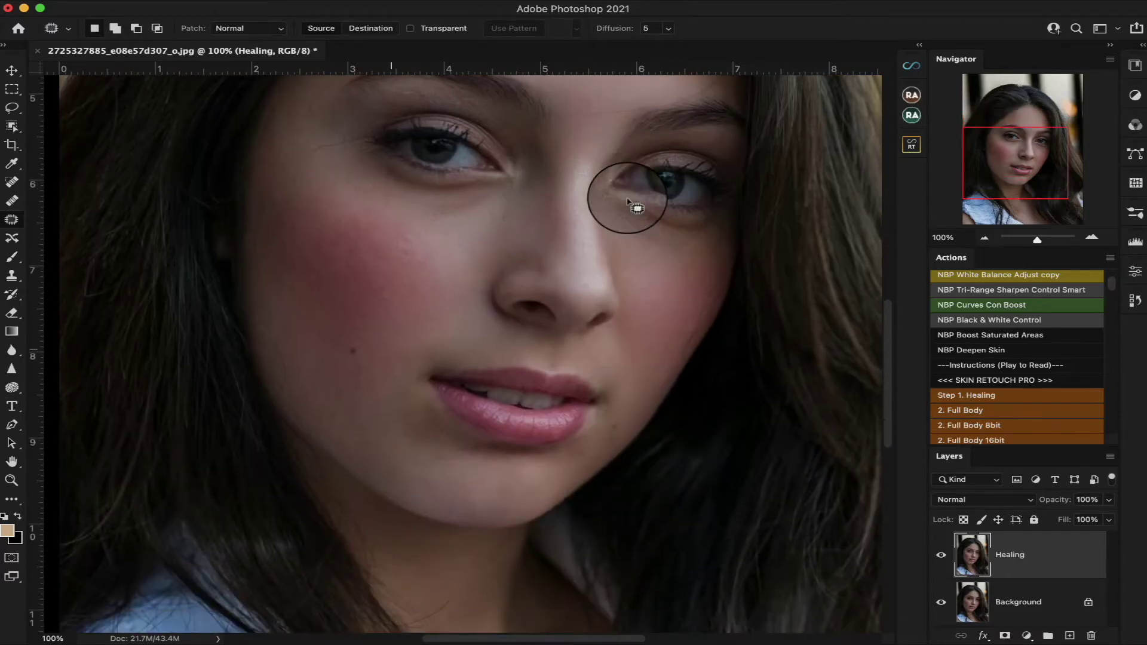
mouse_move(353, 346)
left_mouse_down()
mouse_move(361, 375)
mouse_move(360, 347)
mouse_move(400, 325)
left_mouse_up()
key("super+d")
- Inspect the healed face at about 67% zoom and look through the Full Body, Mid Length and Head Shot step 2 actions
scroll(388, 316, "up", 4)
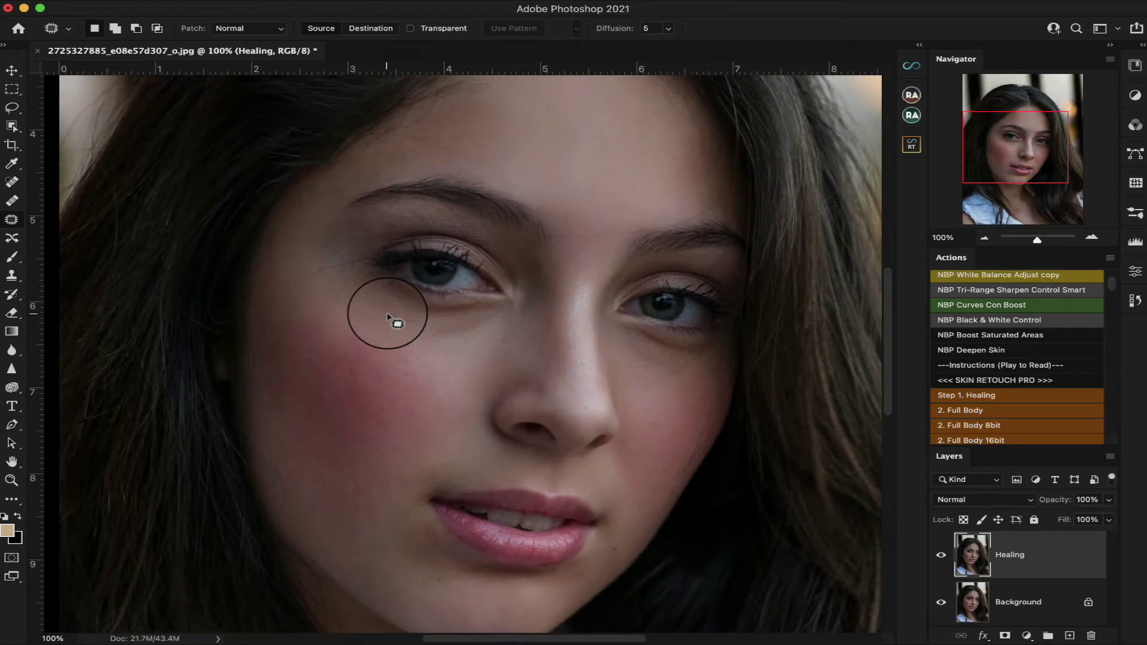
scroll(389, 316, "down", 2)
scroll(389, 317, "right", 2)
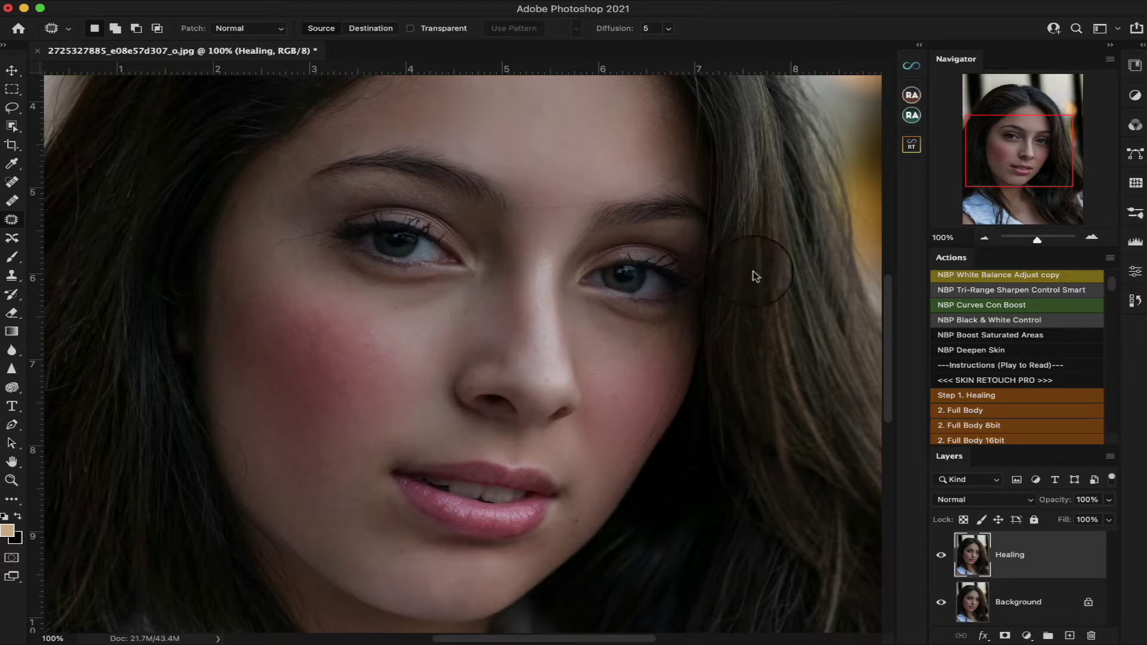
left_click_drag(1037, 240, 1036, 241)
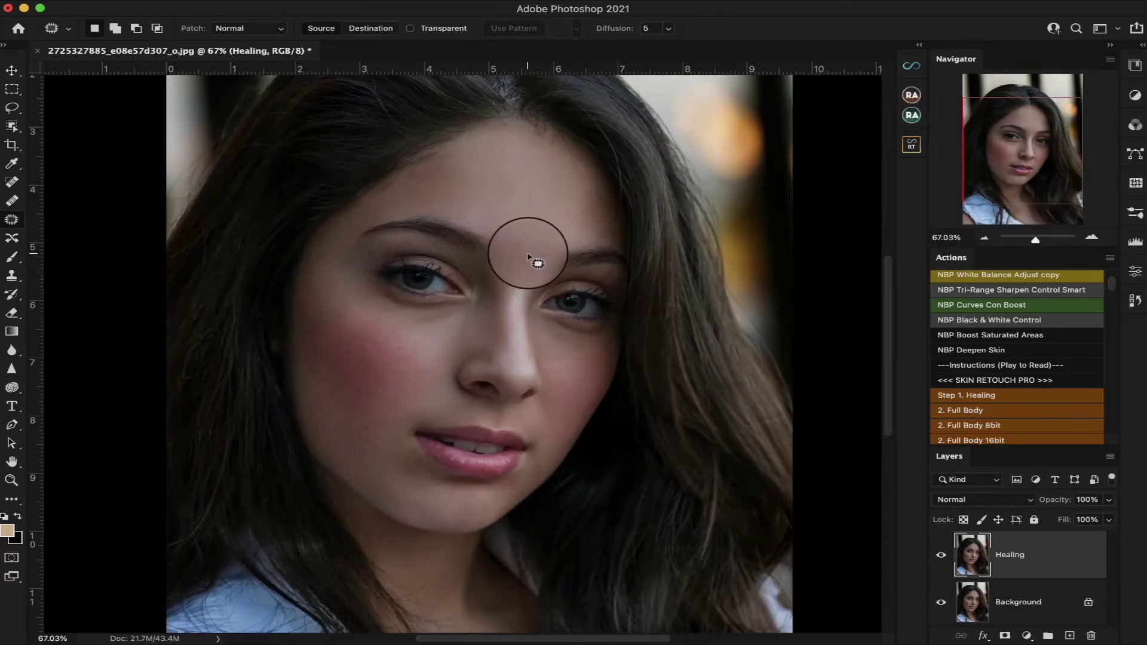
scroll(528, 257, "down", 2)
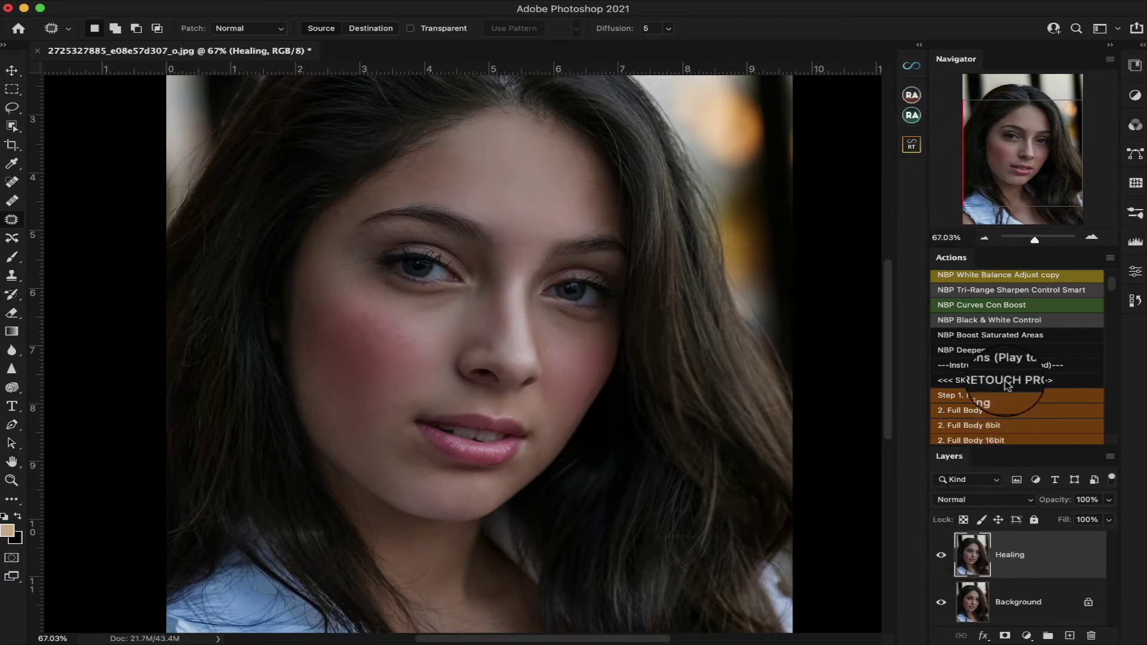
scroll(1009, 385, "down", 3)
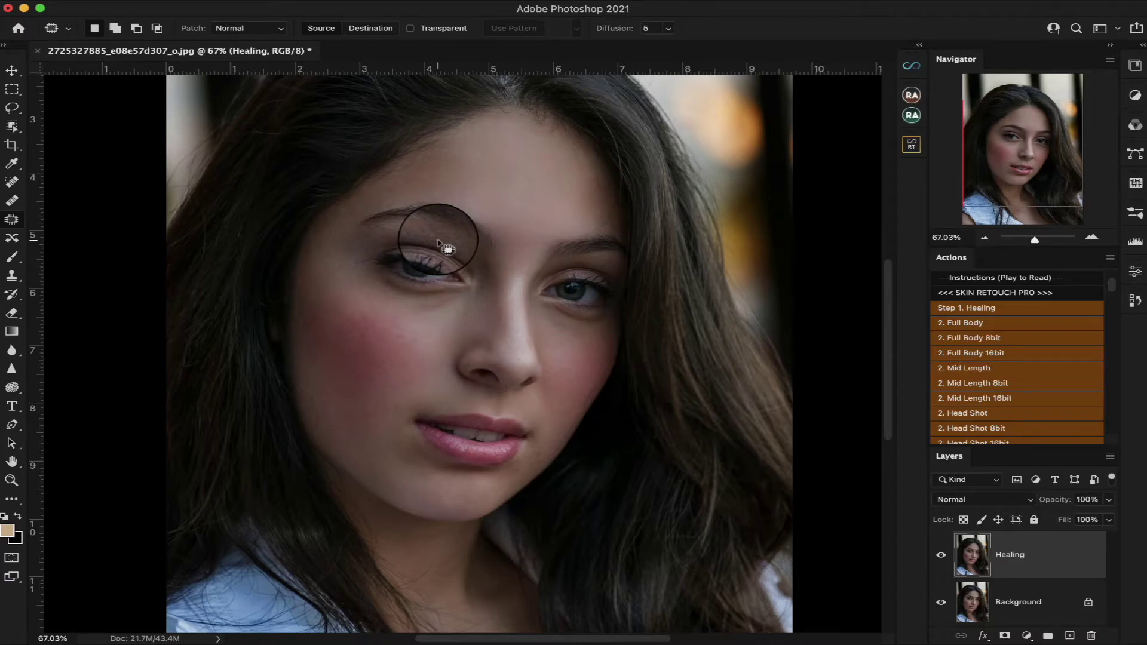
scroll(439, 245, "down", 2)
scroll(439, 245, "up", 2)
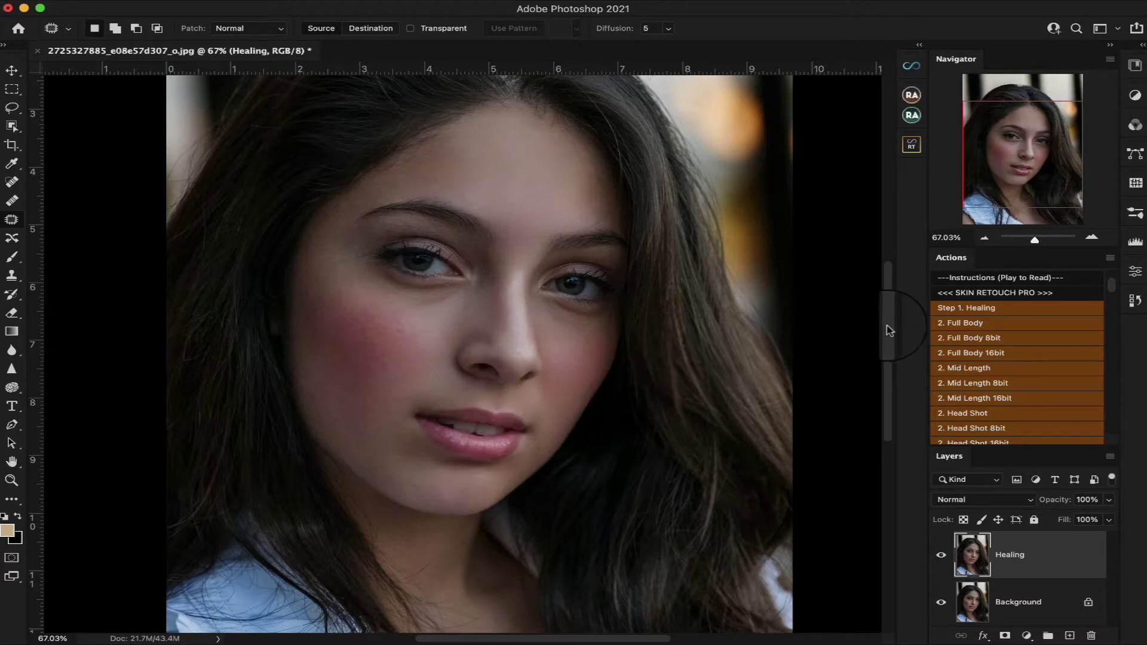
scroll(882, 299, "up", 3)
left_click_drag(882, 299, 891, 314)
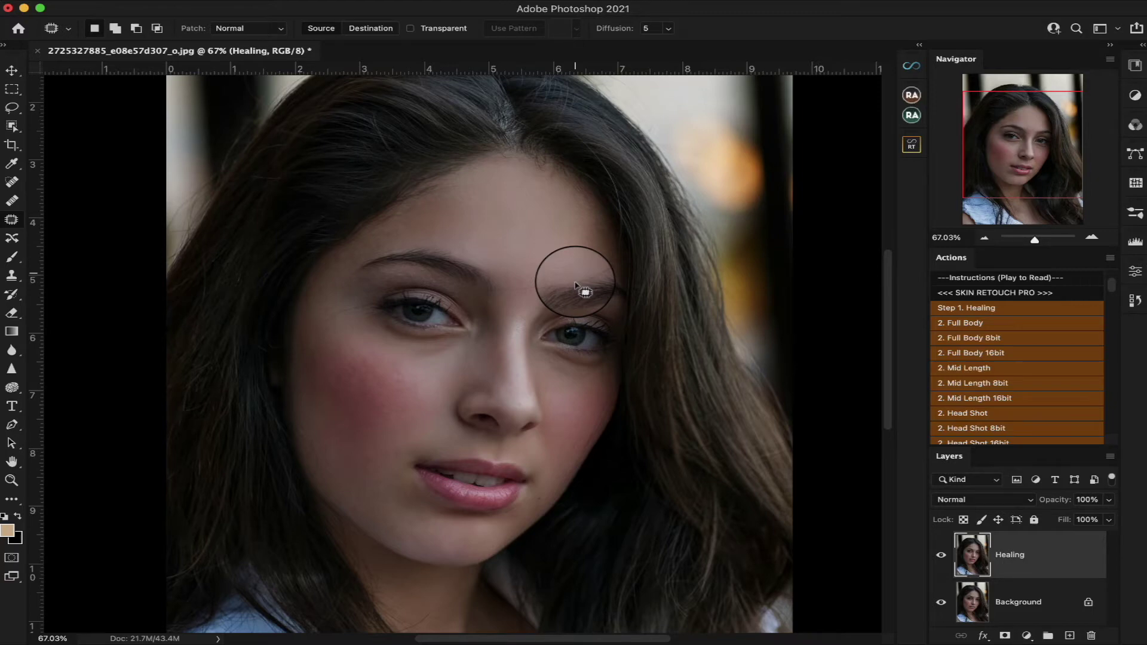
scroll(600, 218, "down", 5)
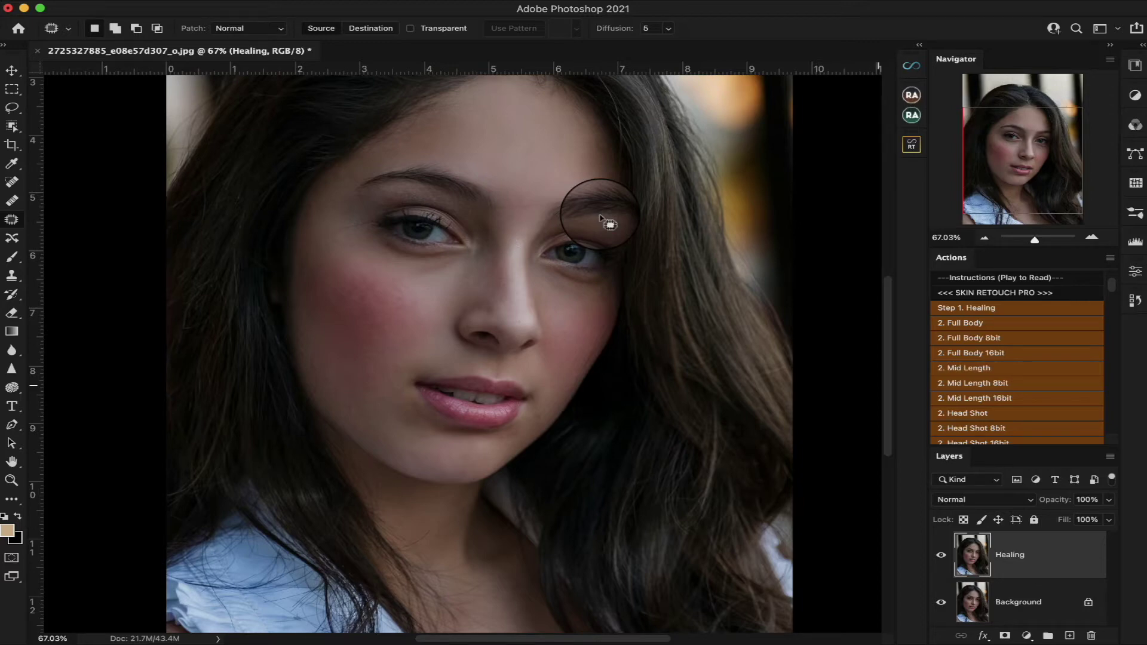
- Delete the Healing layer, leaving only the Background layer
left_click_drag(1038, 556, 1102, 639)
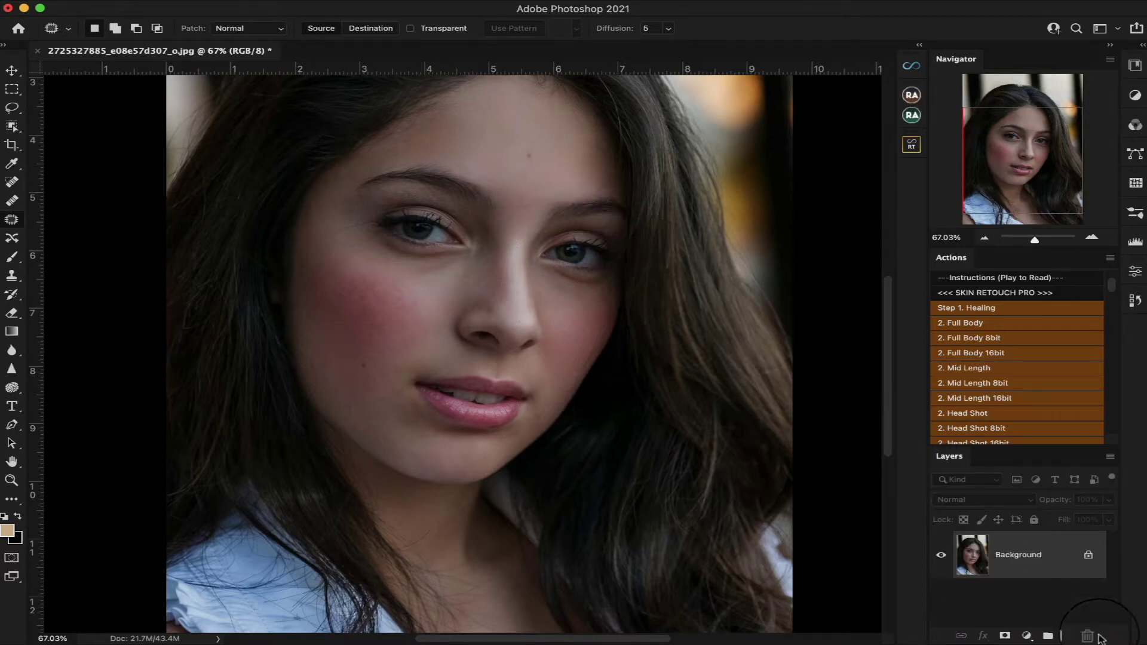
- Look over the MUA Retouch, Beauty Retouch and Infinite Retouch panels and compare them with the long actions list
left_click(912, 95)
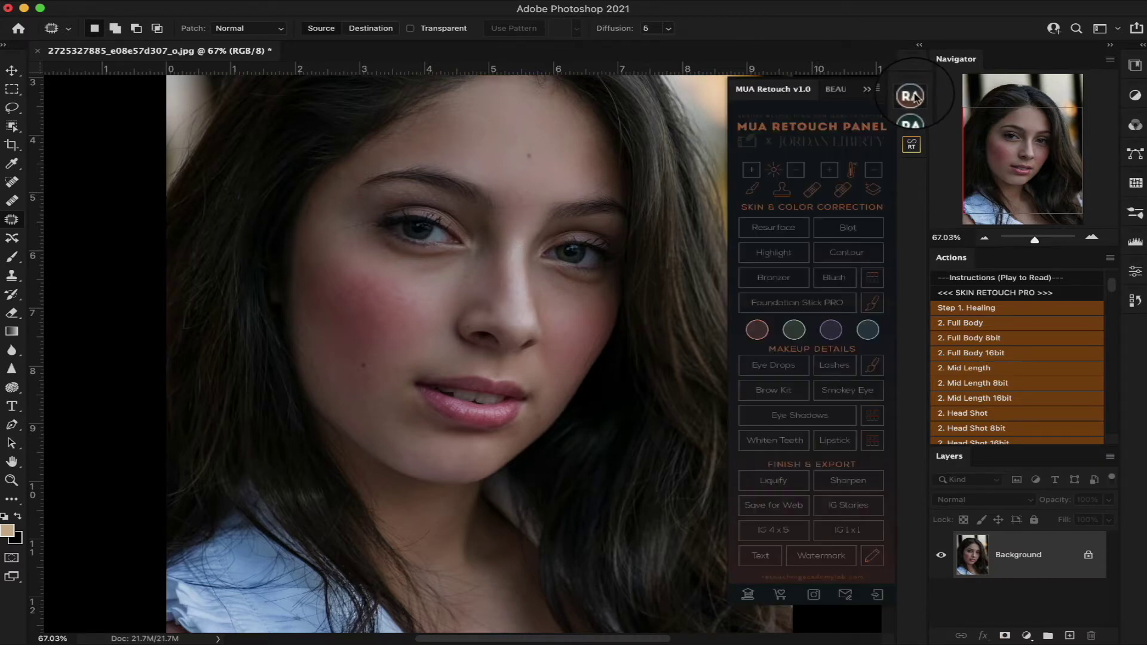
left_click(912, 119)
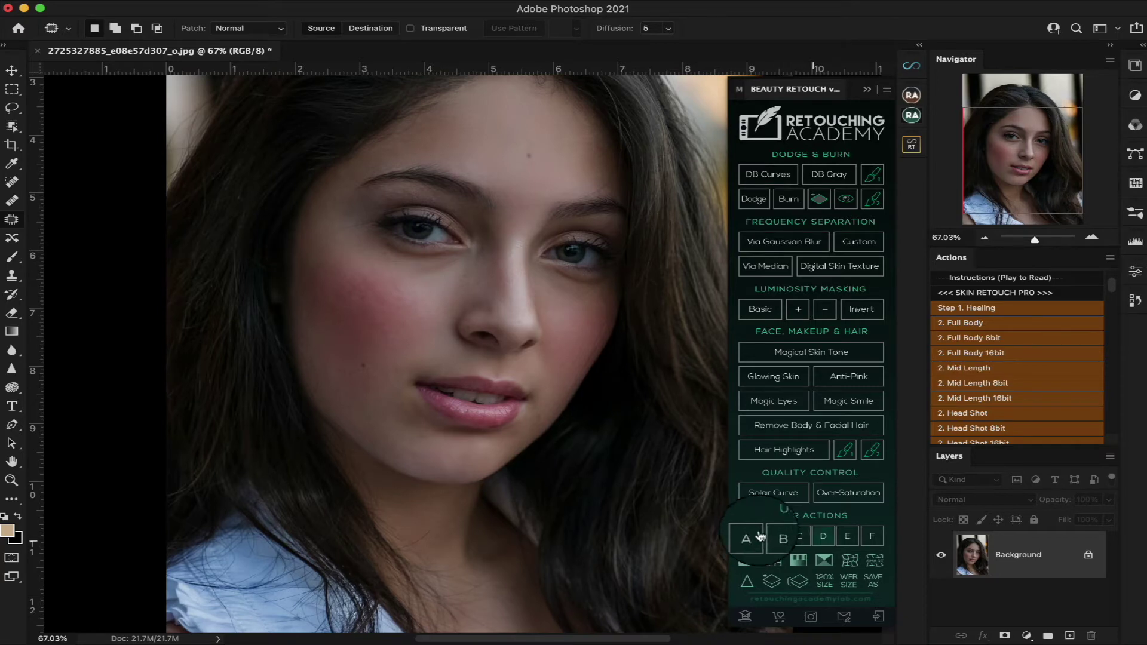
scroll(994, 400, "down", 10)
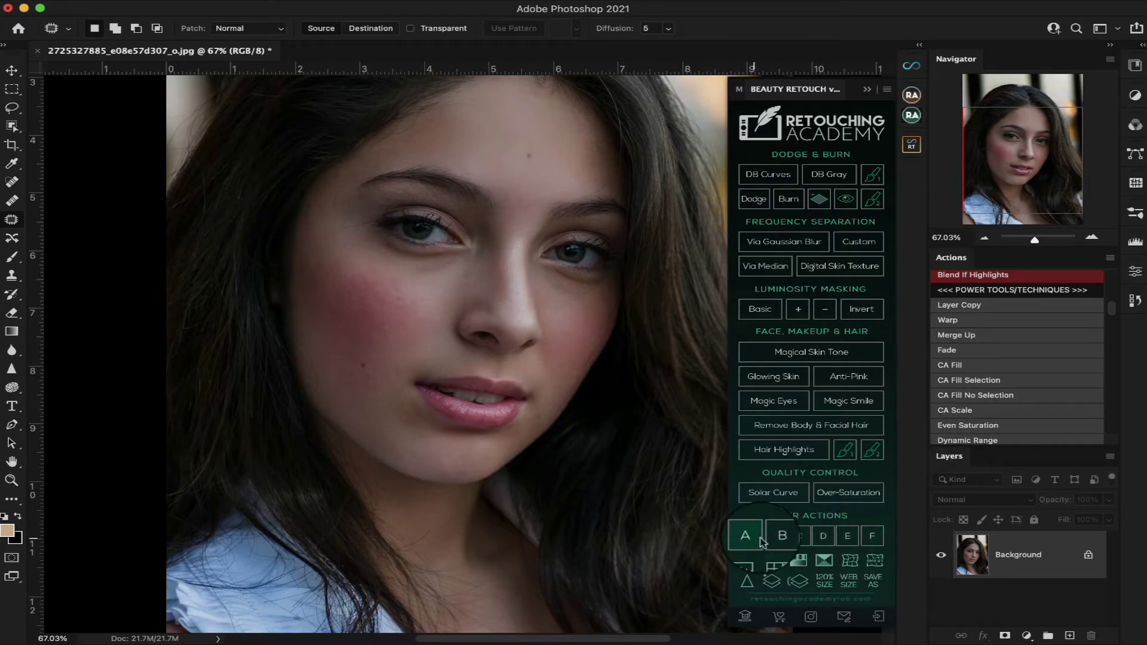
scroll(1018, 394, "down", 10)
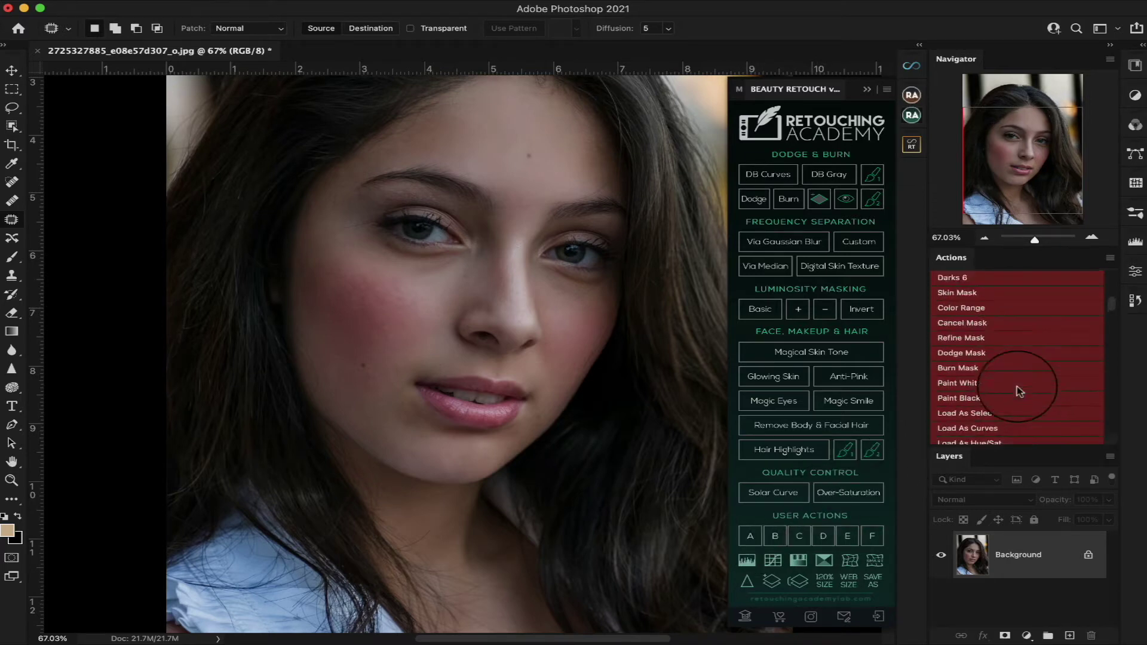
scroll(1020, 392, "down", 4)
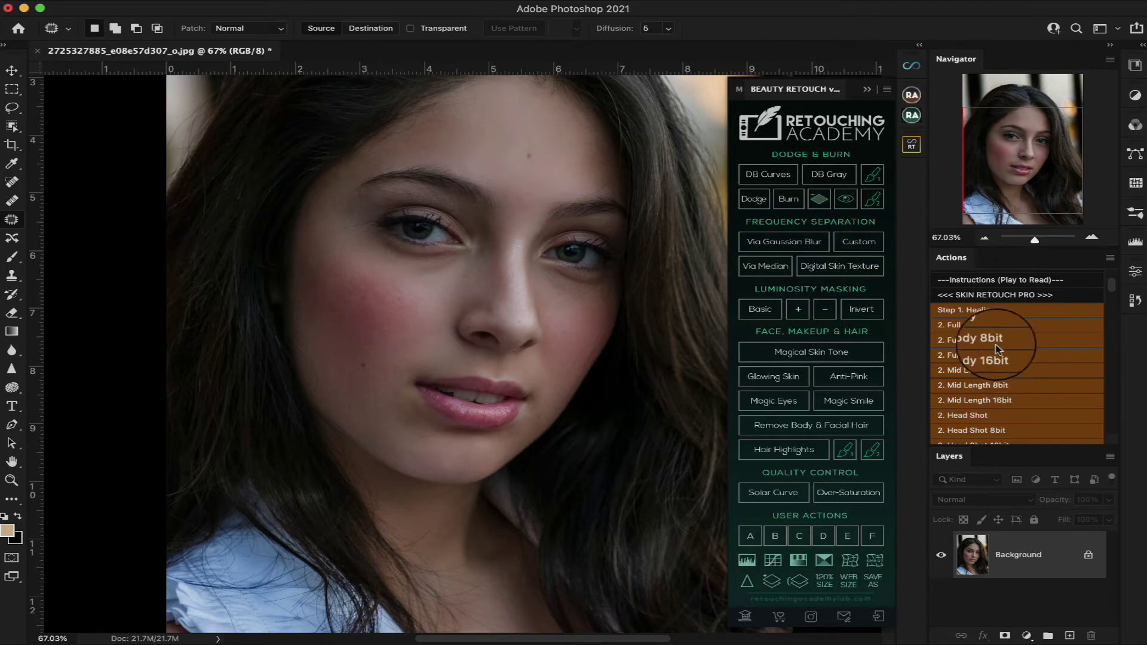
left_click(867, 89)
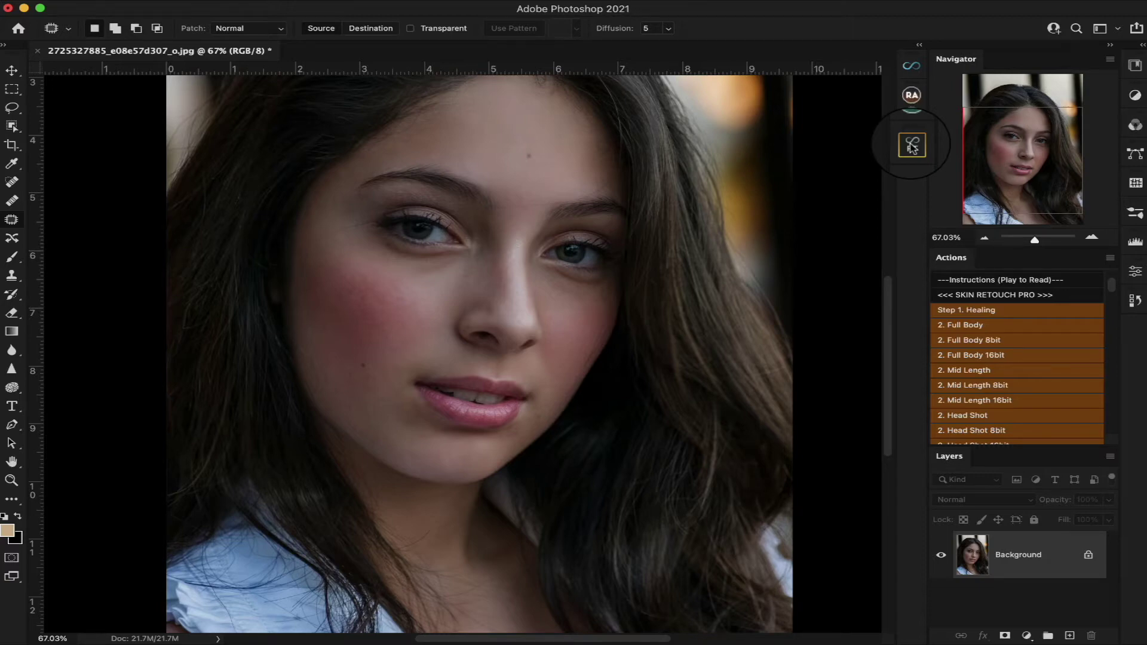
left_click(913, 148)
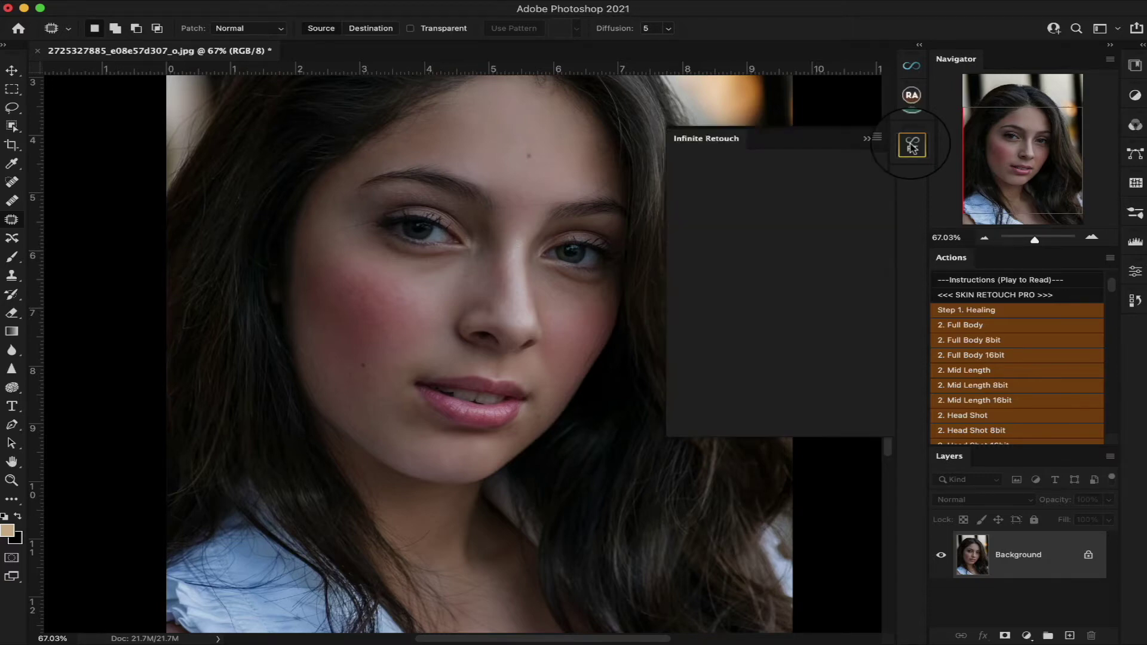
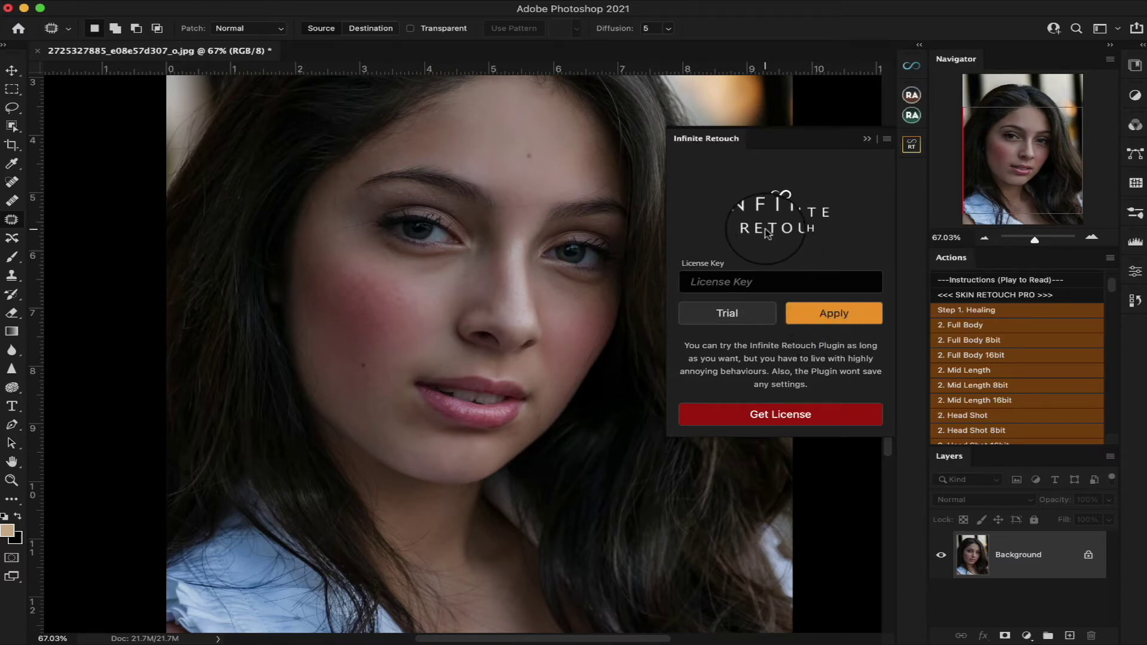
left_click(867, 138)
- Switch to Safari and go to the store page of the Infinite Tools website
mouse_move(2, 209)
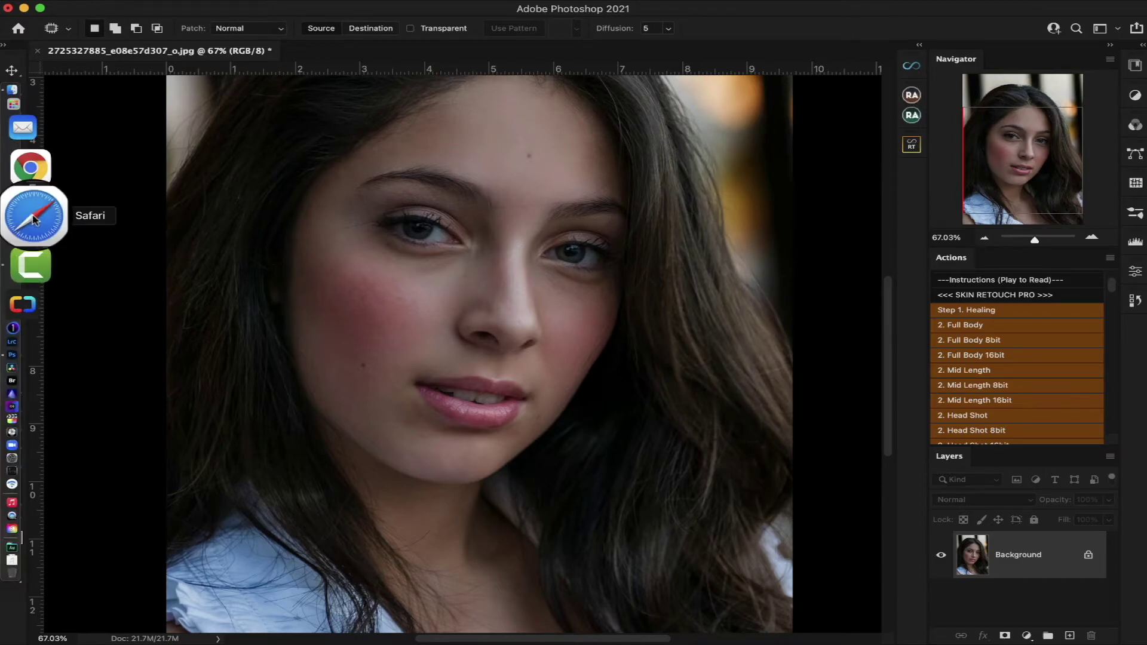
left_click(33, 218)
scroll(67, 314, "up", 1)
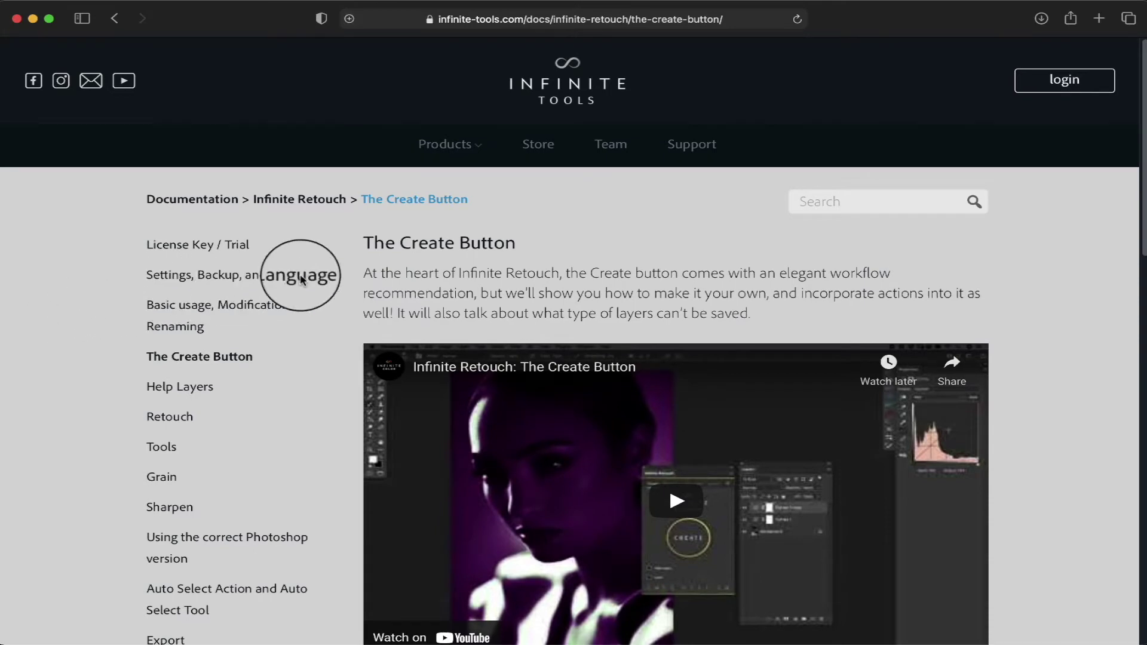
scroll(693, 223, "down", 1)
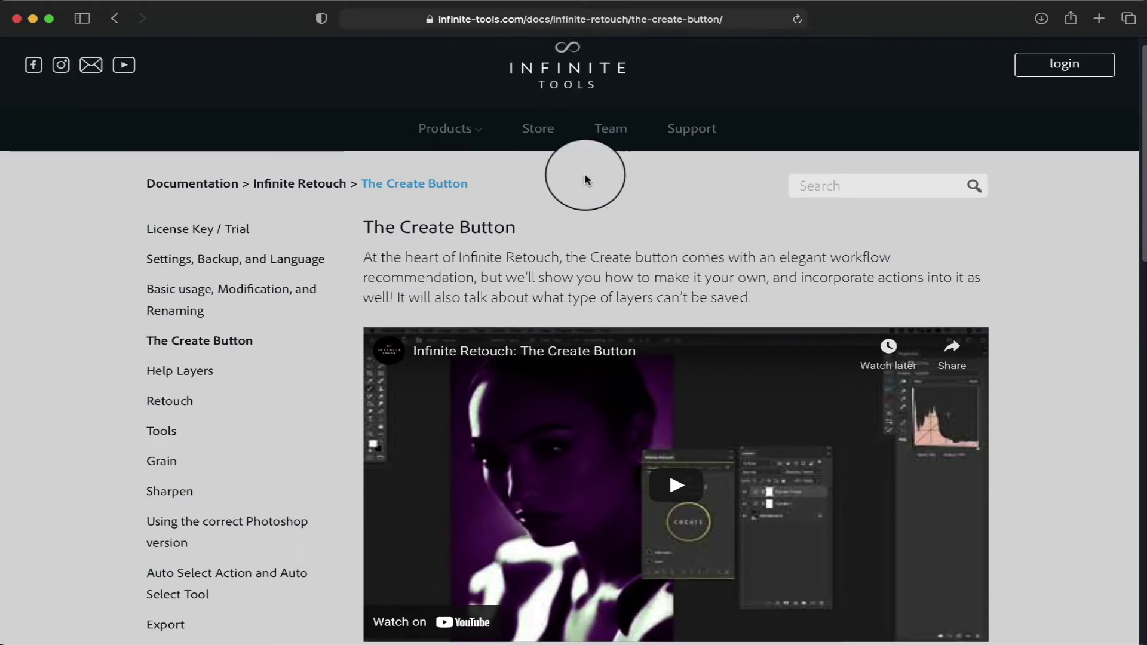
mouse_move(479, 130)
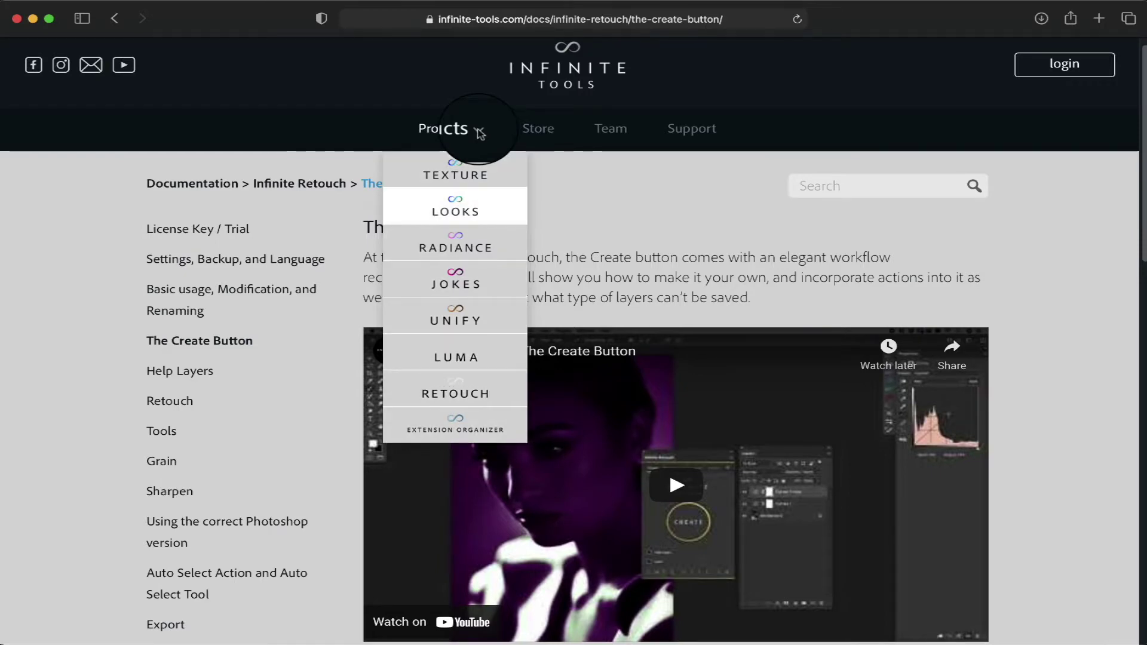
left_click(549, 133)
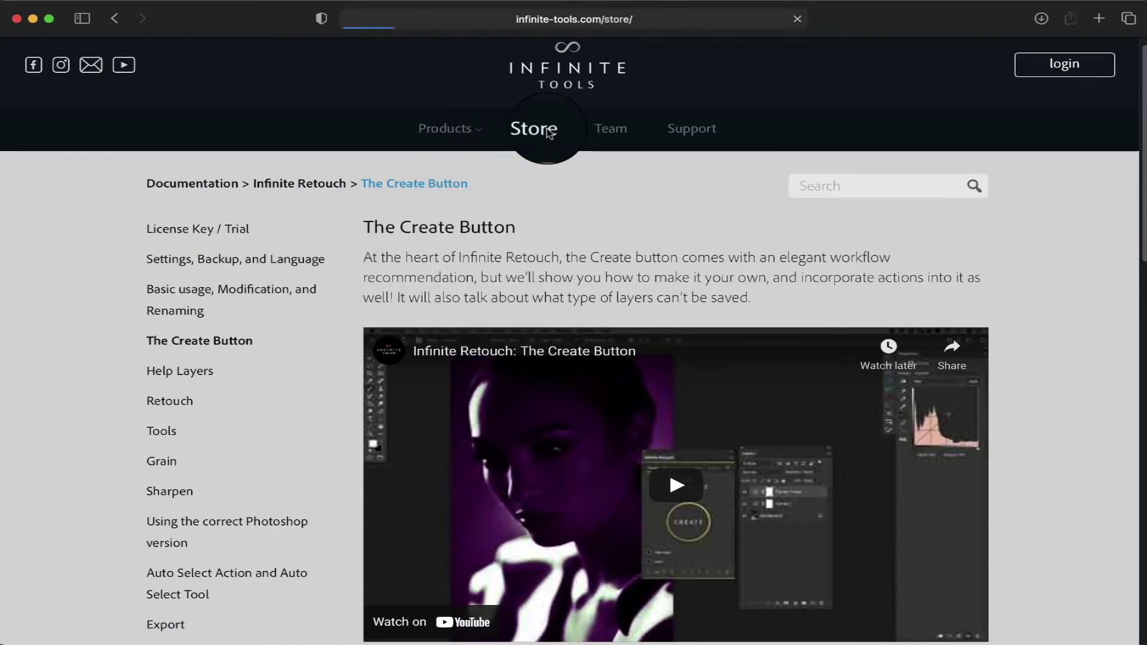
- Browse the Infinite Tools products in the store and examine the purchase and free trial options of Infinite Retouch
scroll(443, 323, "down", 4)
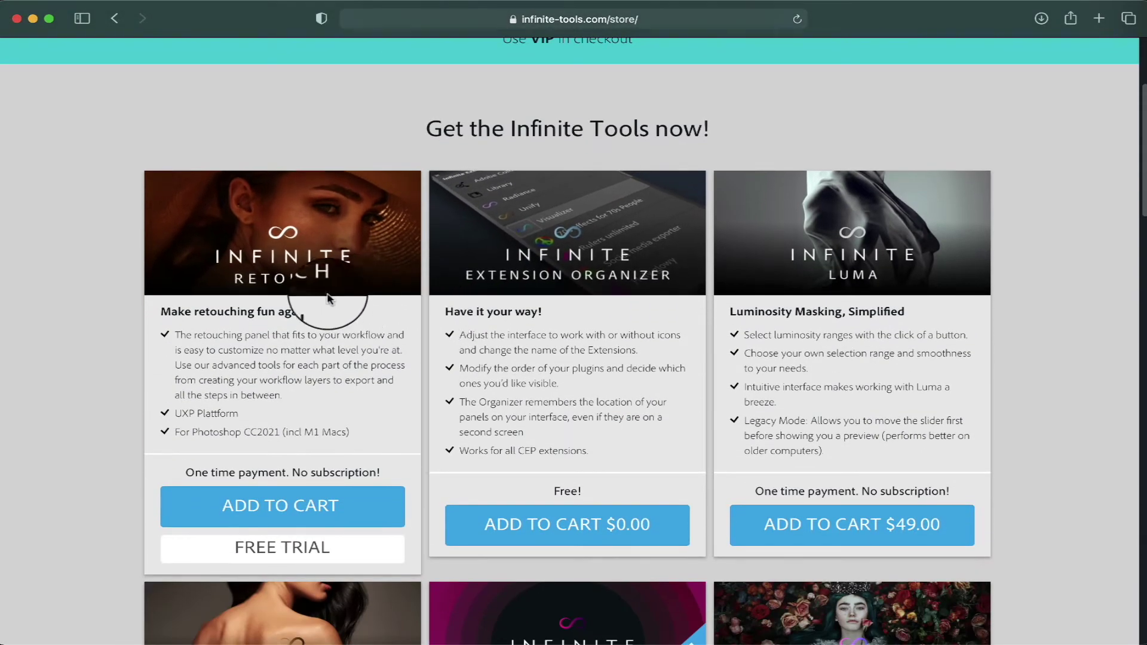
scroll(301, 299, "down", 3)
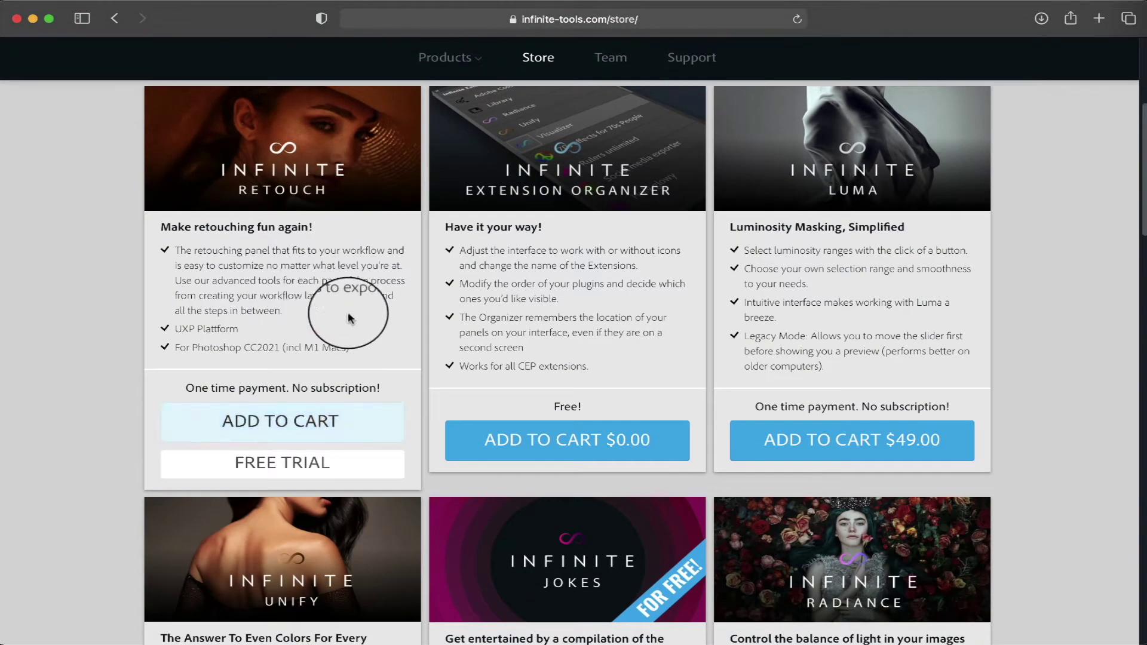
scroll(533, 417, "down", 10)
scroll(535, 418, "up", 5)
scroll(534, 421, "up", 7)
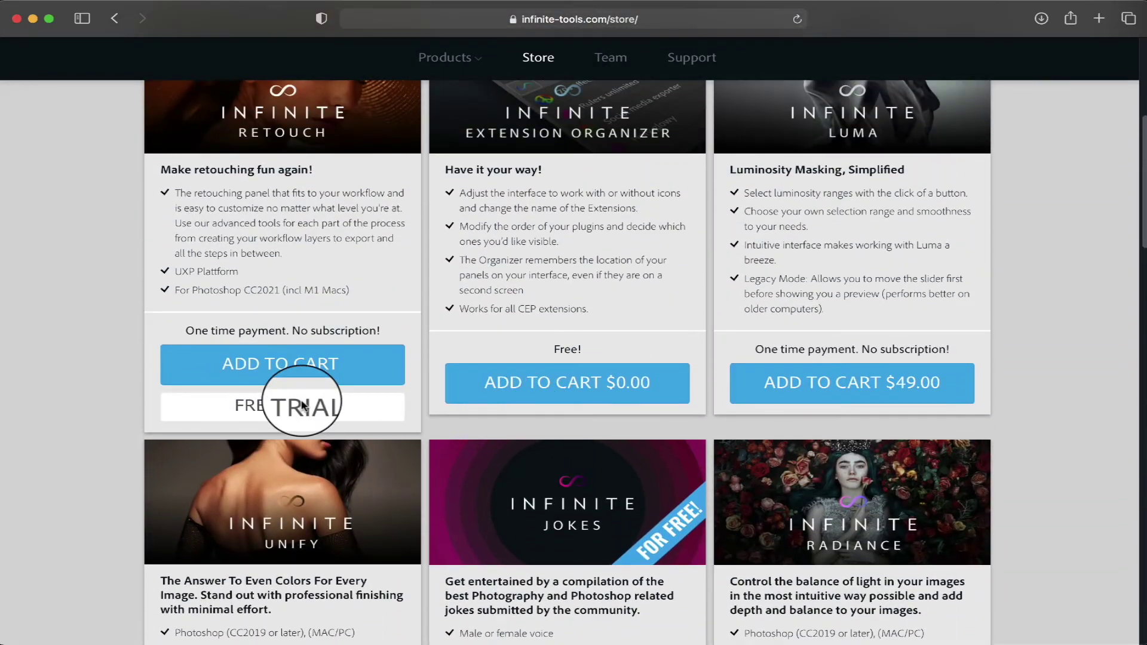
scroll(303, 406, "up", 4)
scroll(302, 406, "down", 1)
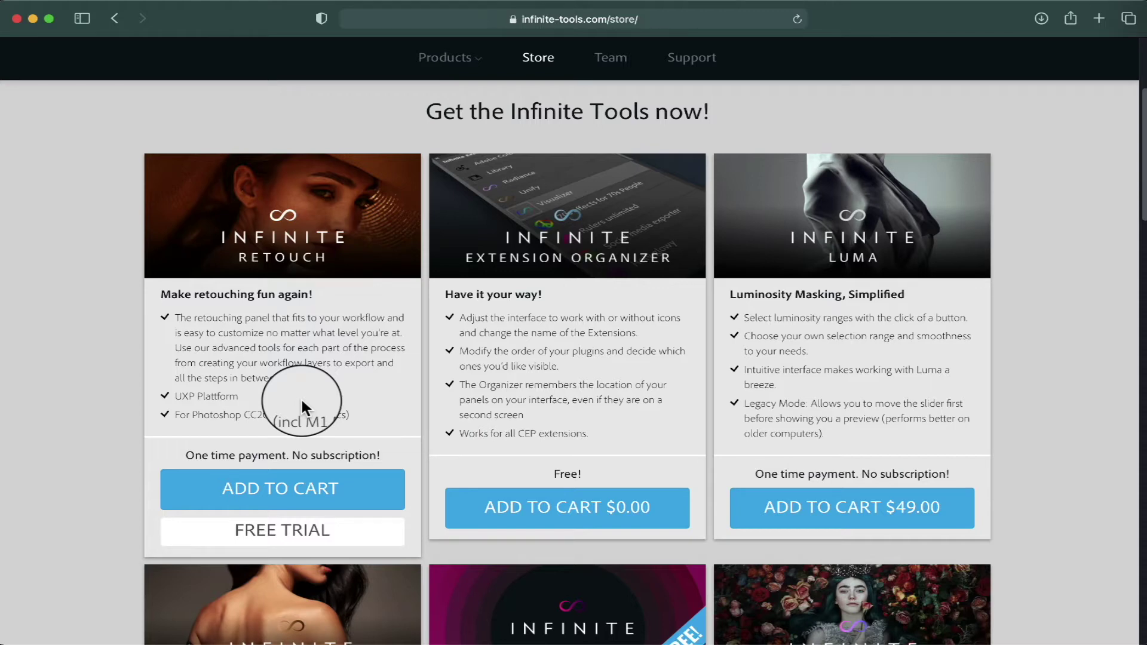
- Read the installation instructions on the Infinite Retouch free trial page and return to the store
left_click(312, 532)
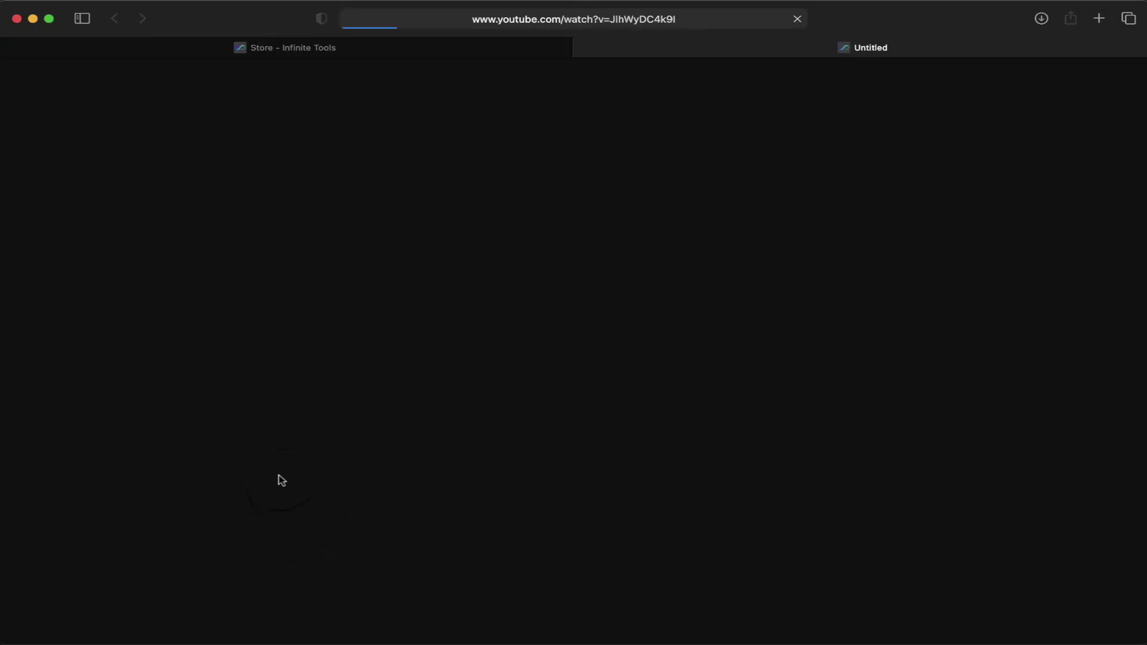
scroll(206, 365, "down", 5)
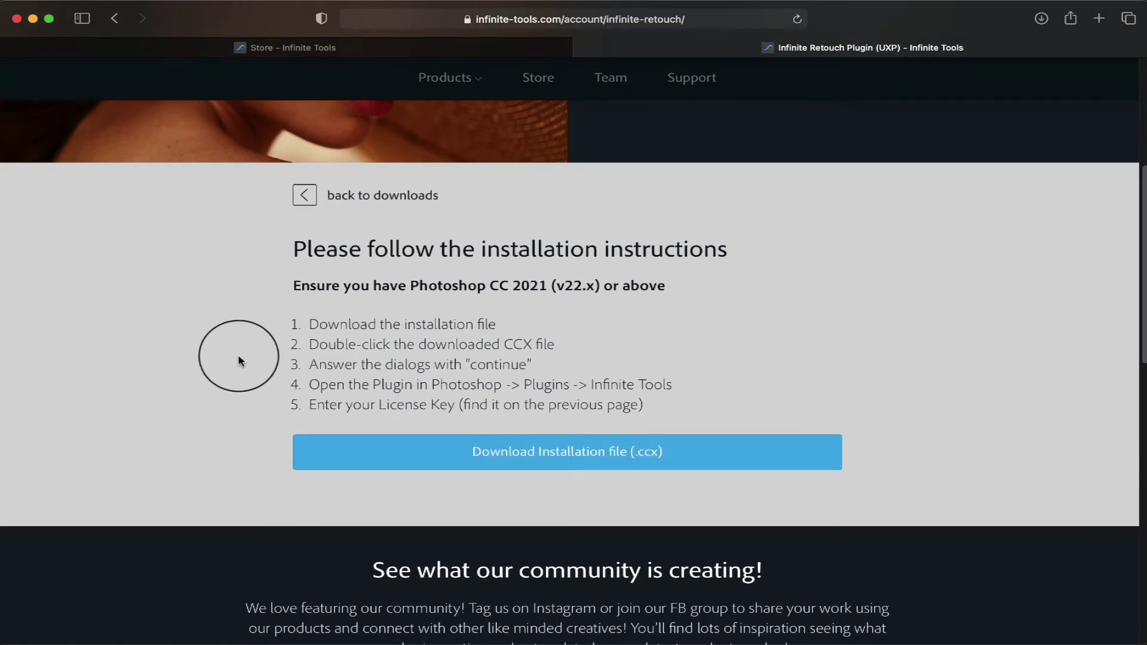
scroll(246, 359, "up", 8)
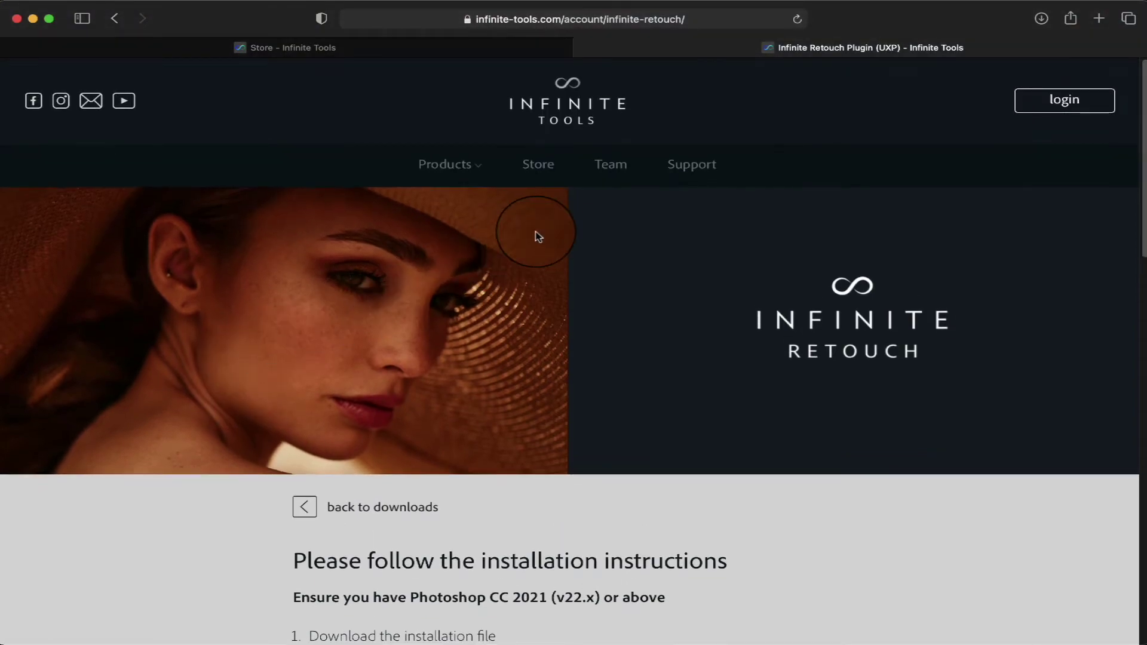
scroll(536, 236, "down", 15)
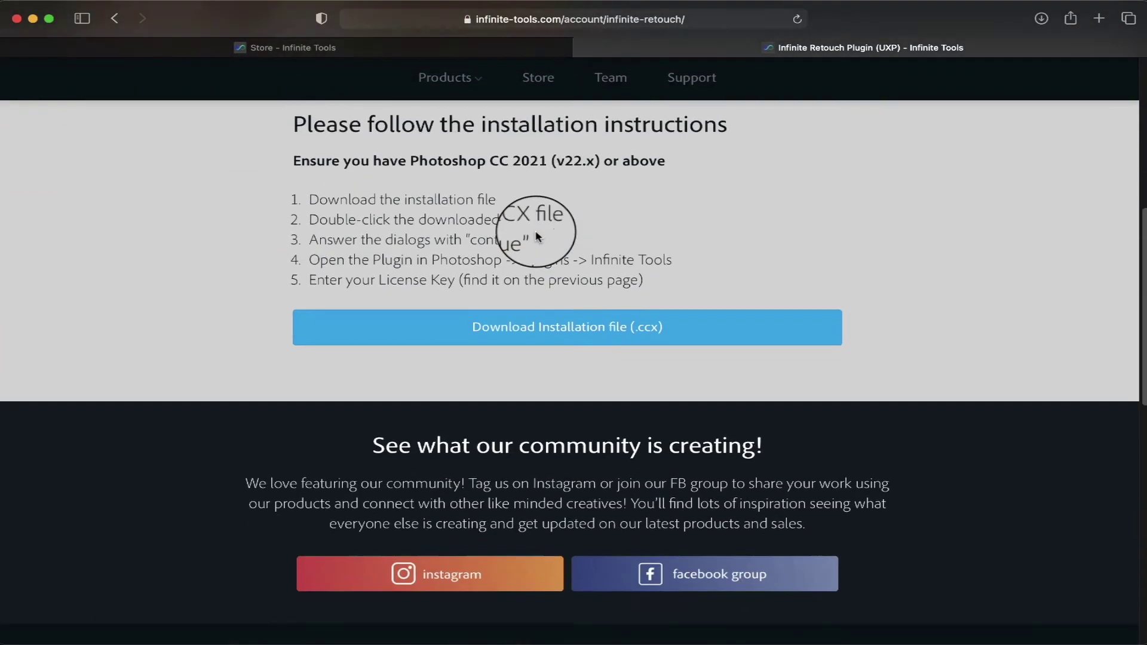
scroll(536, 236, "up", 15)
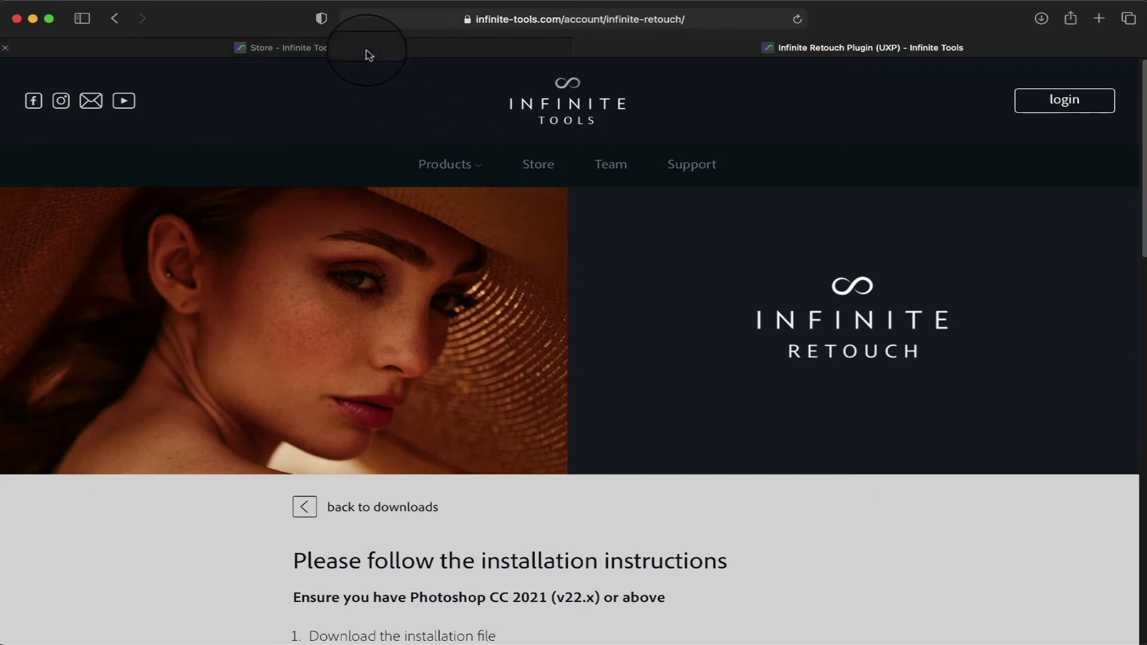
left_click(112, 18)
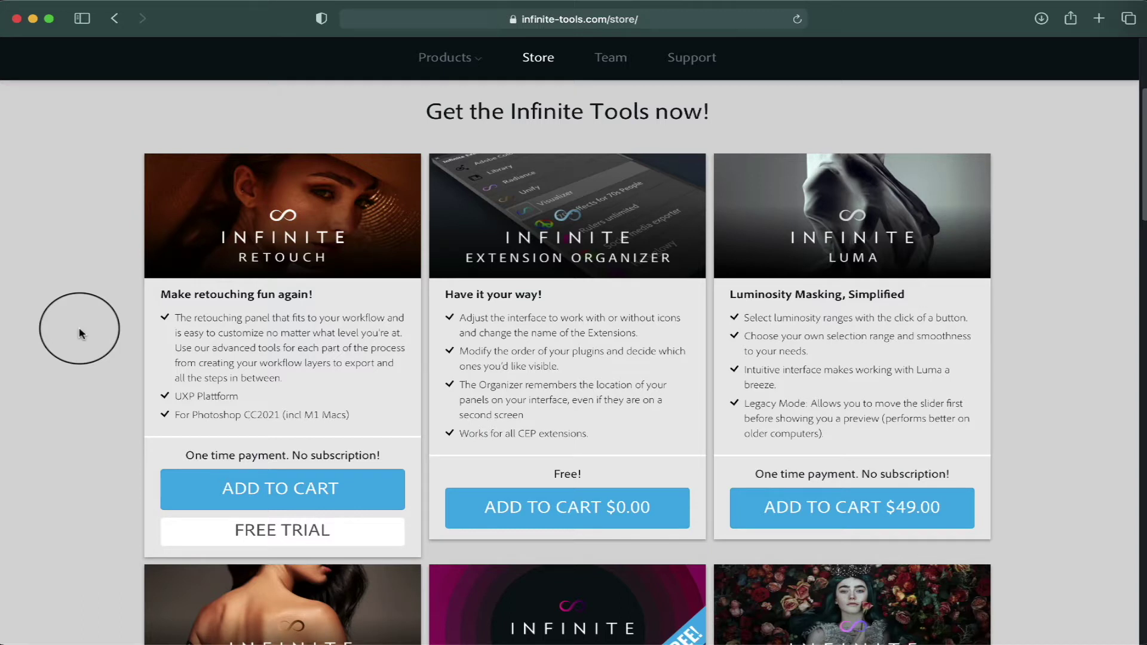
- Switch back to Photoshop and start the Infinite Retouch plugin in trial mode
mouse_move(12, 227)
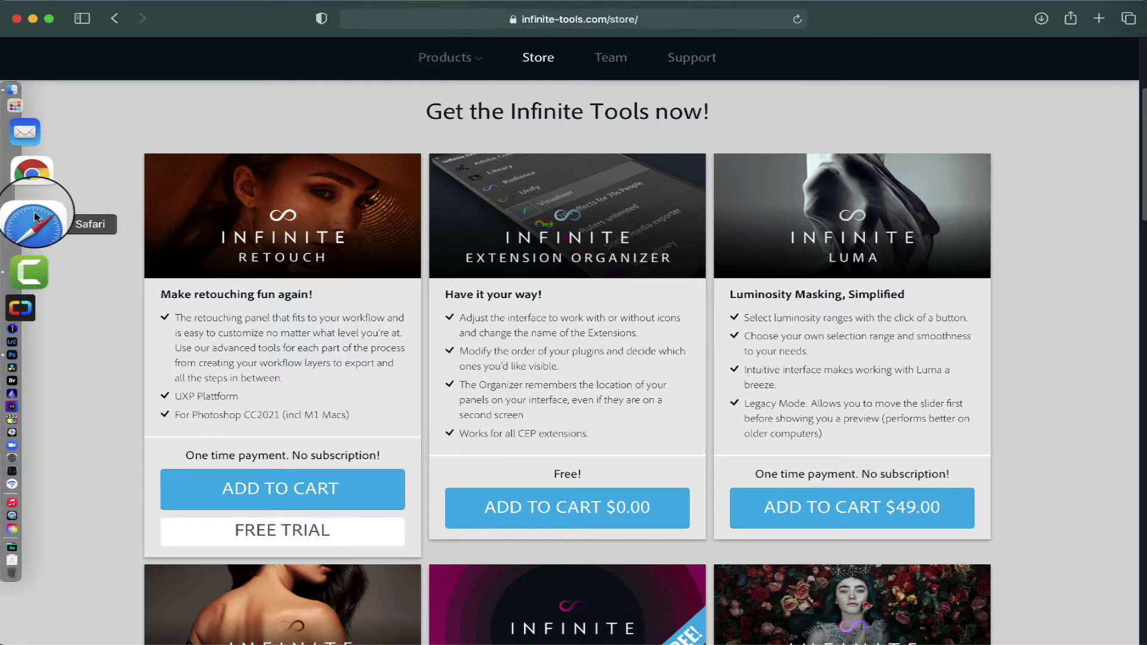
left_click(36, 282)
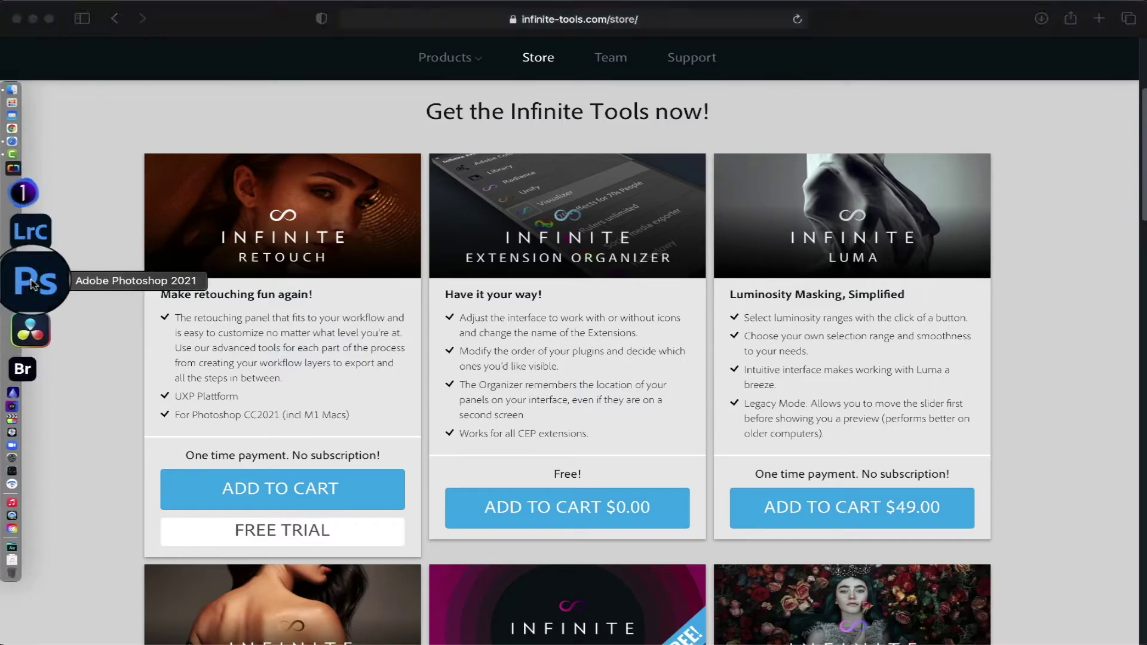
left_click(913, 148)
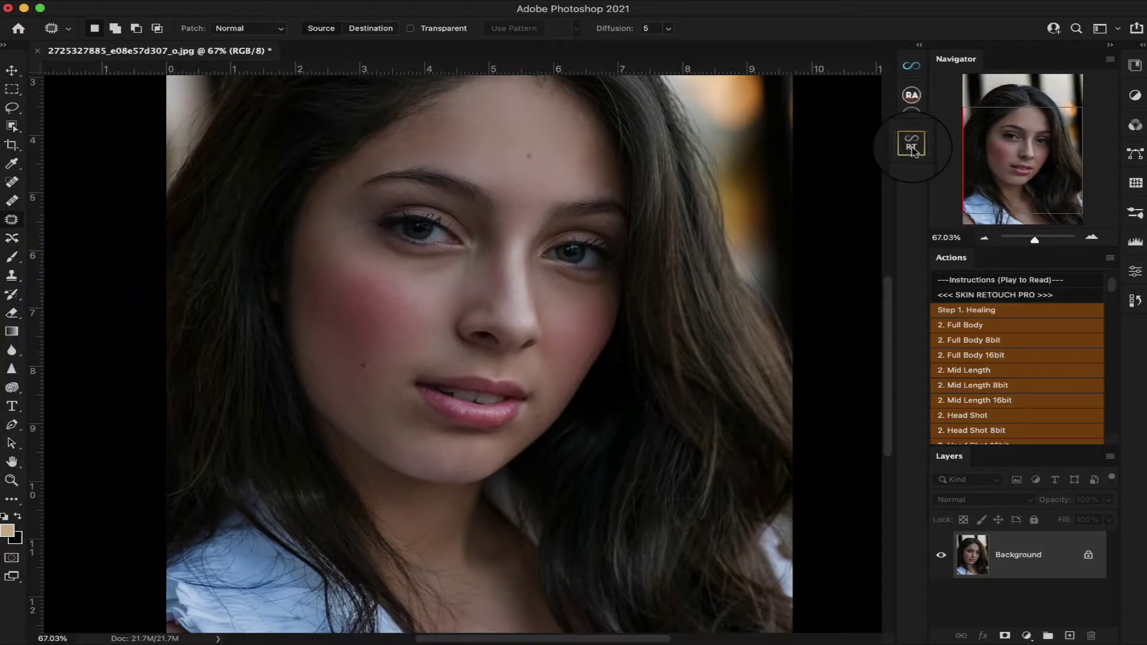
left_click(754, 314)
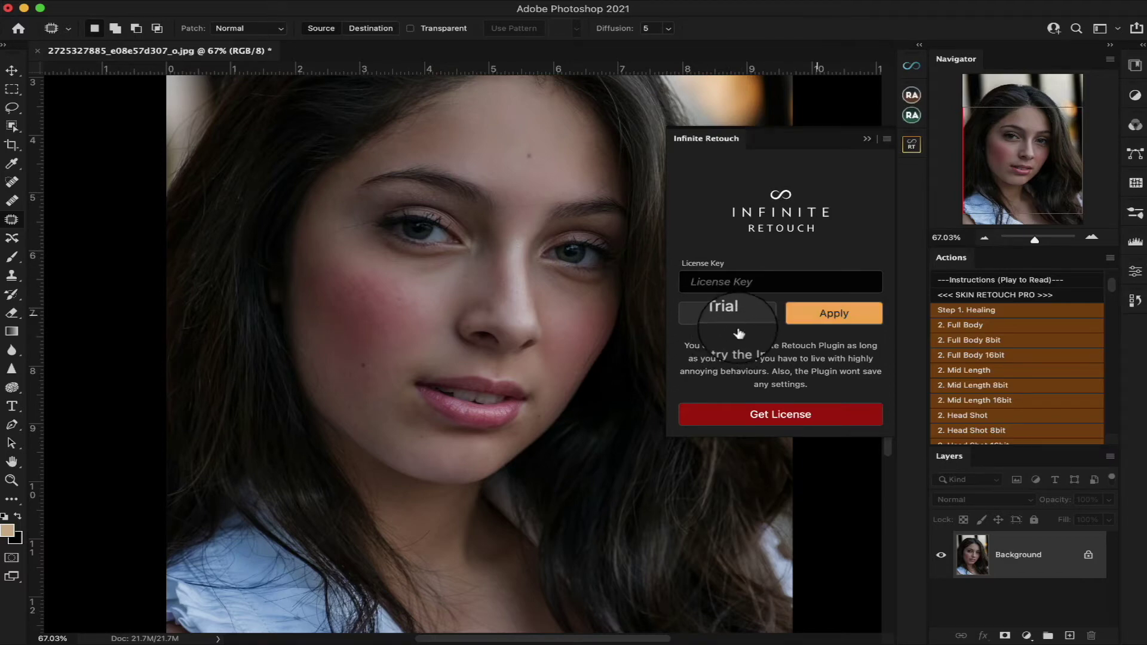
left_click(748, 318)
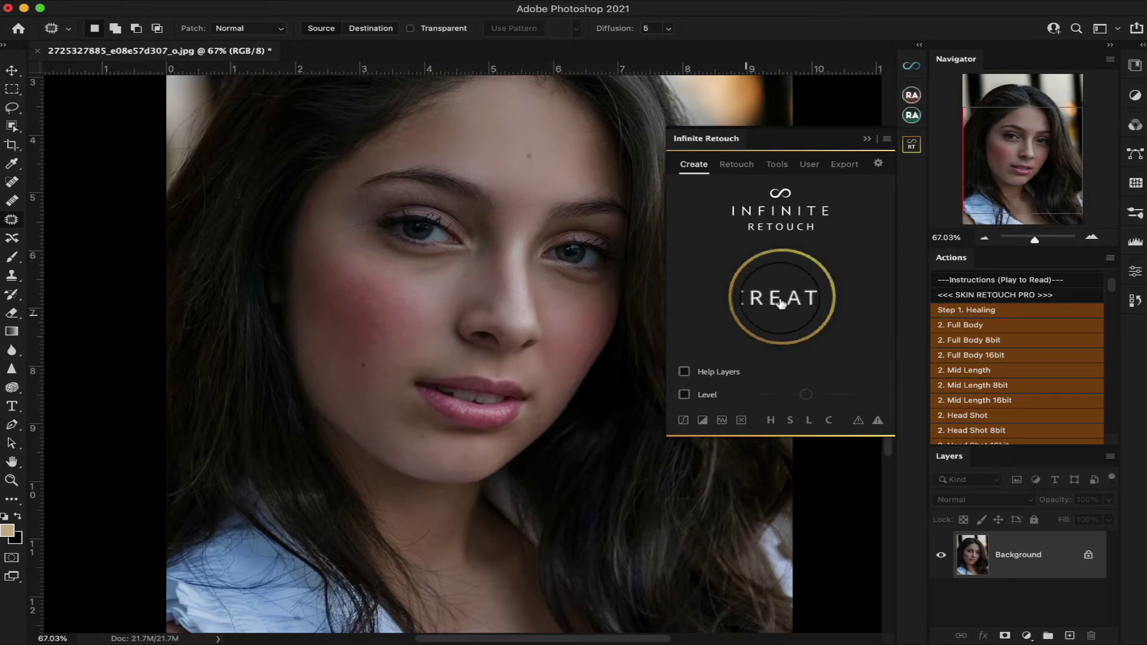
- Look through the Skin Retouch Pro, Color Grade Pro and makeup actions for comparison with the plugin's Create function
scroll(1020, 336, "down", 10)
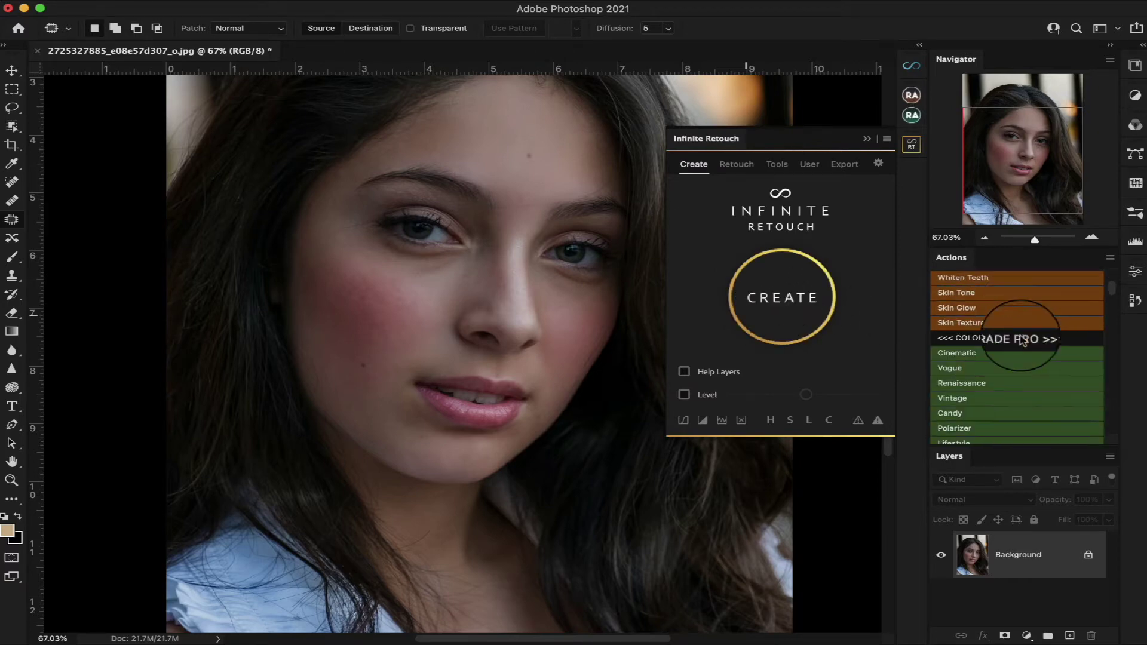
scroll(1021, 339, "down", 4)
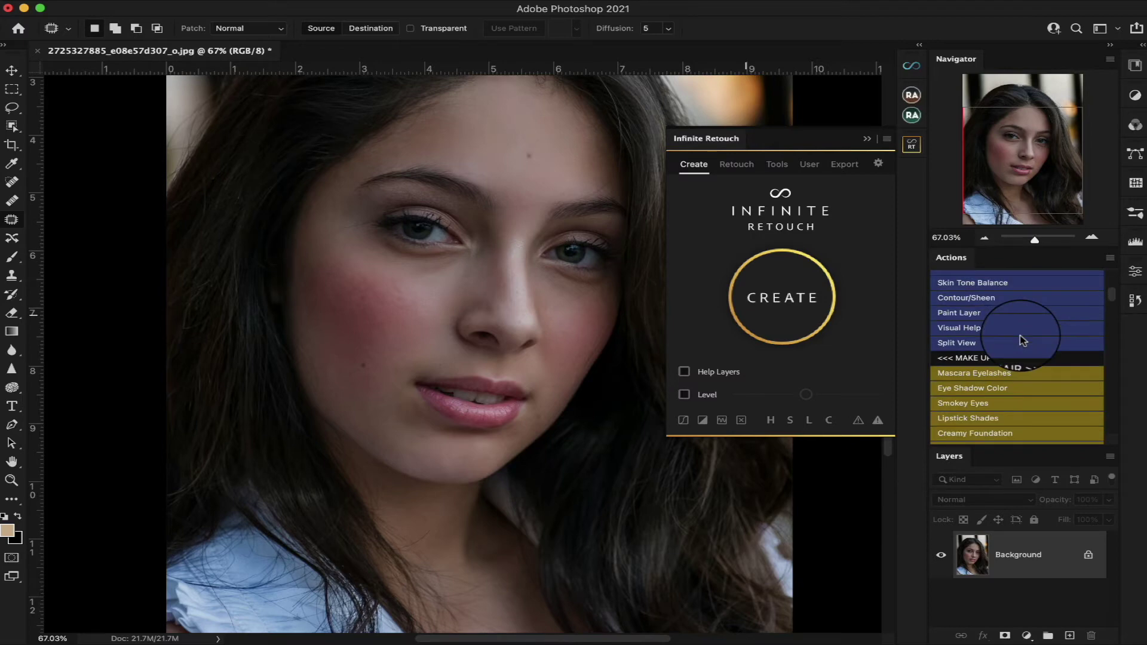
scroll(1021, 339, "up", 8)
scroll(1023, 339, "up", 4)
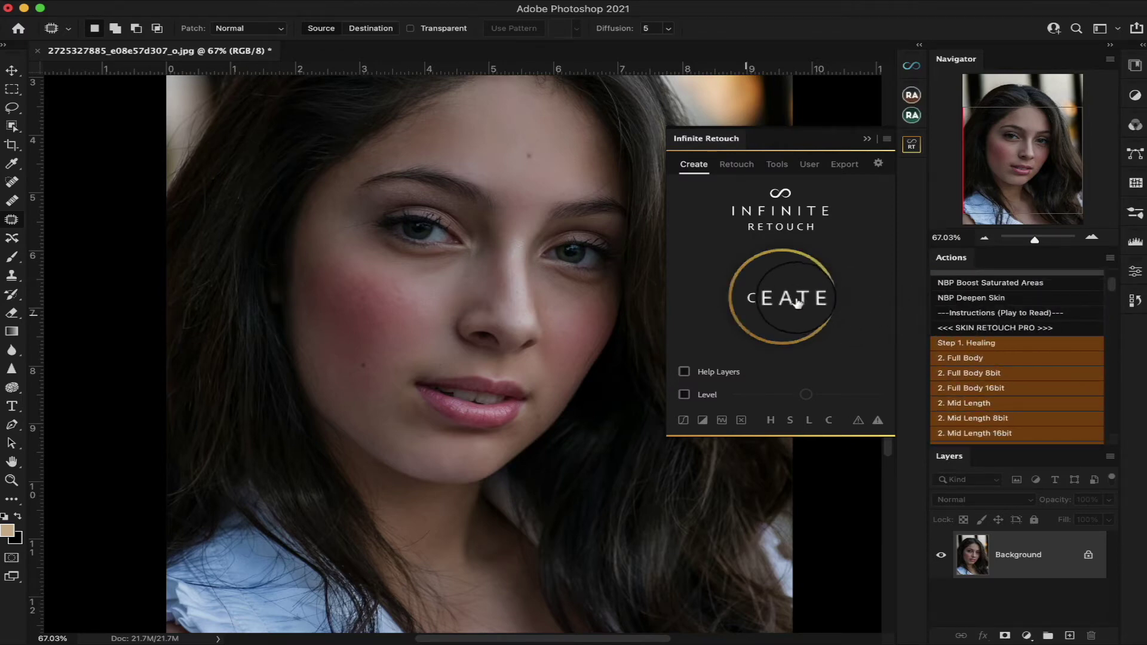
scroll(1016, 377, "up", 3)
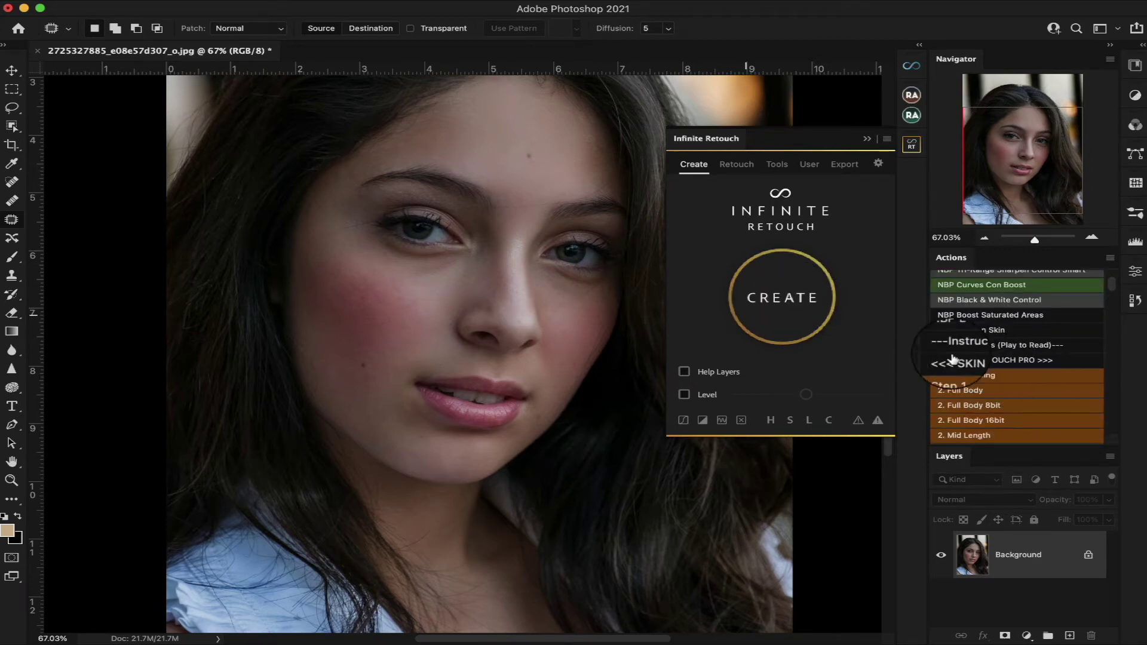
- Create the Infinite Retouch workflow layers above the Background and float the Layers panel over the canvas
left_click(785, 308)
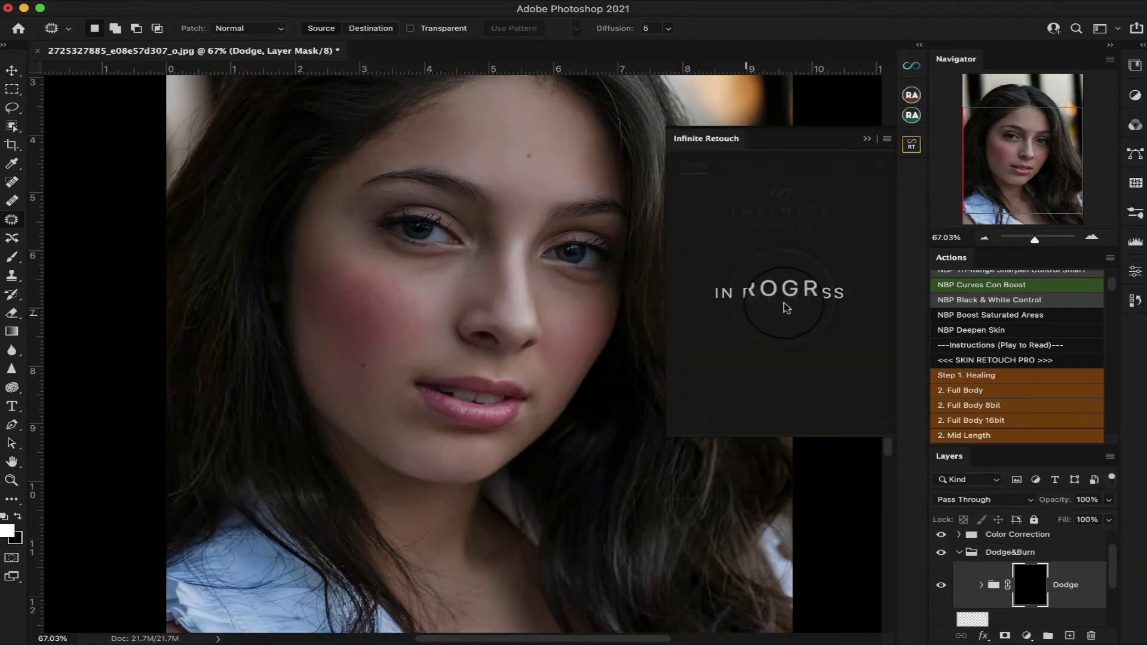
left_click_drag(971, 464, 166, 89)
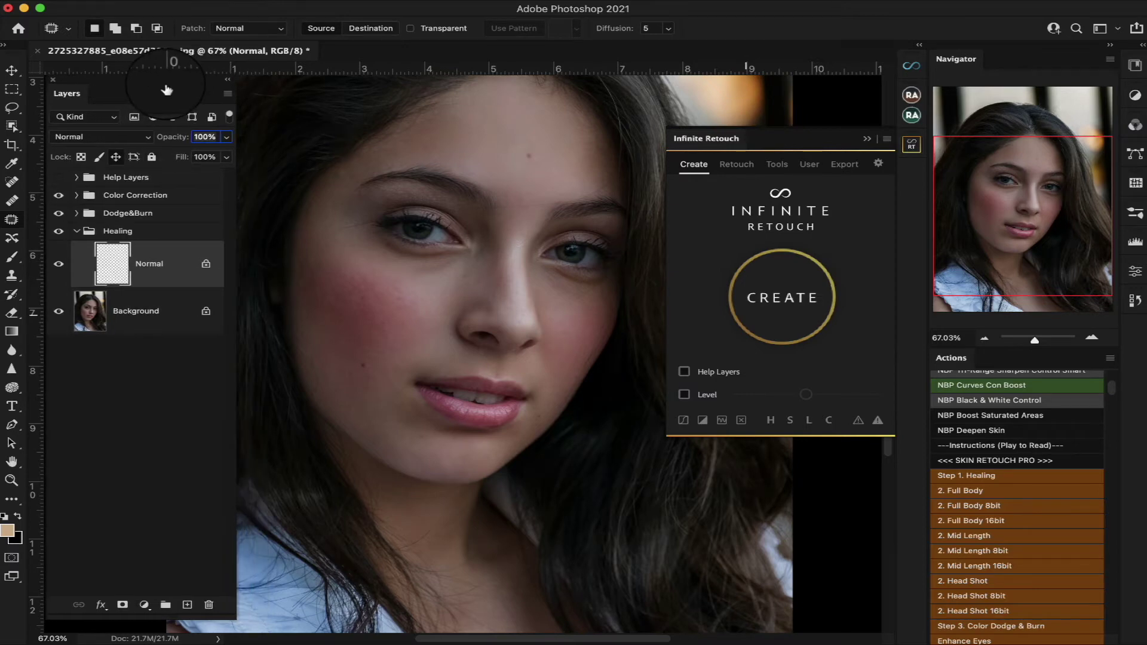
- Examine the Healing group and its Normal layer, leaving the group collapsed
left_click(77, 232)
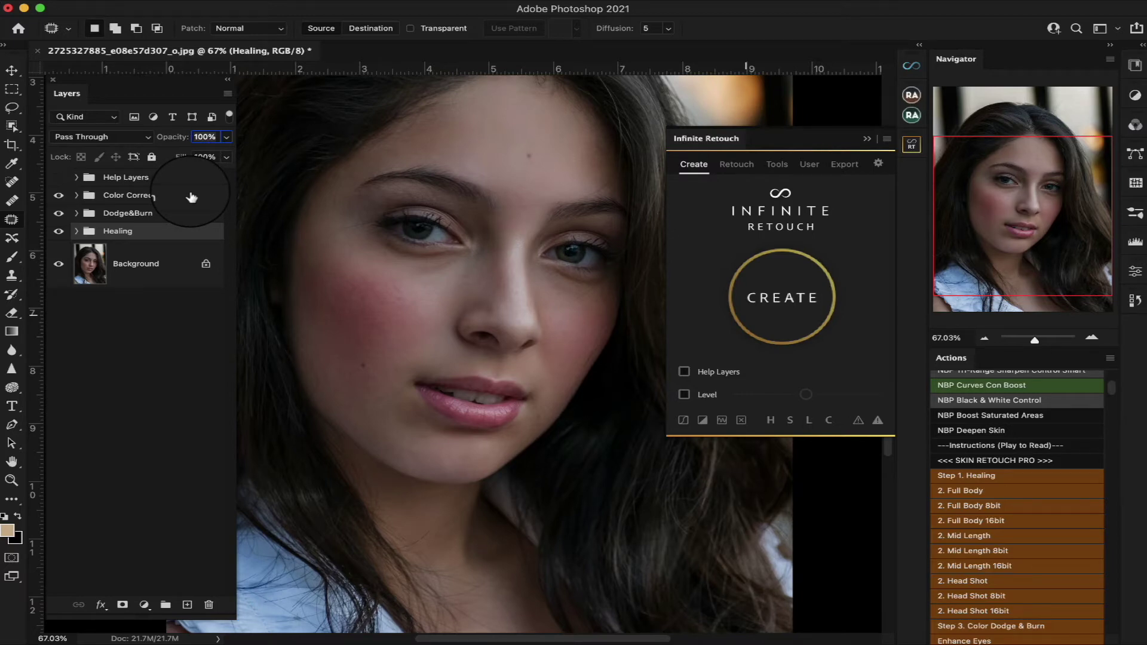
left_click(76, 230)
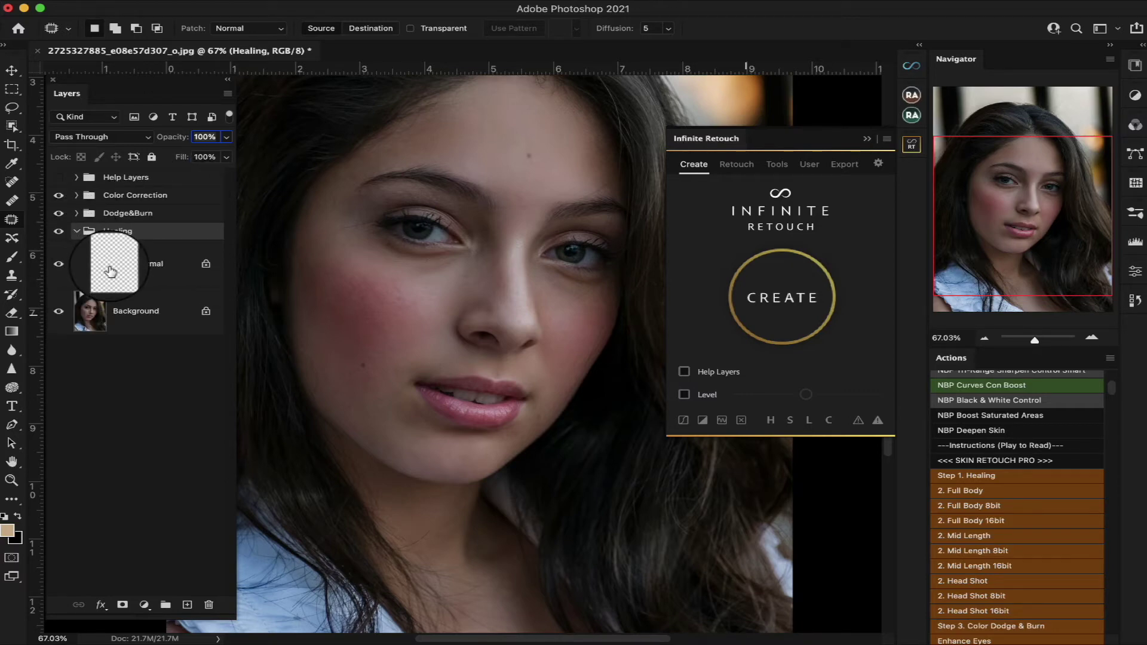
left_click(108, 268)
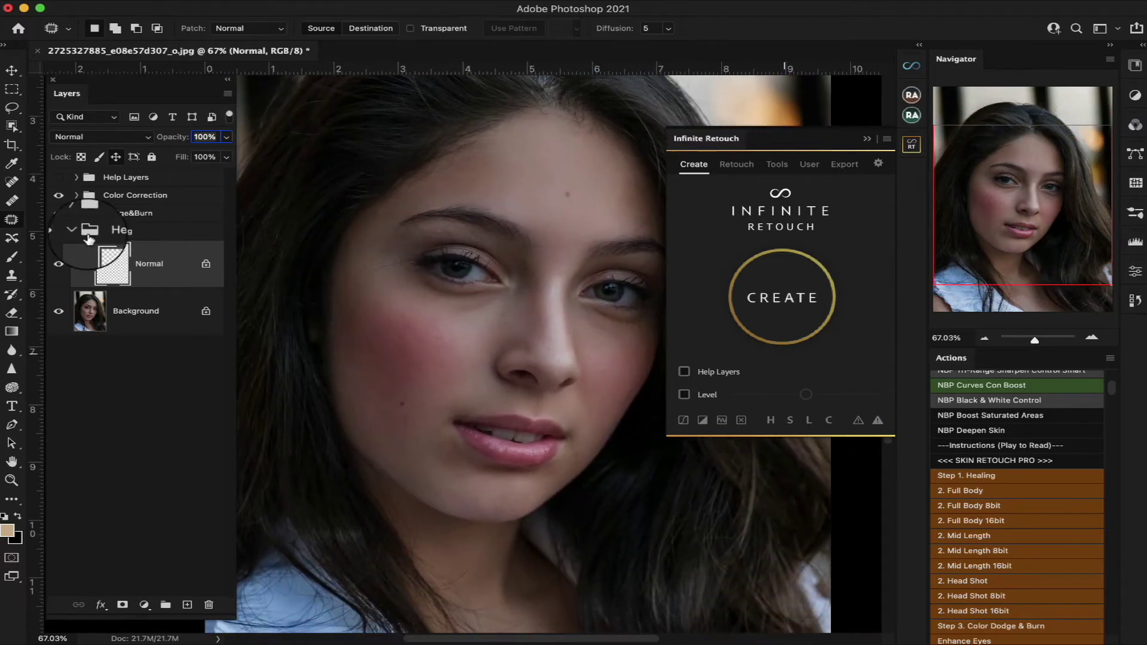
left_click(77, 231)
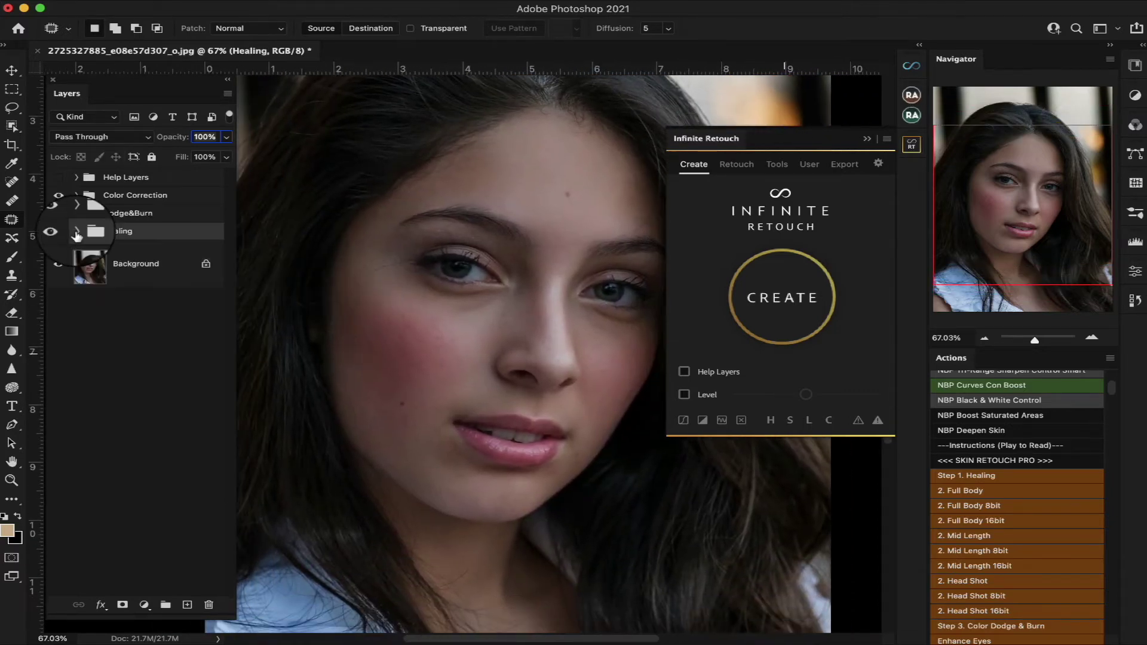
- Examine the Burn and Dodge curves in the Dodge&Burn group and the Color, Saturation and Hue layers in the Color Correction group
left_click(77, 213)
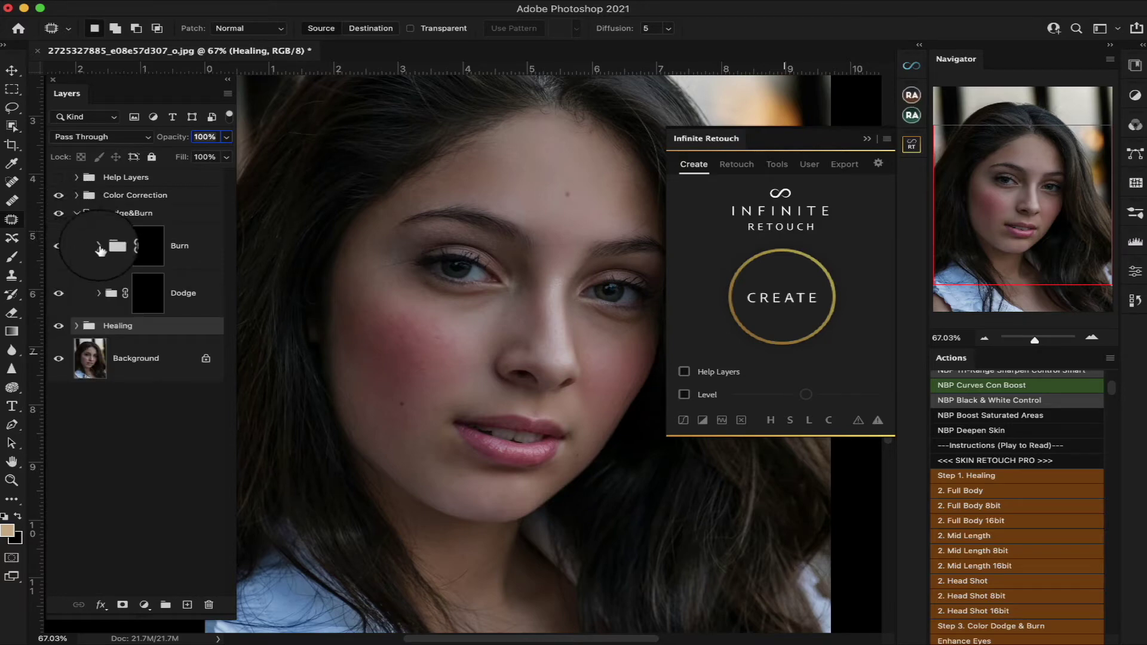
left_click(99, 246)
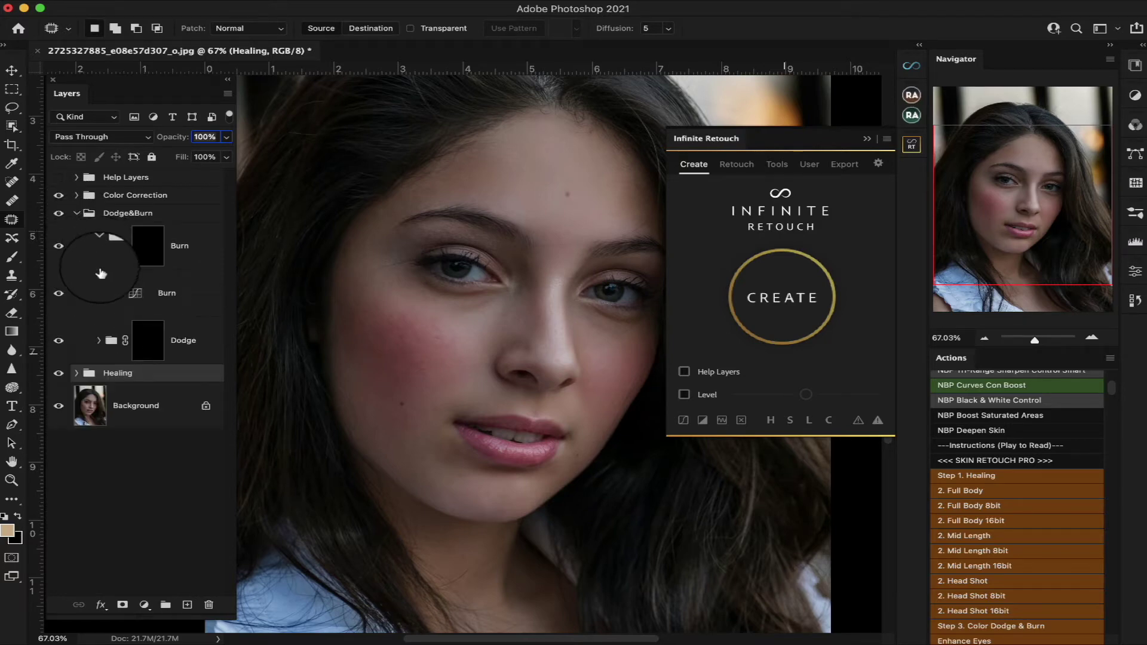
left_click(98, 341)
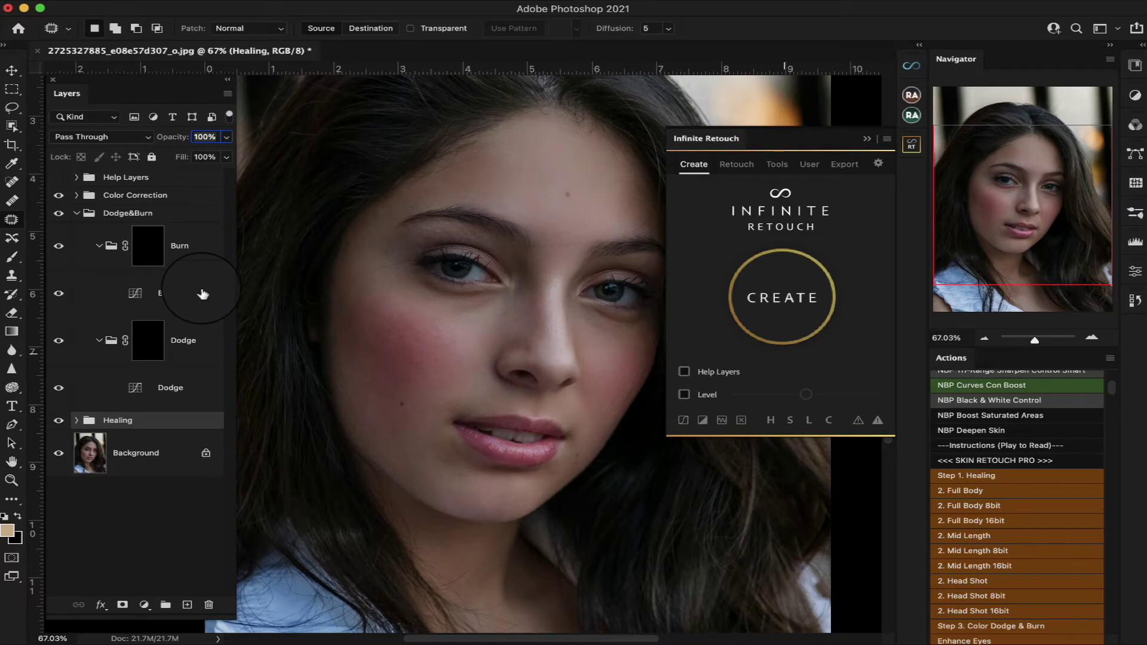
left_click(96, 249)
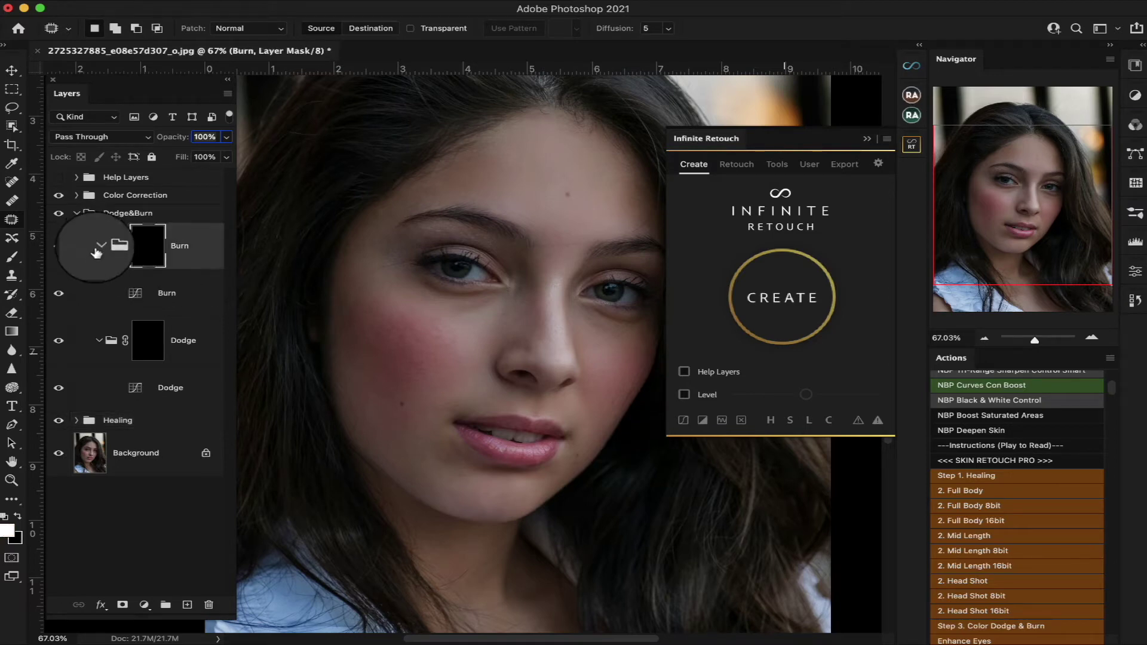
left_click(99, 341)
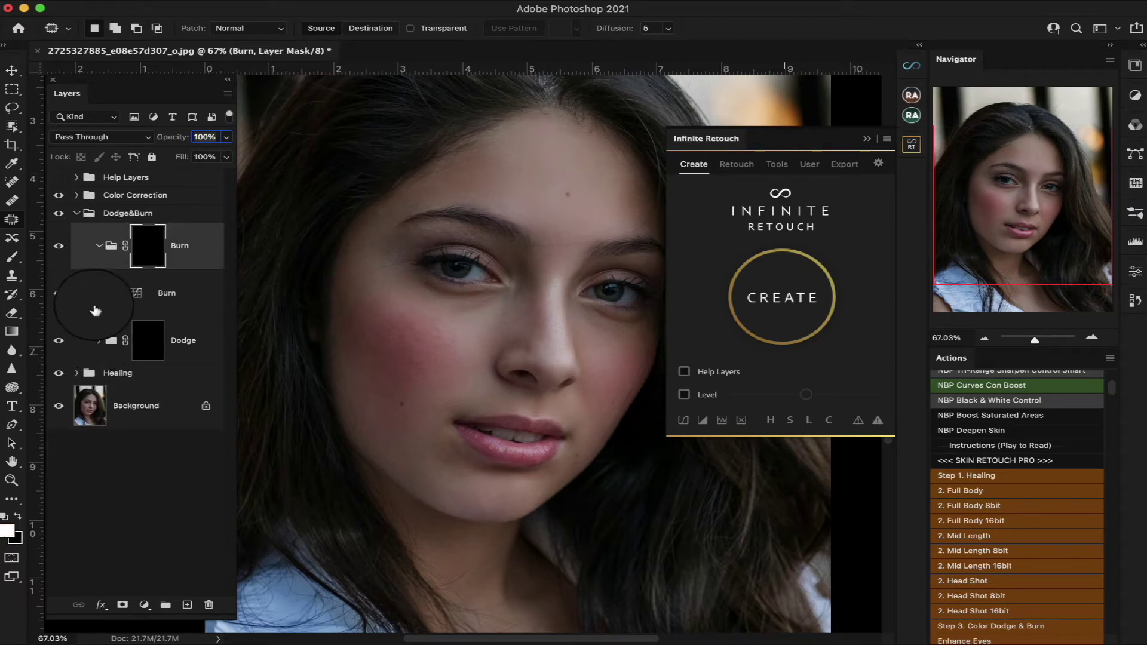
left_click(76, 213)
left_click(77, 195)
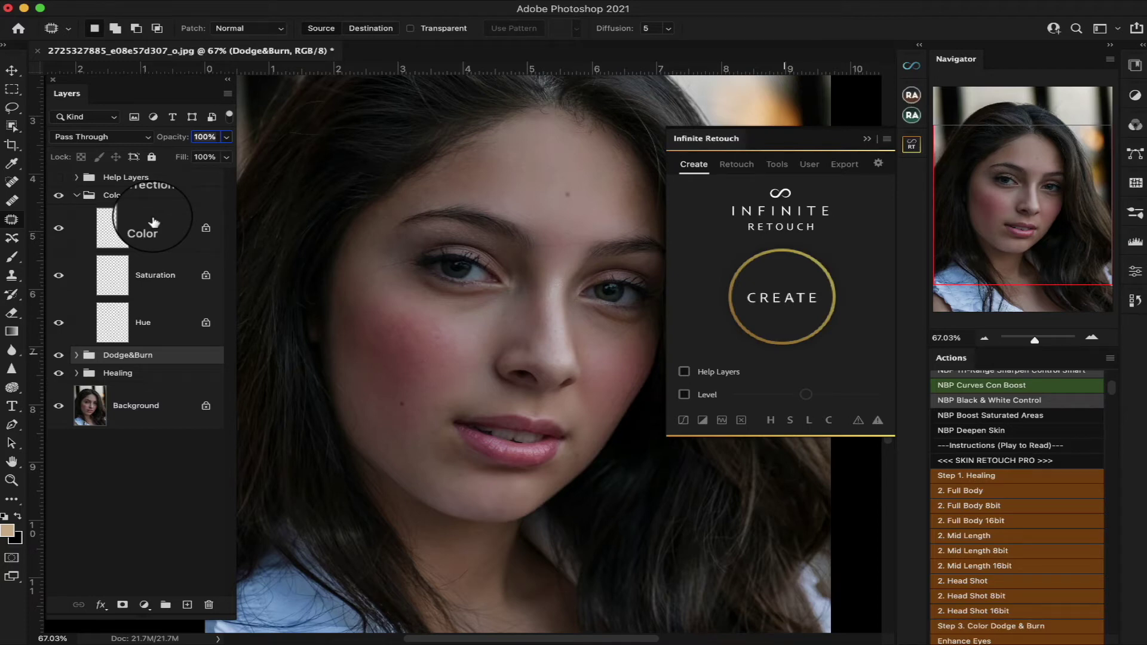
left_click(77, 196)
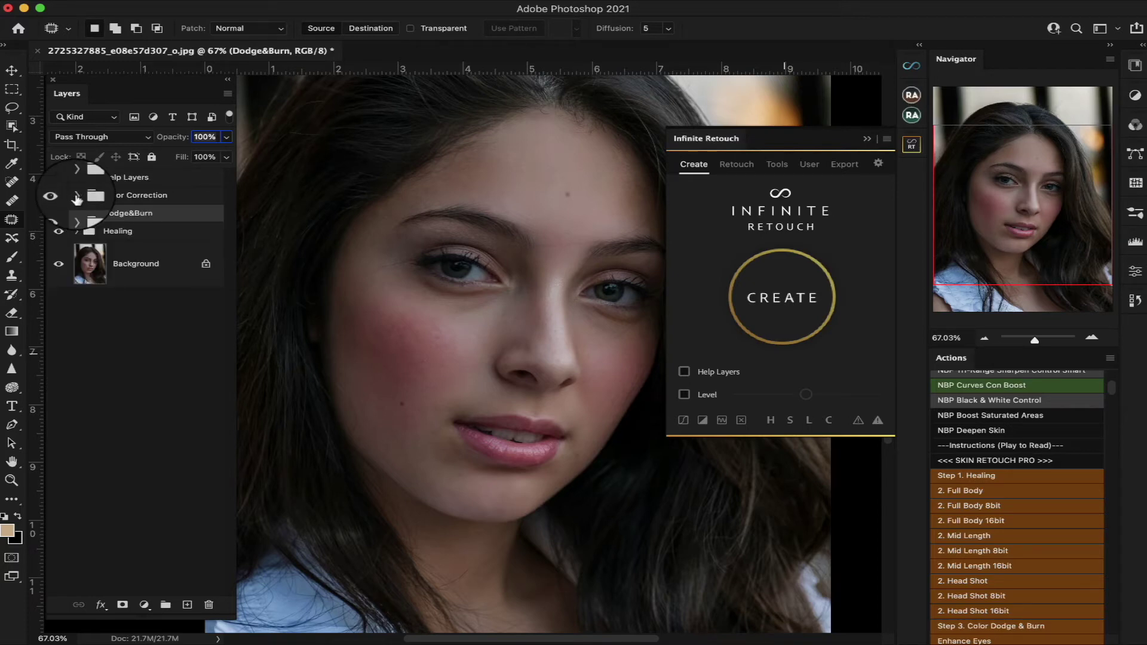
- Turn on and expand the Help Layers group and preview its Luminosity layer with the Infinite Retouch panel collapsed
left_click(69, 179)
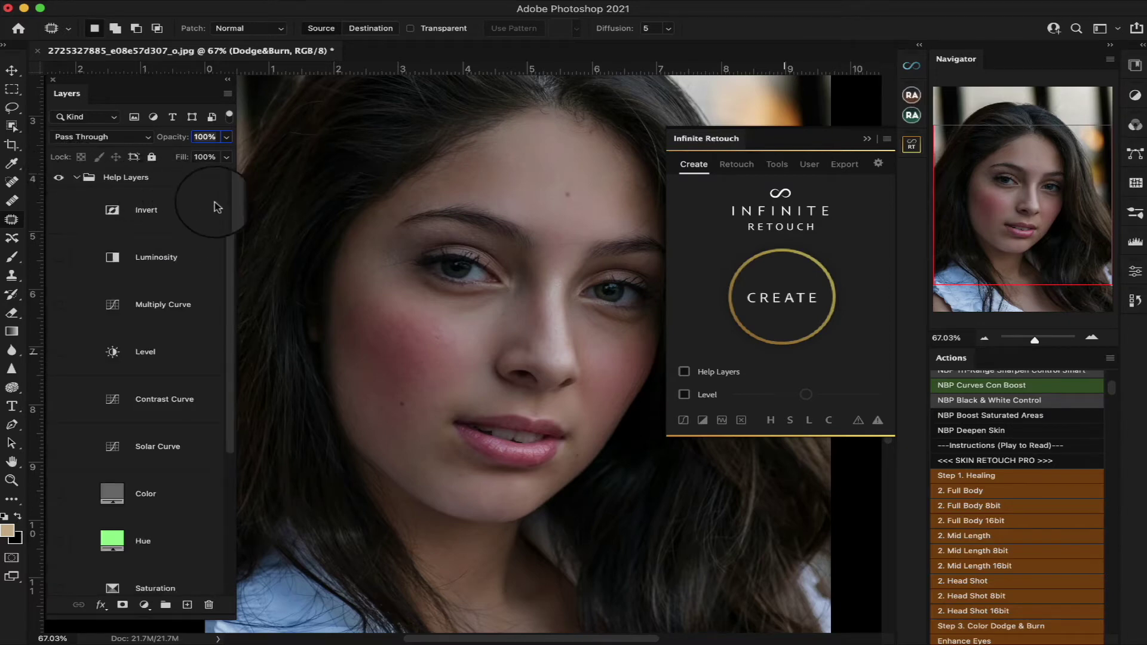
left_click_drag(228, 206, 228, 217)
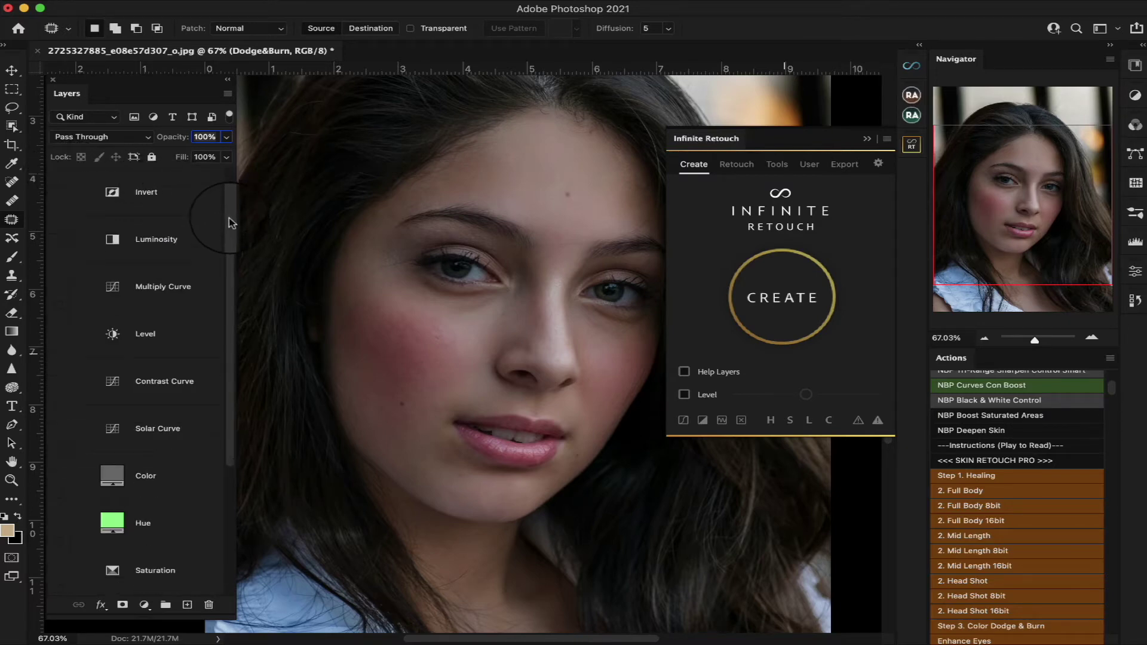
left_click(58, 240)
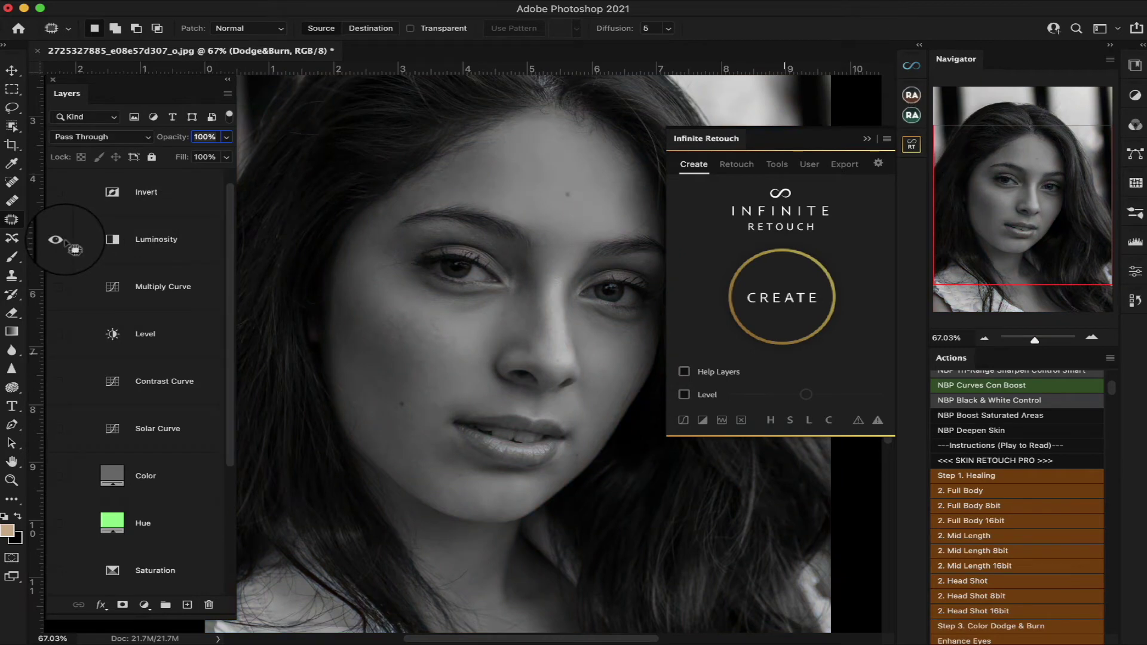
left_click(867, 139)
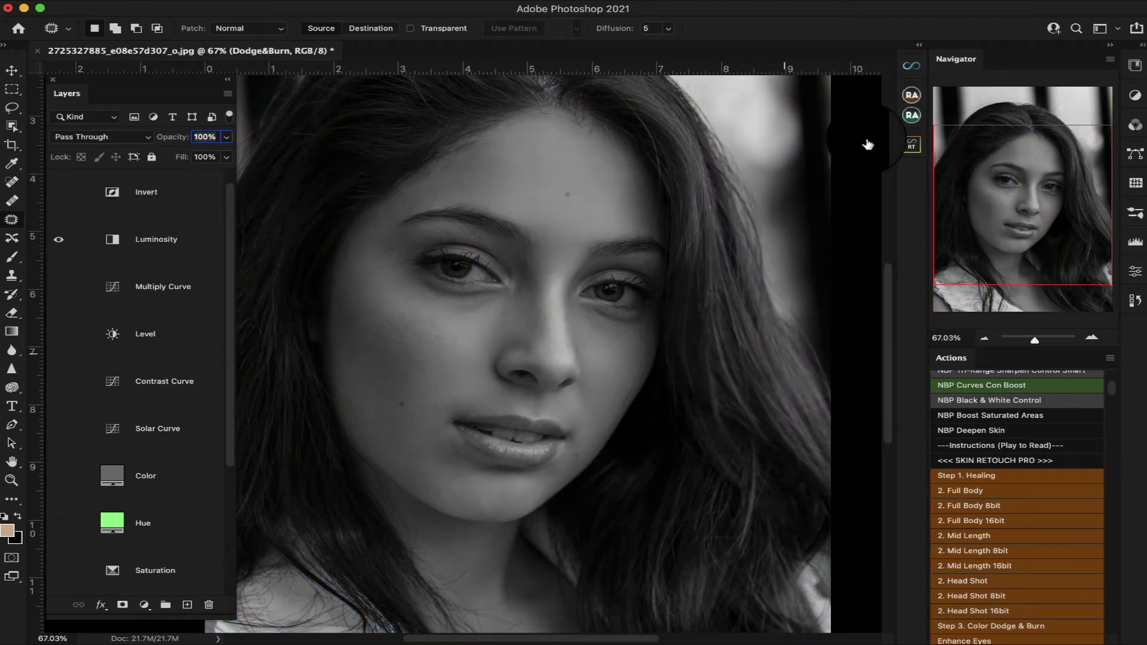
left_click(59, 241)
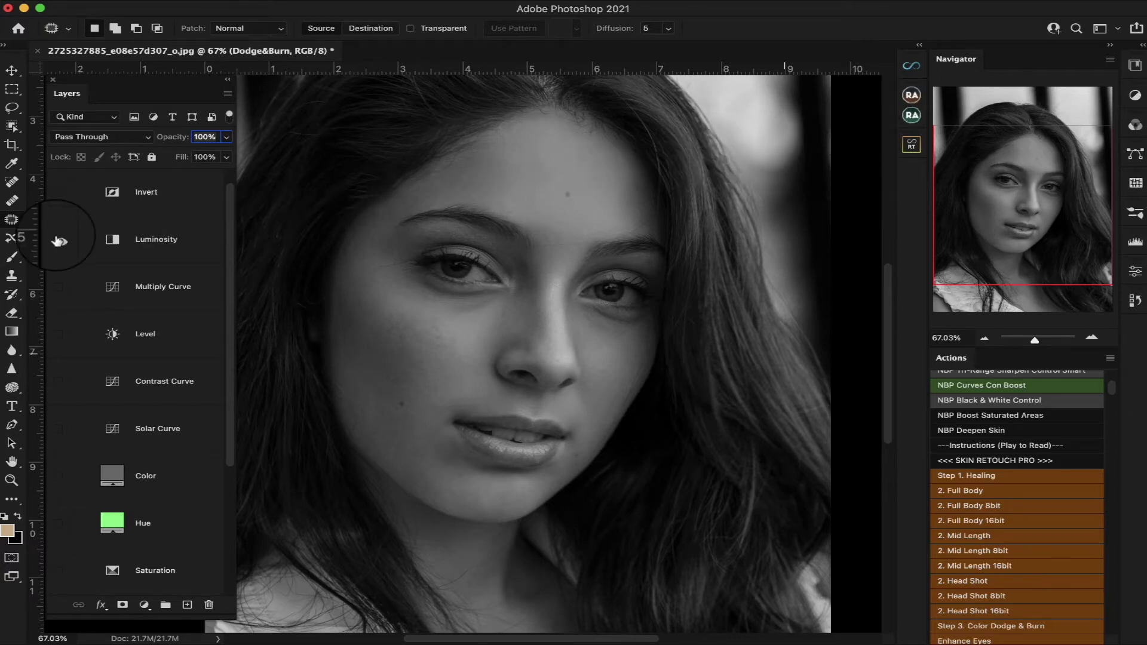
- Preview the portrait through the Invert help layer, with and without Luminosity, and hide both layers again
left_click(58, 192)
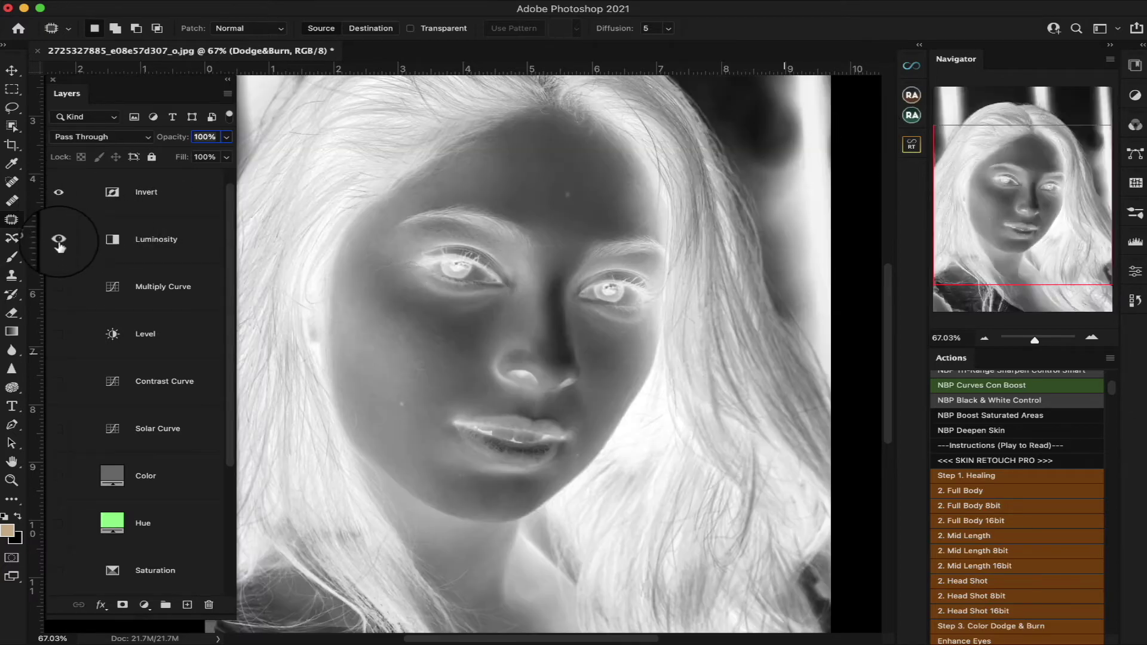
scroll(584, 268, "down", 8)
scroll(579, 272, "up", 6)
scroll(582, 271, "up", 5)
scroll(583, 271, "right", 2)
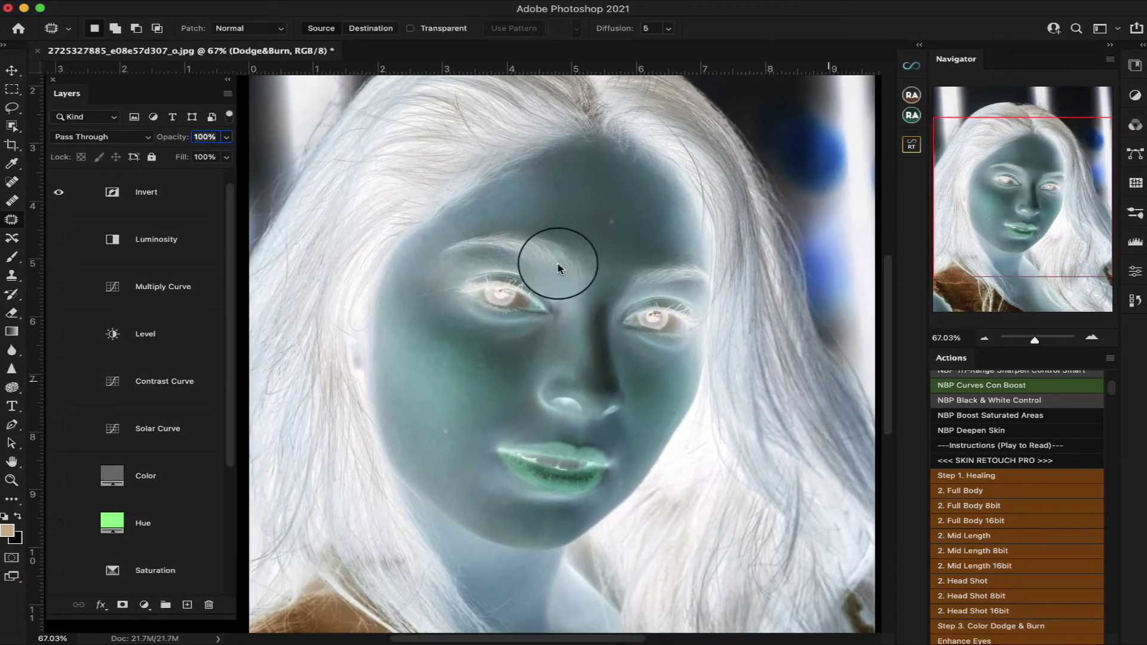
left_click(59, 192)
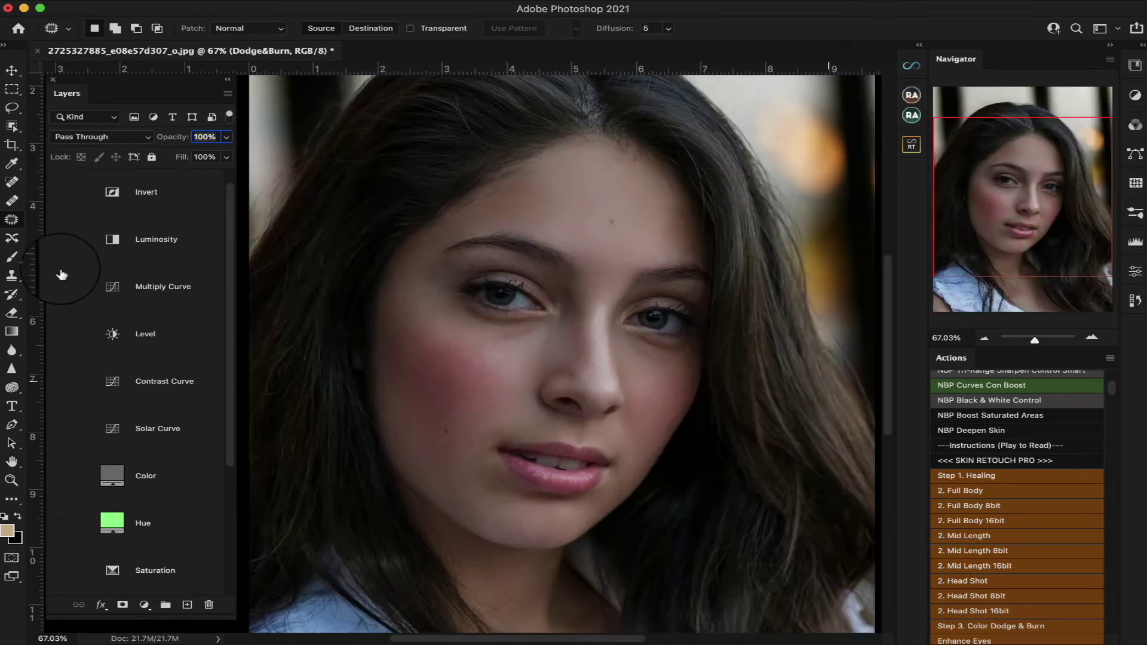
- Preview the Multiply Curve and Contrast Curve help layers one after the other, leaving both hidden
left_click(59, 288)
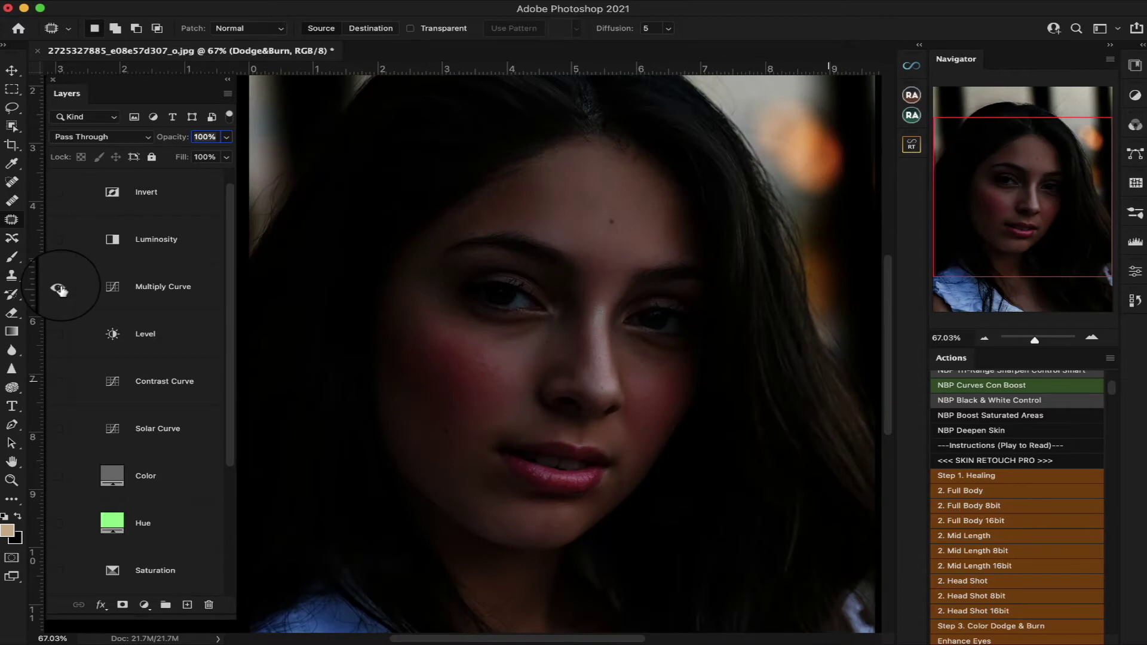
left_click(59, 289)
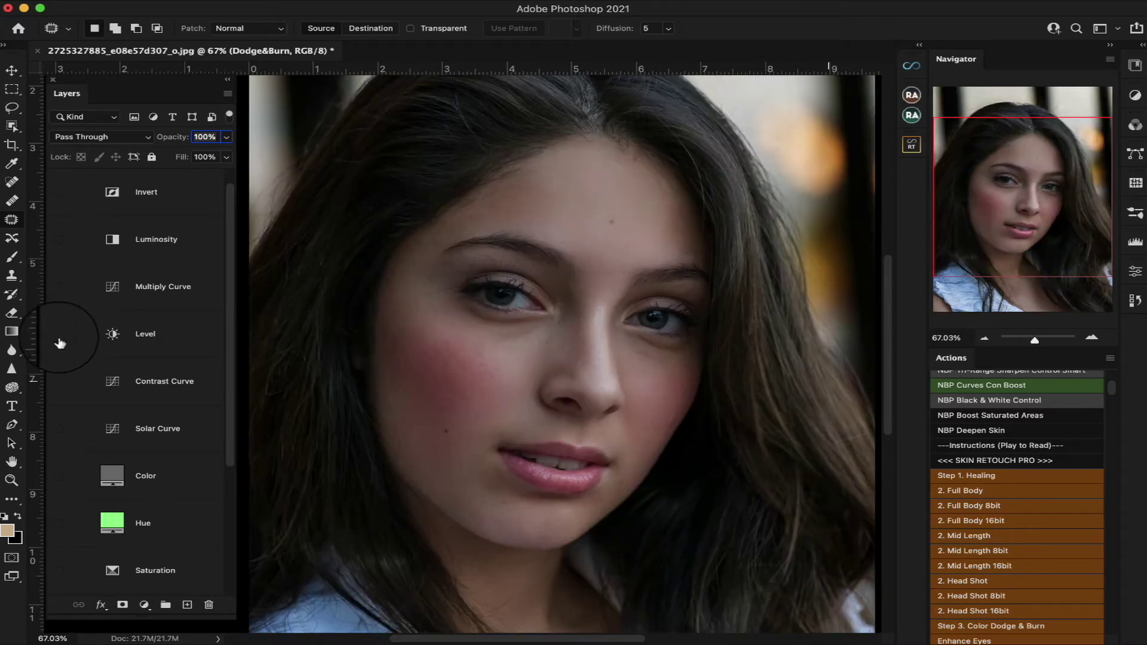
left_click(59, 381)
left_click(59, 387)
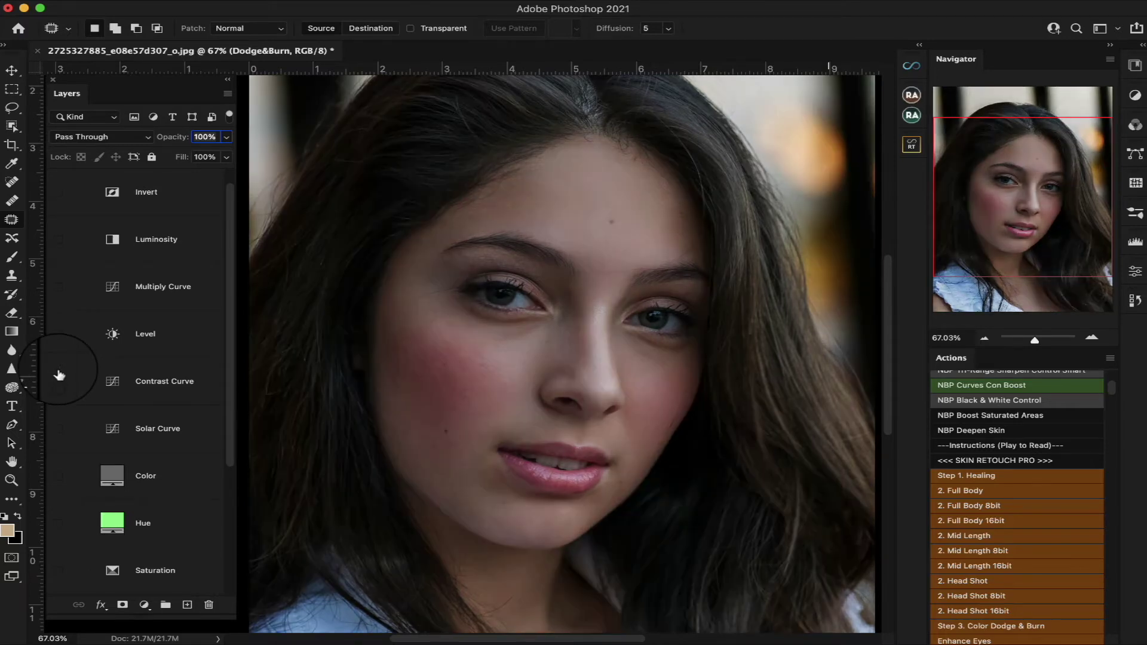
- Inspect the skin and hair of the portrait through the Solar Curve help layer, and hide the layer again
left_click(58, 428)
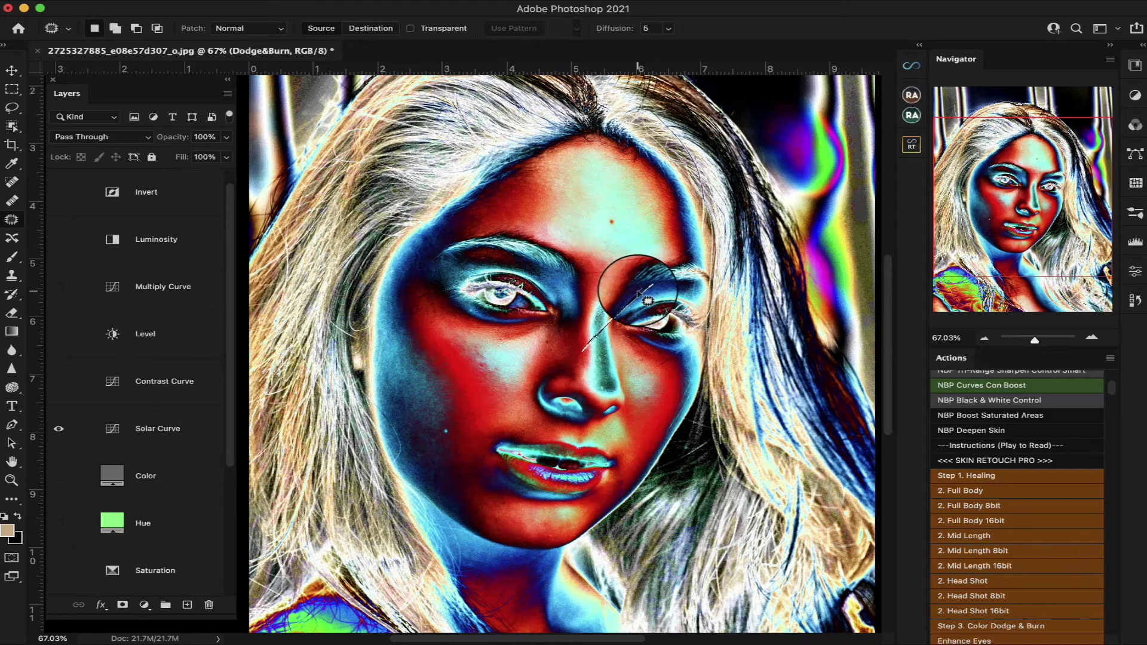
left_click_drag(422, 204, 386, 190)
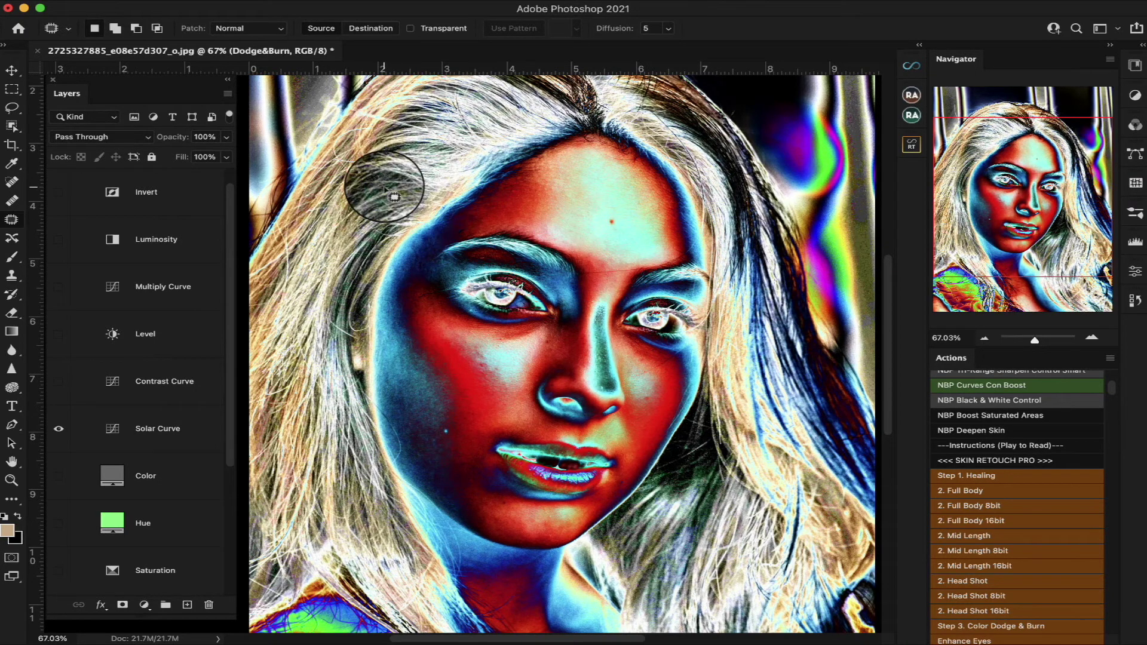
scroll(512, 191, "down", 5)
scroll(512, 192, "up", 1)
scroll(513, 200, "left", 2)
scroll(512, 200, "up", 5)
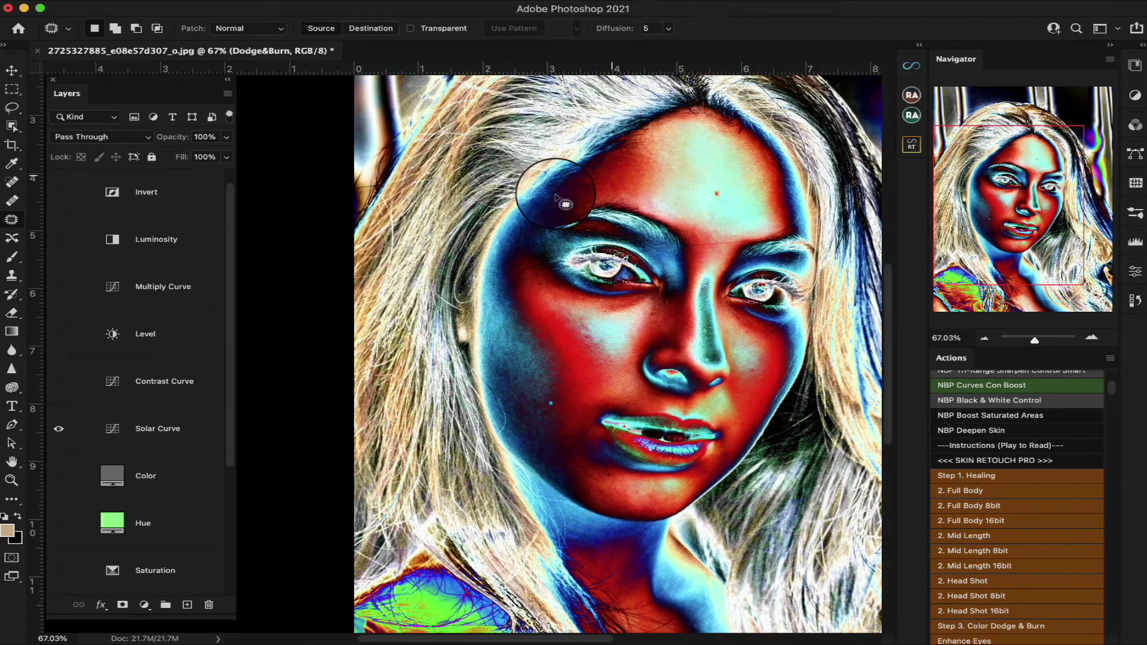
scroll(620, 207, "up", 2)
scroll(620, 207, "up", 2)
scroll(619, 208, "down", 5)
scroll(620, 207, "right", 2)
scroll(620, 208, "up", 3)
scroll(620, 207, "down", 2)
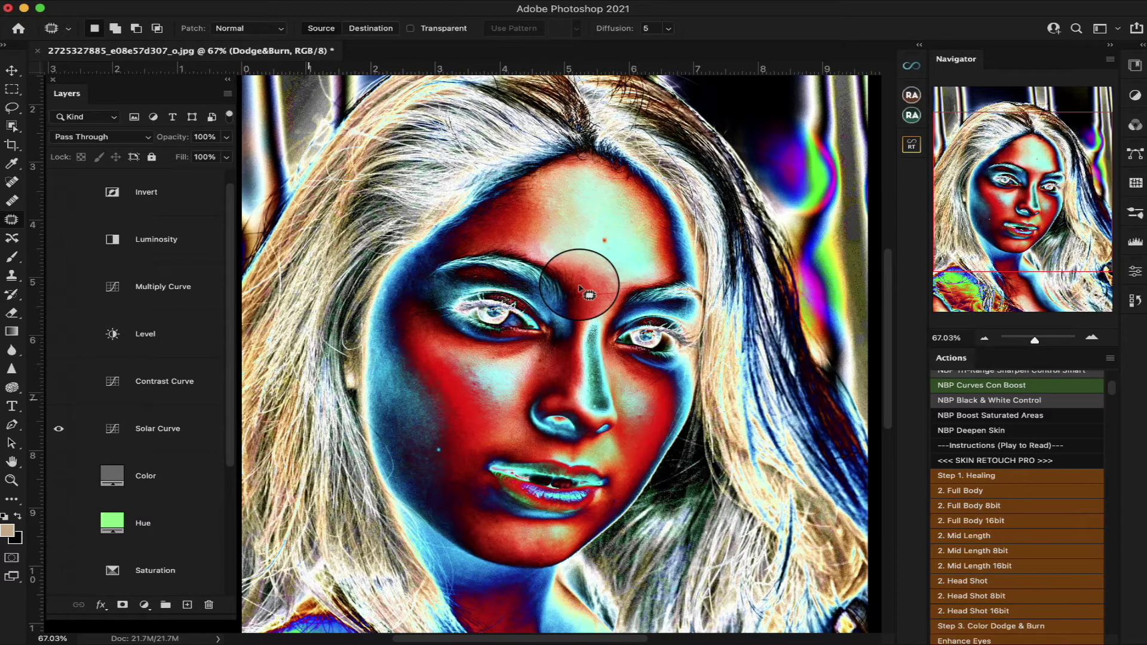
left_click(59, 429)
- Check the color patches of the face through the Color help layer, and hide the layer again
scroll(58, 433, "down", 1)
scroll(60, 433, "down", 1)
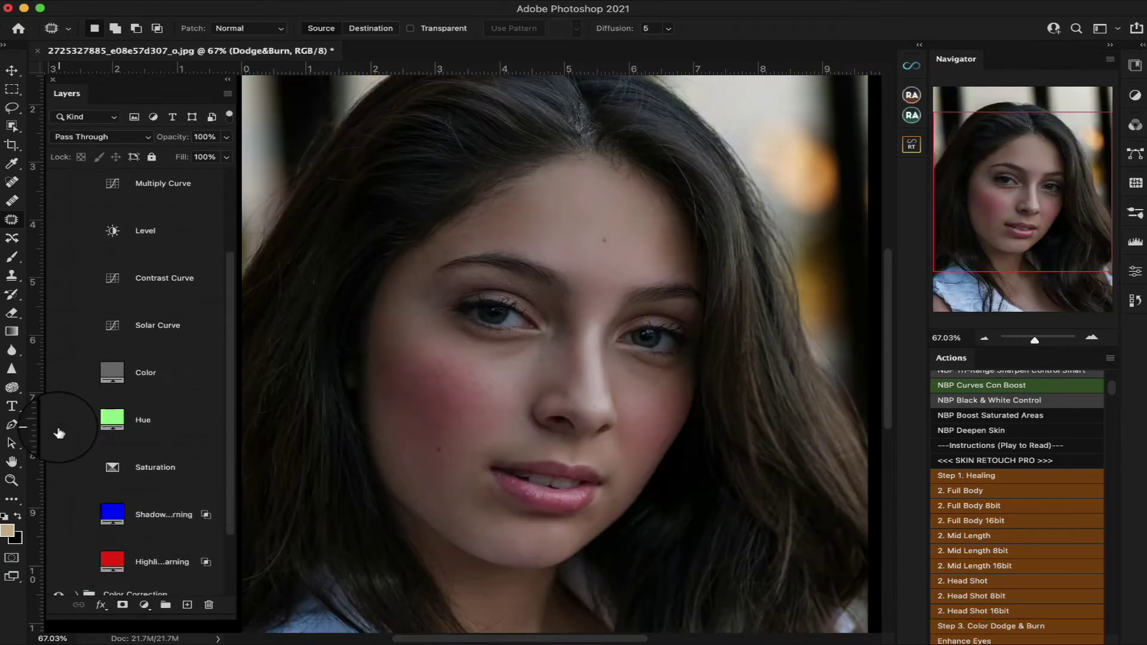
left_click(58, 374)
left_click(59, 375)
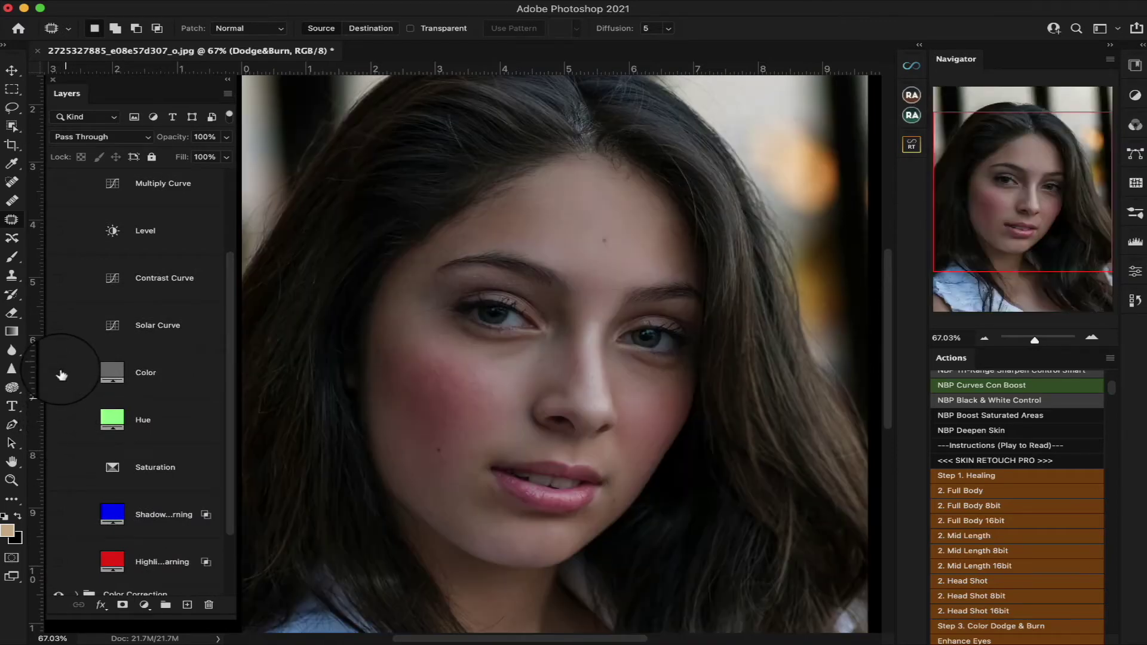
left_click(58, 374)
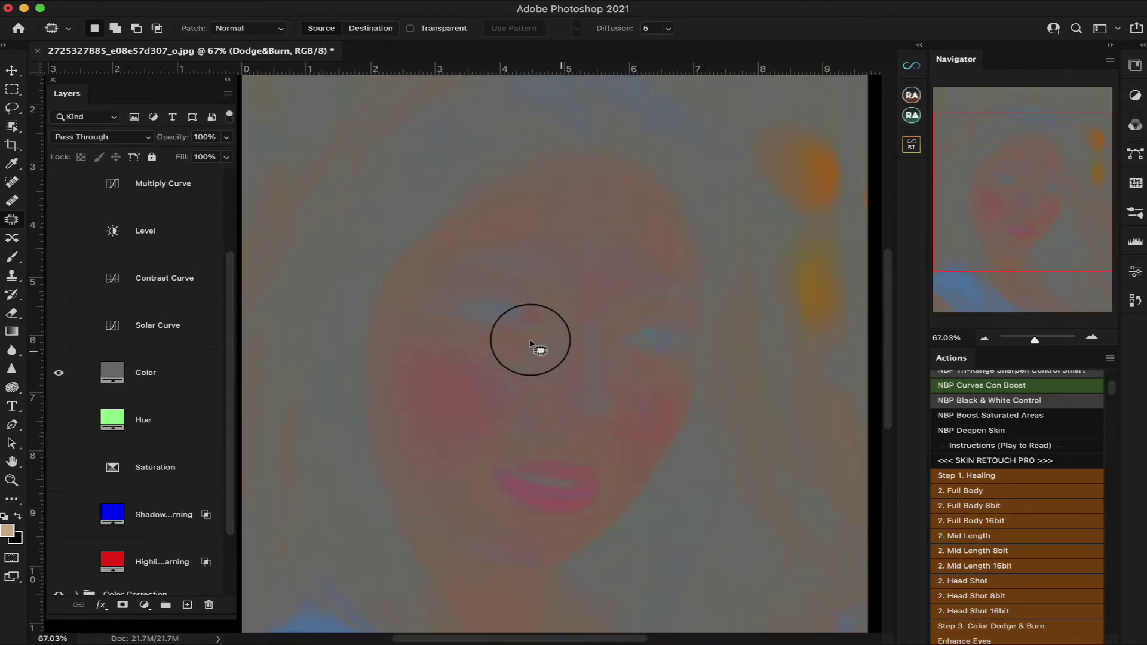
scroll(531, 342, "down", 3)
scroll(530, 342, "up", 3)
scroll(531, 341, "right", 2)
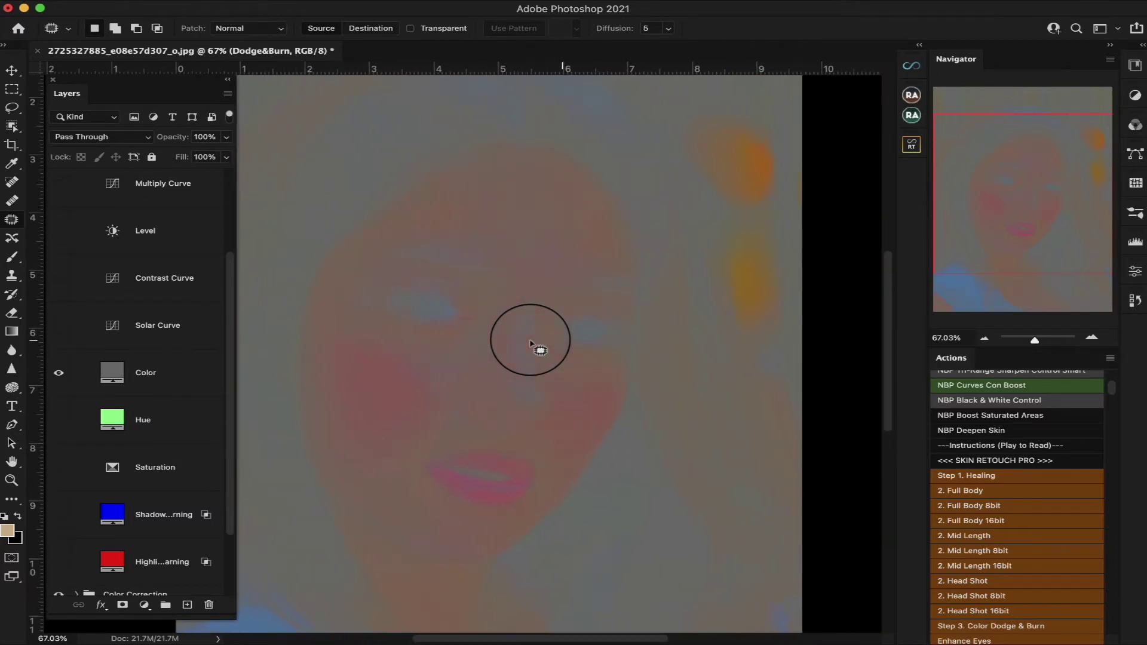
left_click(59, 375)
- Look over the remaining help layers and collapse the Help Layers group
scroll(94, 420, "down", 3)
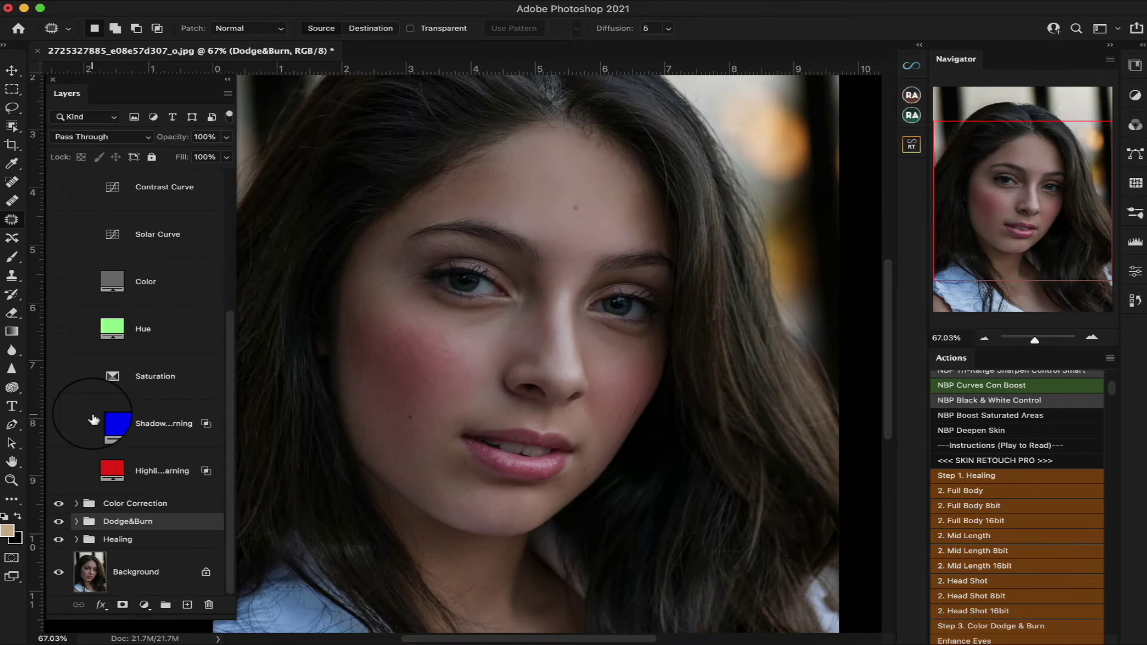
scroll(94, 420, "up", 5)
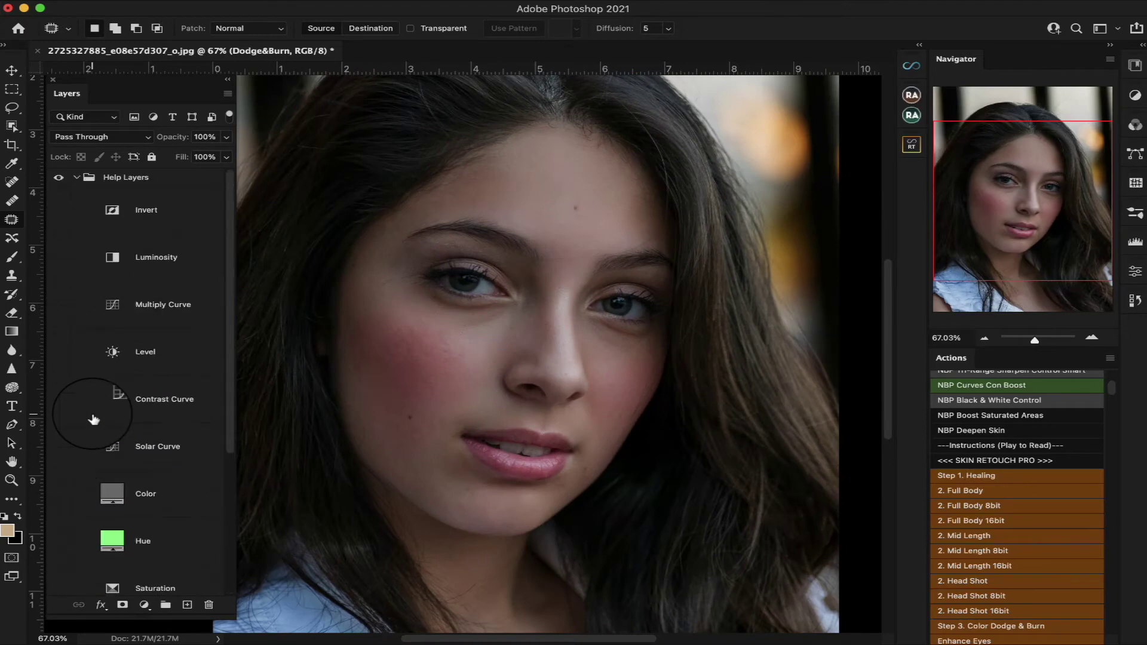
left_click(77, 177)
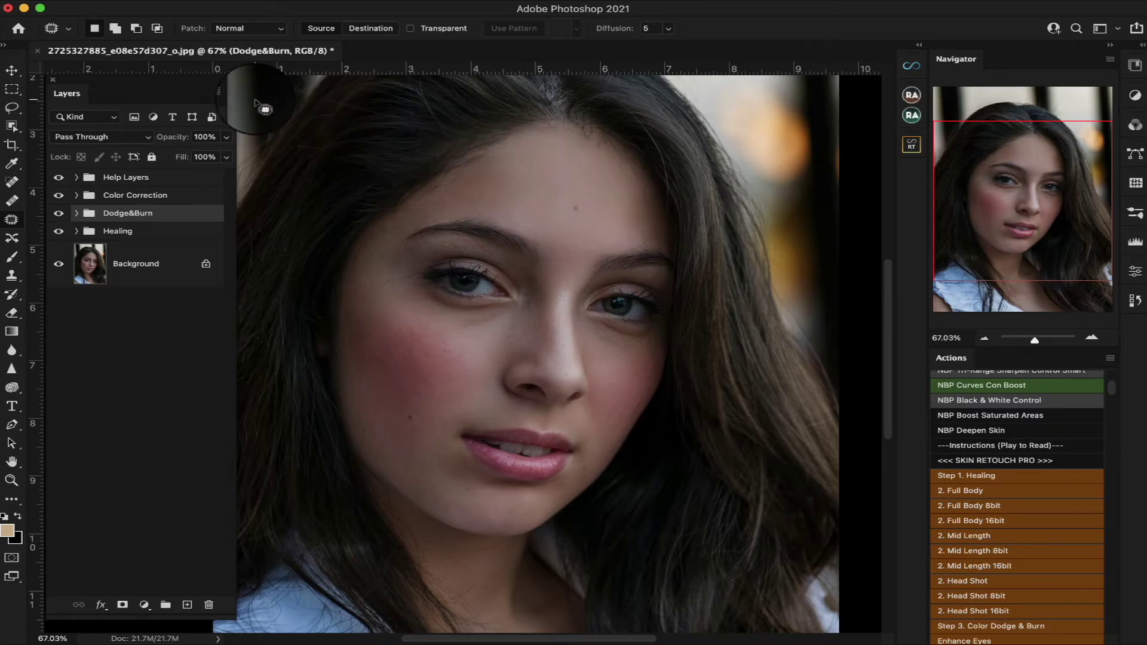
- Open the NBP Freqsep Control extension and move it over the middle of the portrait
mouse_move(597, 5)
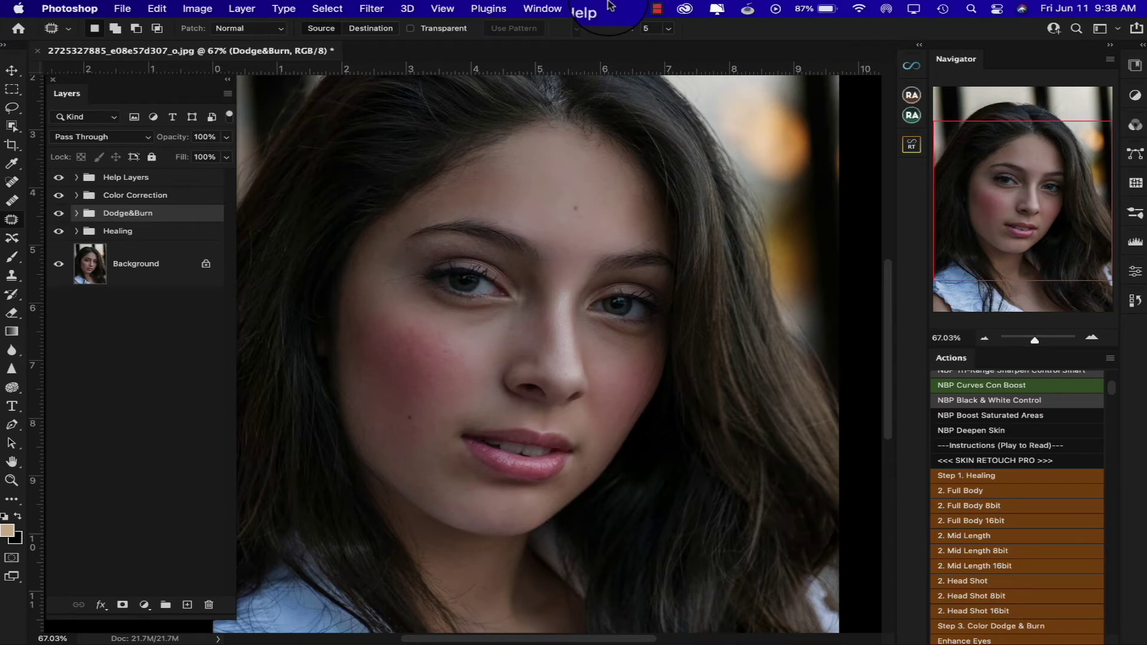
left_click(543, 8)
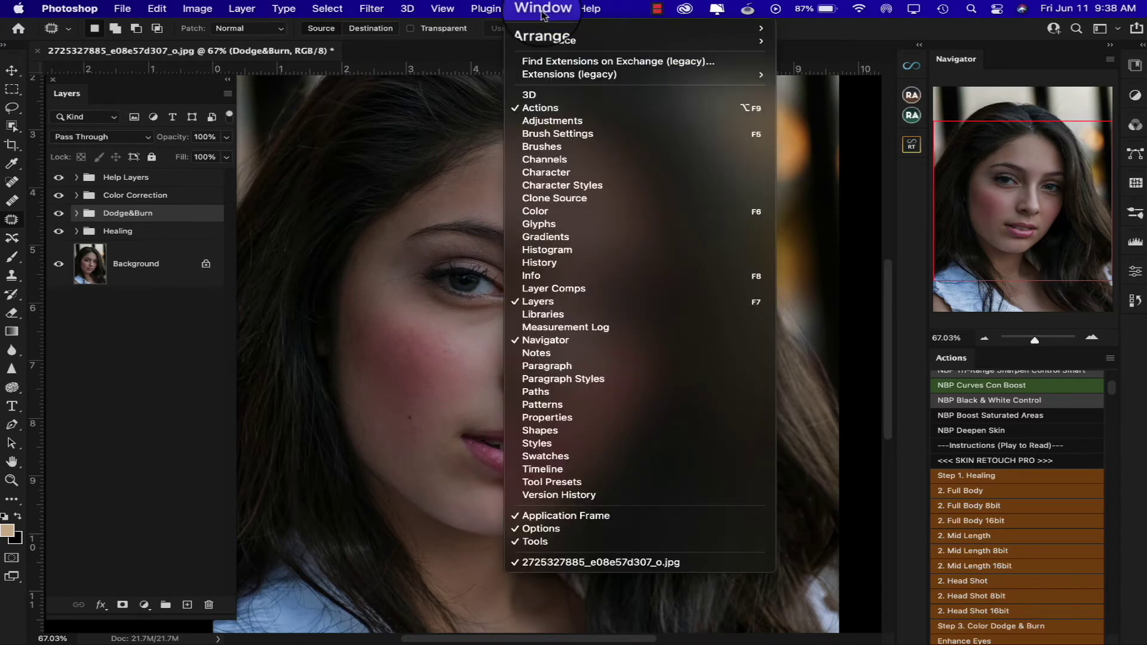
mouse_move(596, 73)
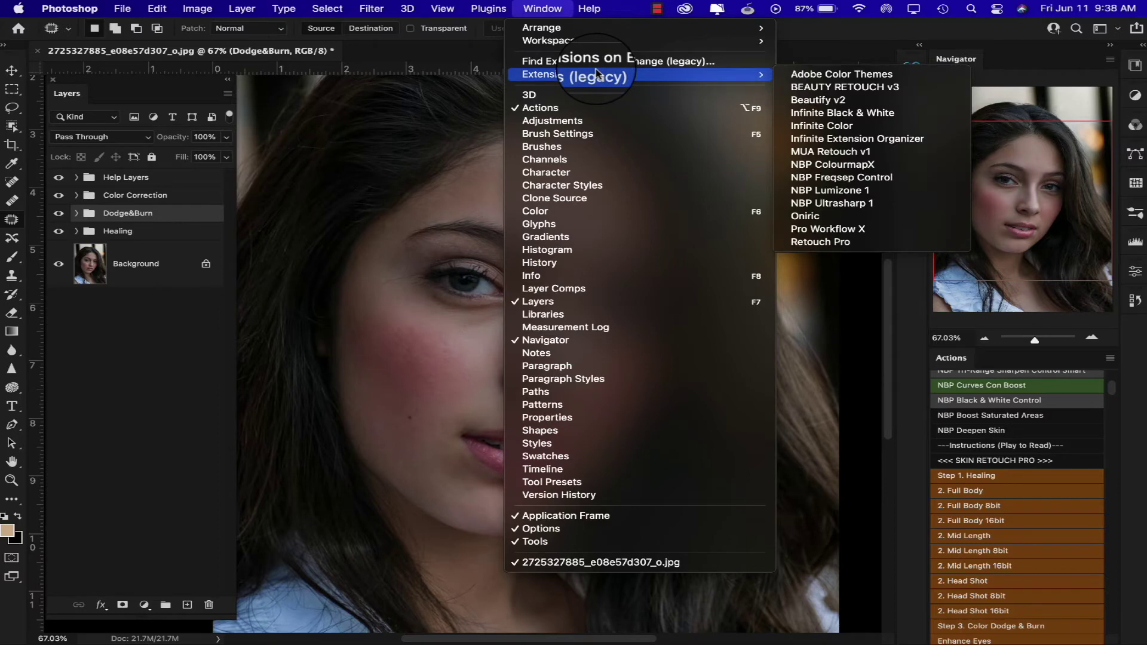
key("Right")
key("Down")
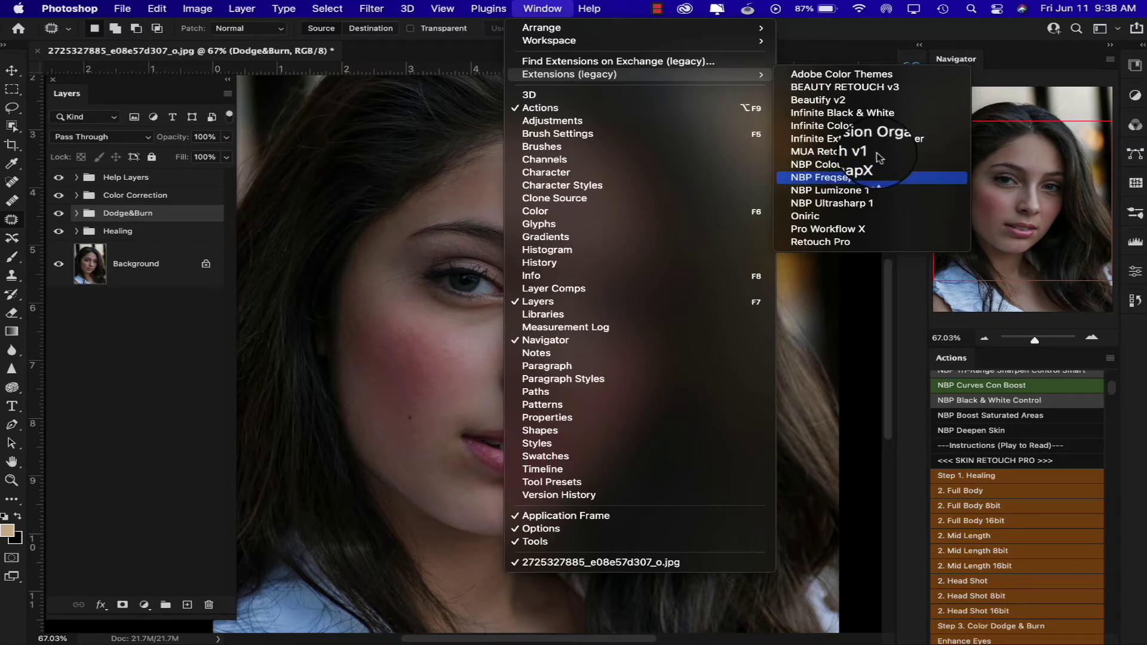
left_click(888, 181)
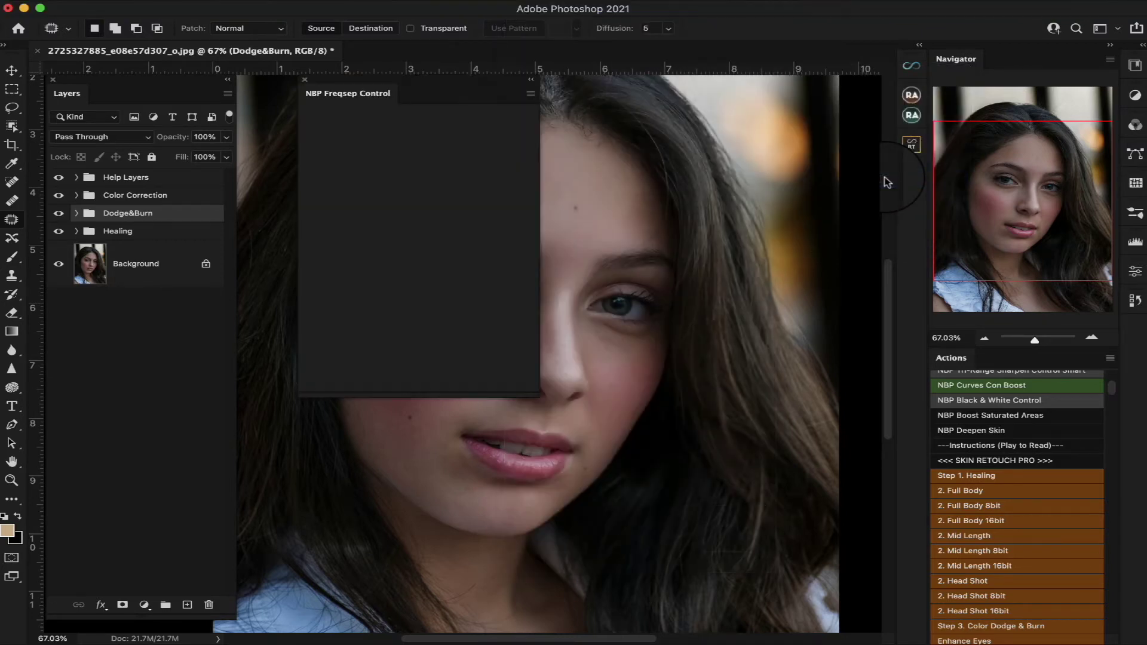
left_click_drag(430, 90, 385, 148)
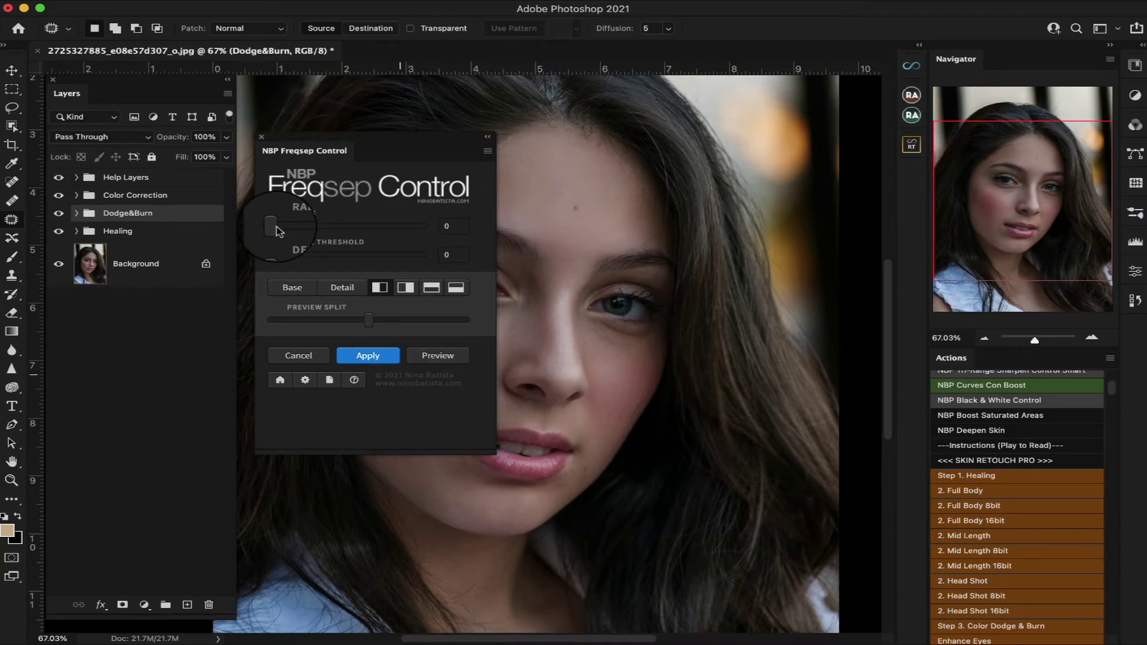
left_click_drag(432, 142, 604, 150)
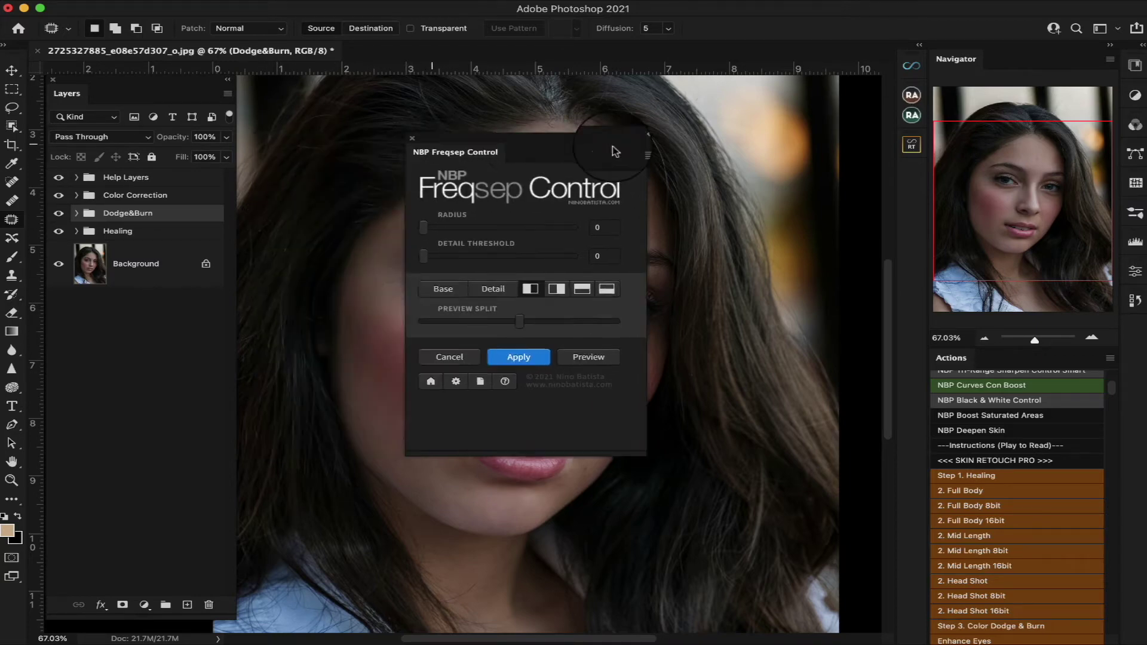
- Combine the Help Layers, Color Correction, Dodge&Burn and Healing groups into one group
left_click(190, 179)
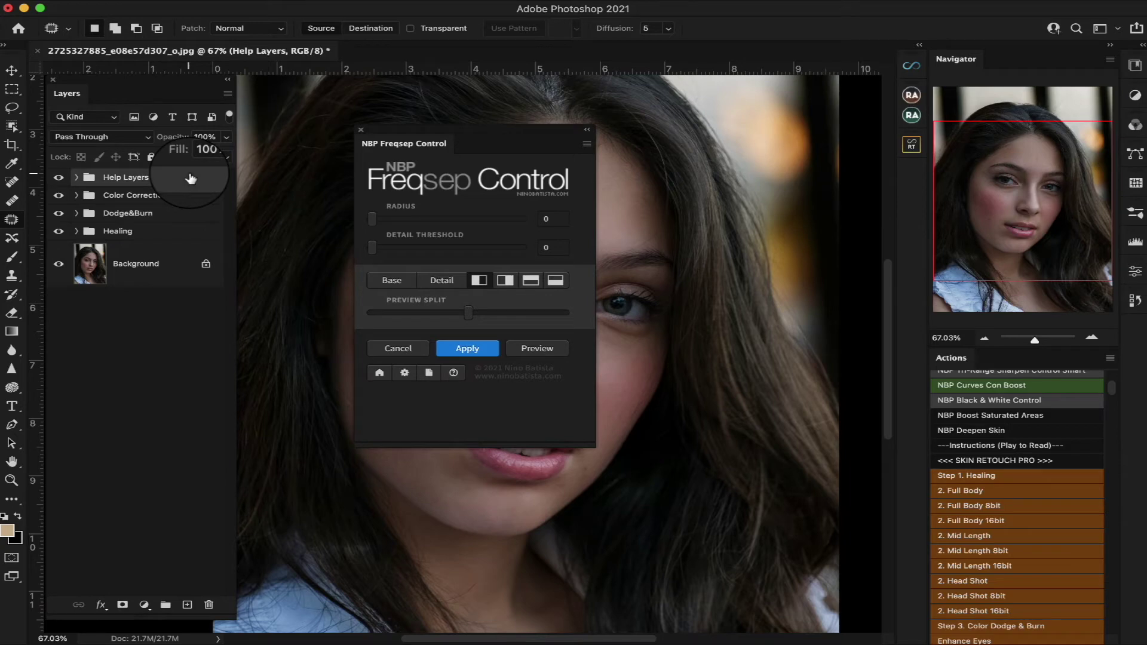
left_click(172, 232, "shift")
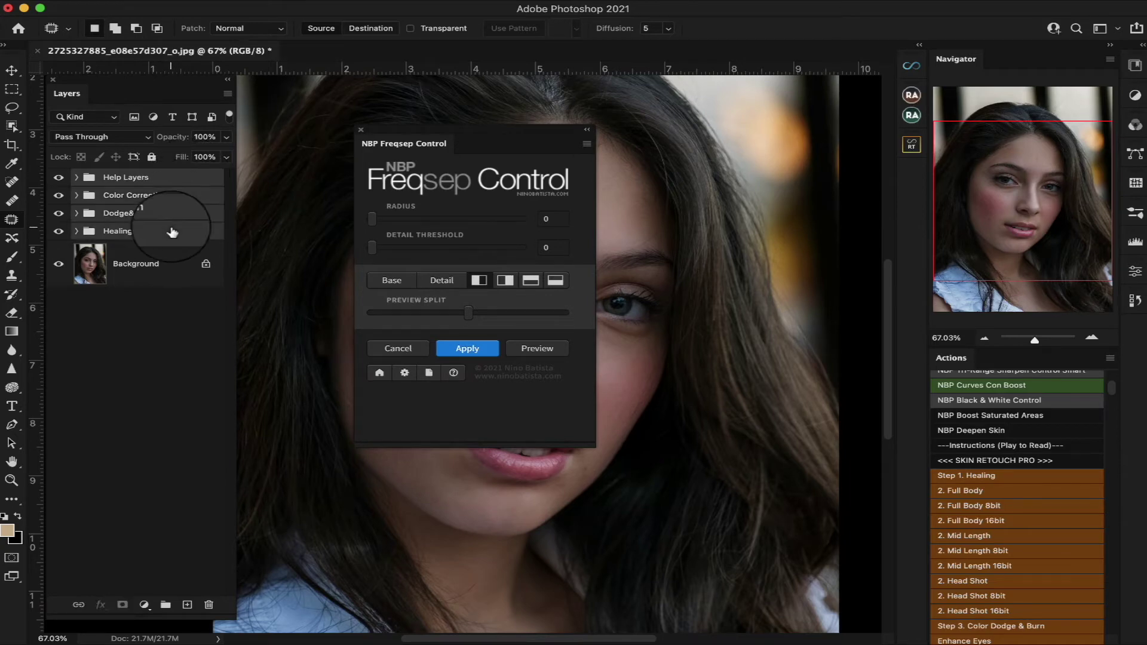
key("super+g")
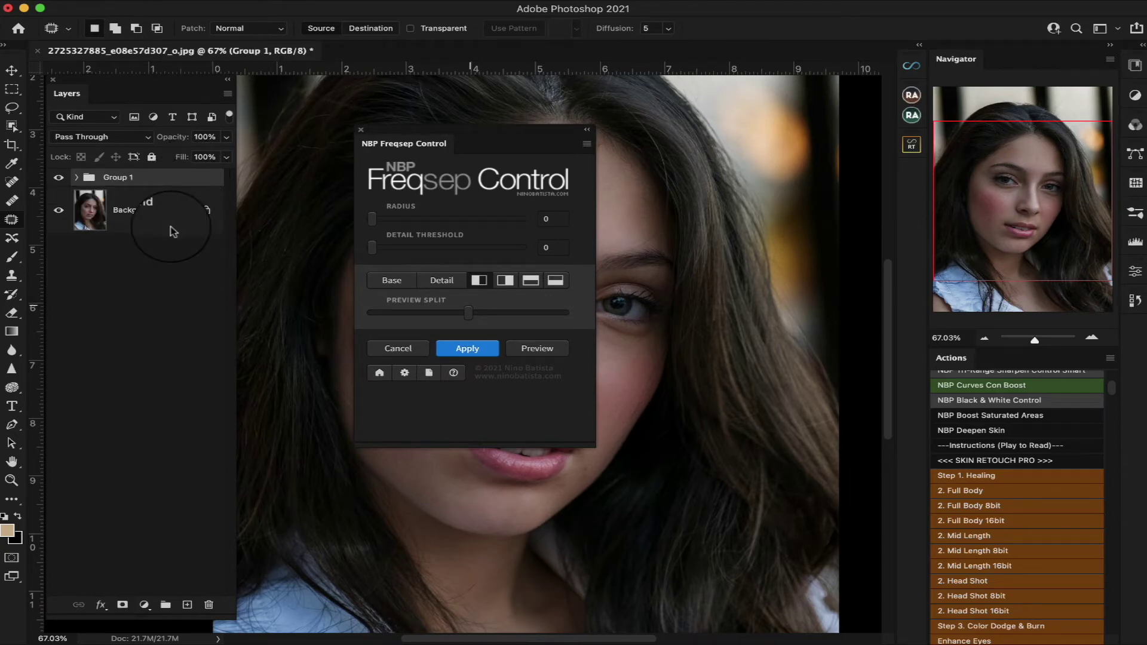
- Apply an NBP Freqsep Control frequency separation to the Background layer with radius 7.5 and detail threshold 4
left_click_drag(527, 137, 818, 111)
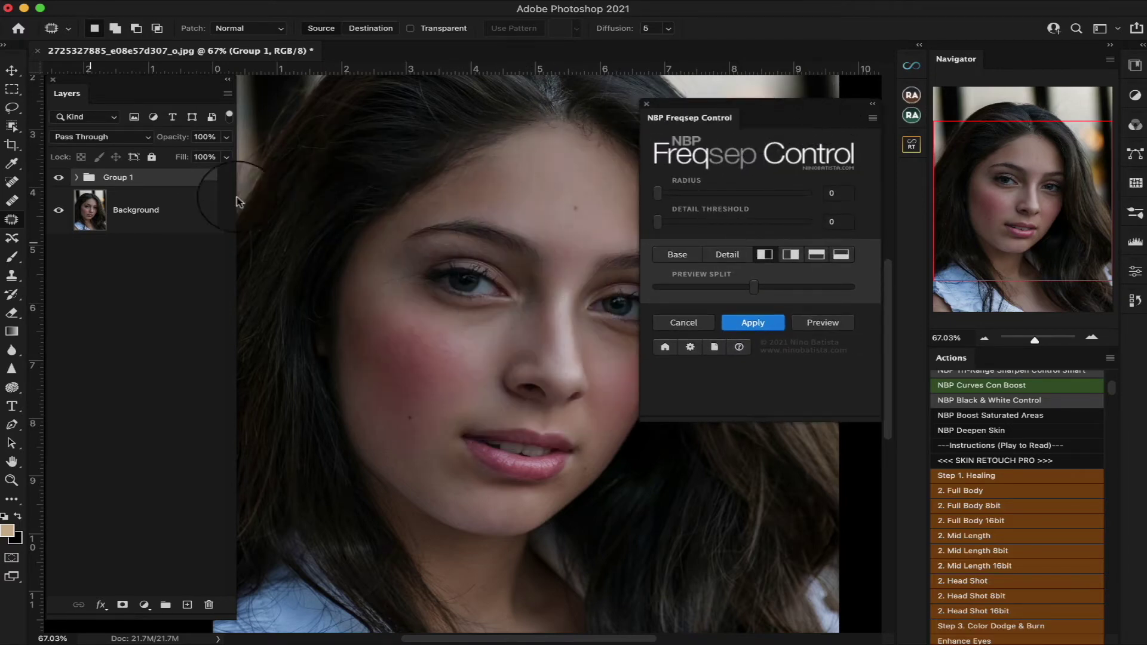
left_click(146, 214)
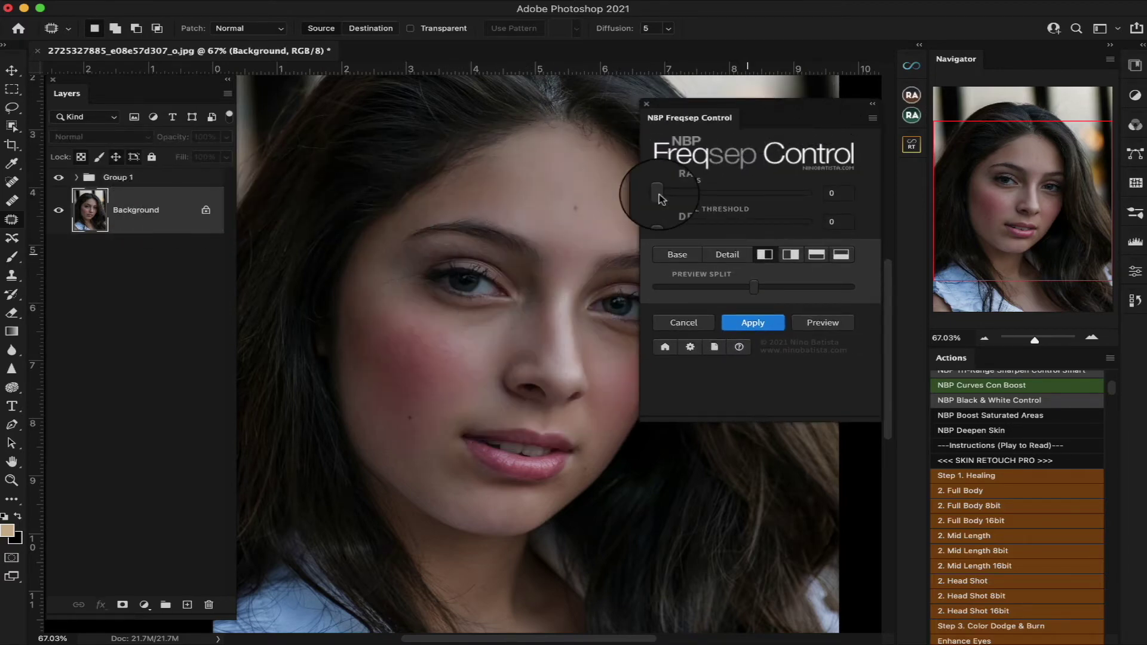
left_click_drag(659, 199, 689, 199)
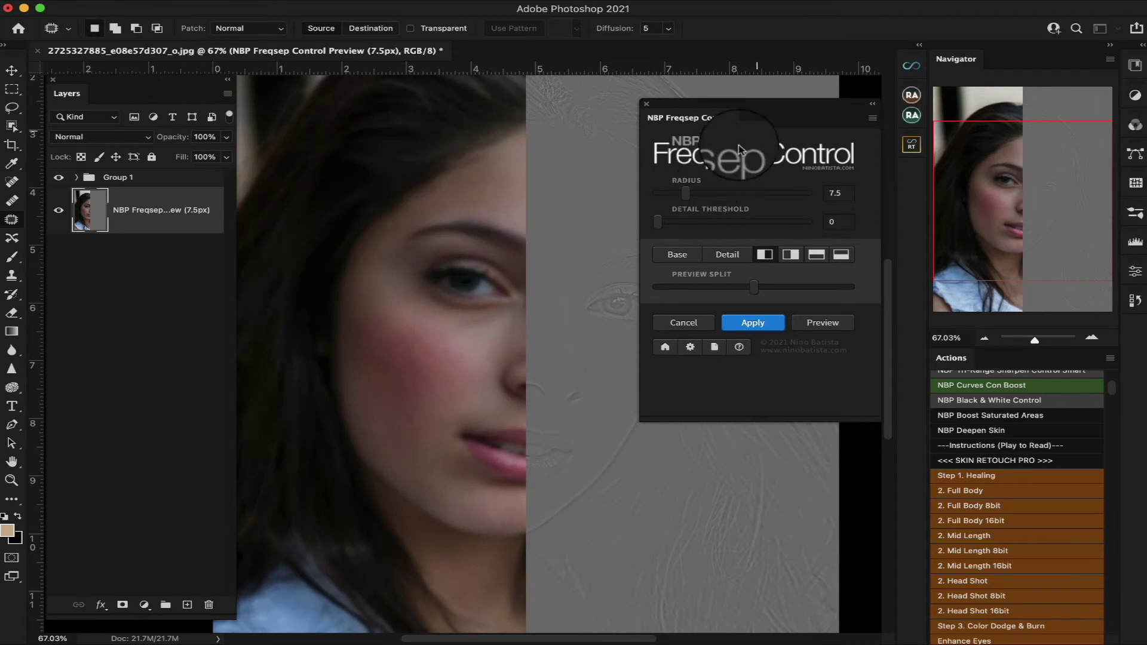
left_click_drag(779, 109, 334, 226)
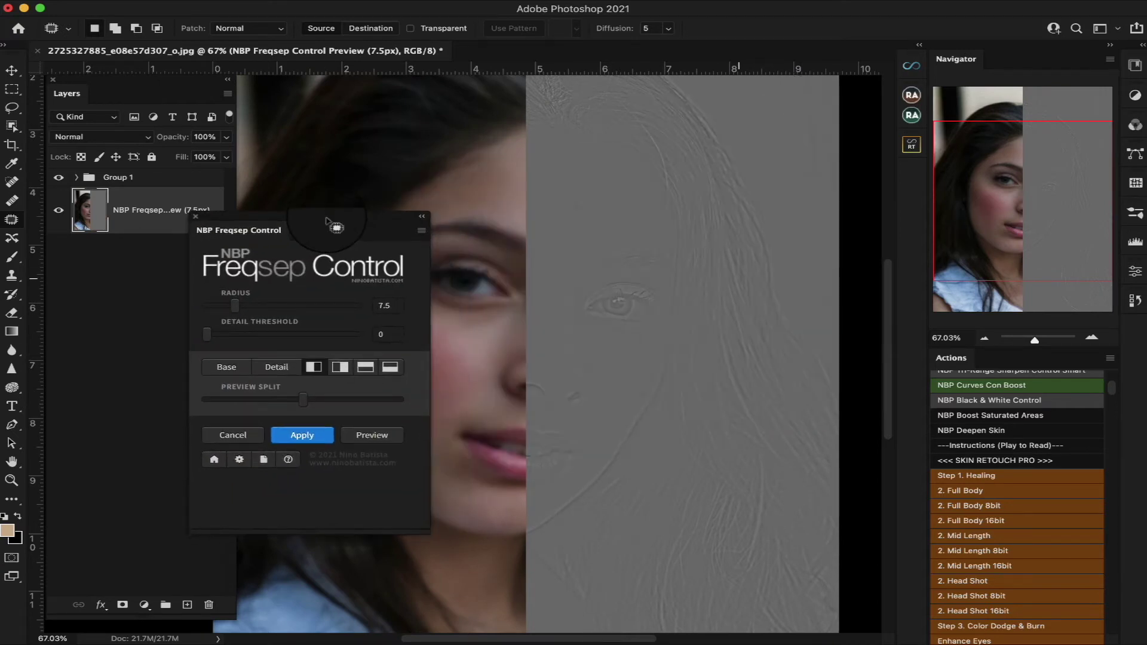
left_click_drag(207, 335, 215, 339)
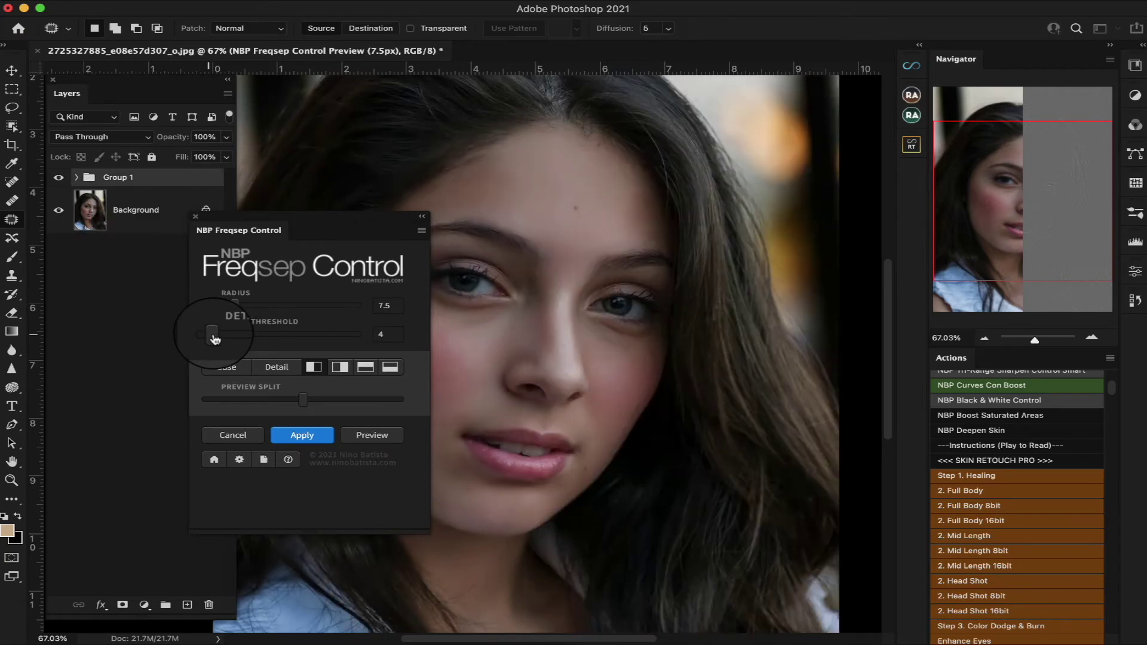
left_click(313, 439)
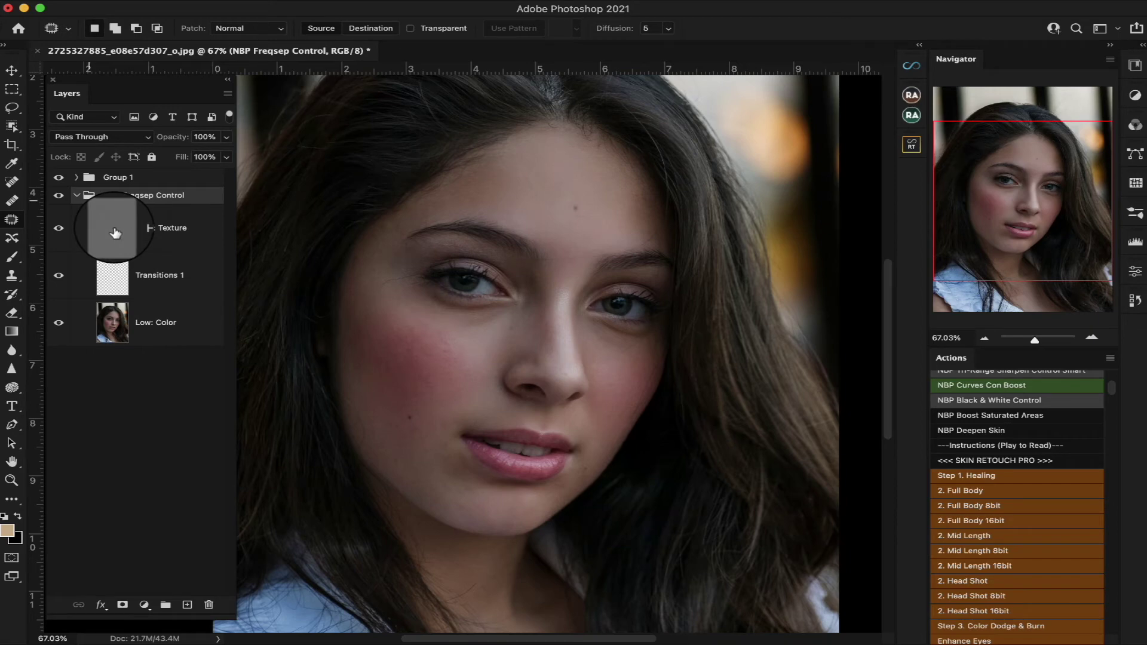
- Check the texture, transitions and color layers inside the NBP Freqsep Control group, and delete the group
left_click(77, 196)
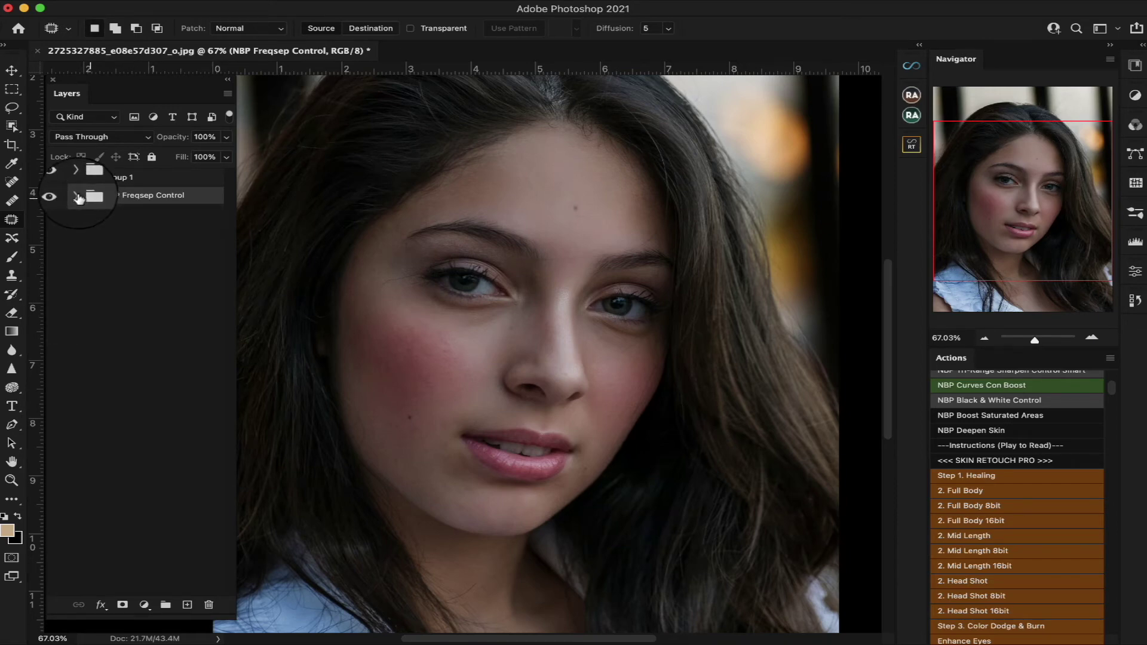
left_click(76, 196)
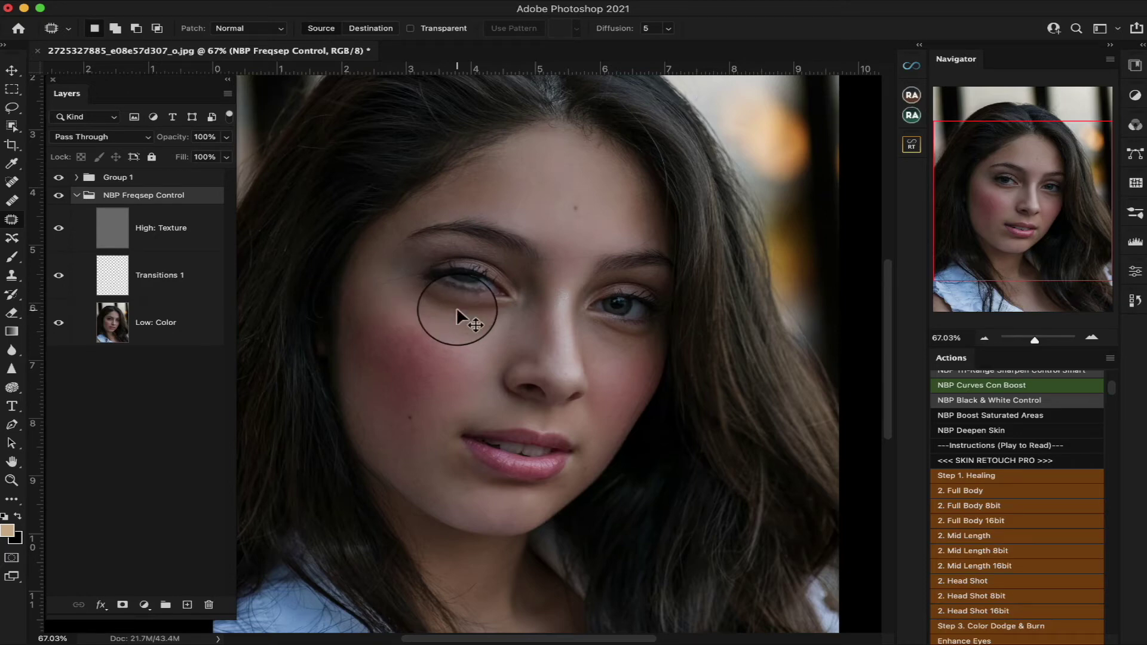
key("Delete")
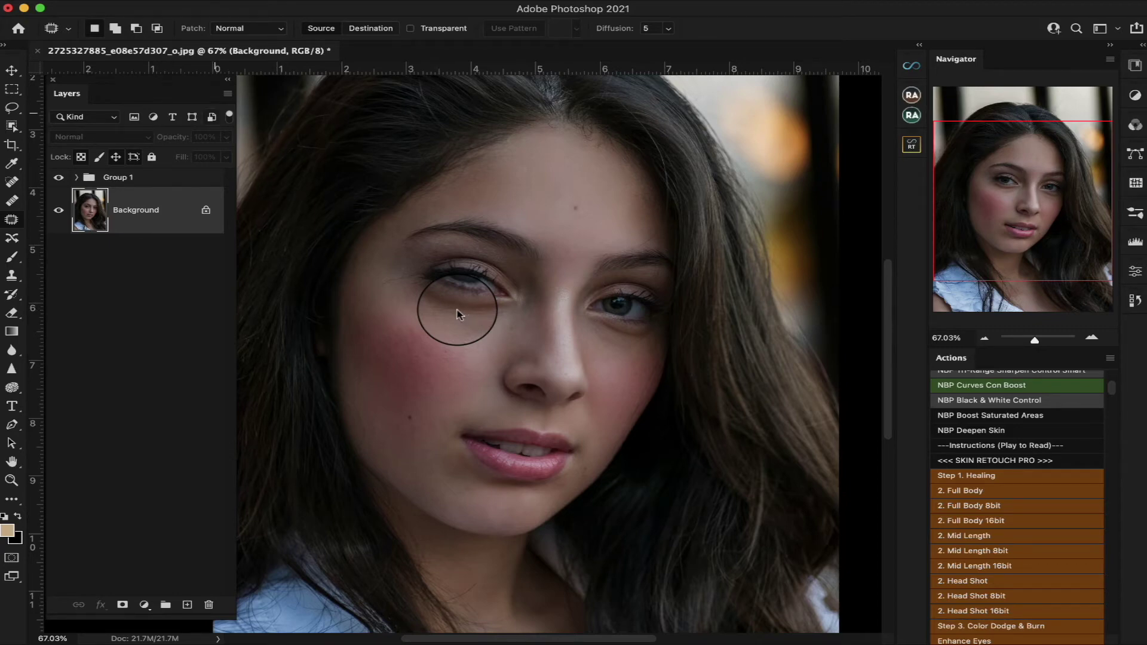
key("super+z")
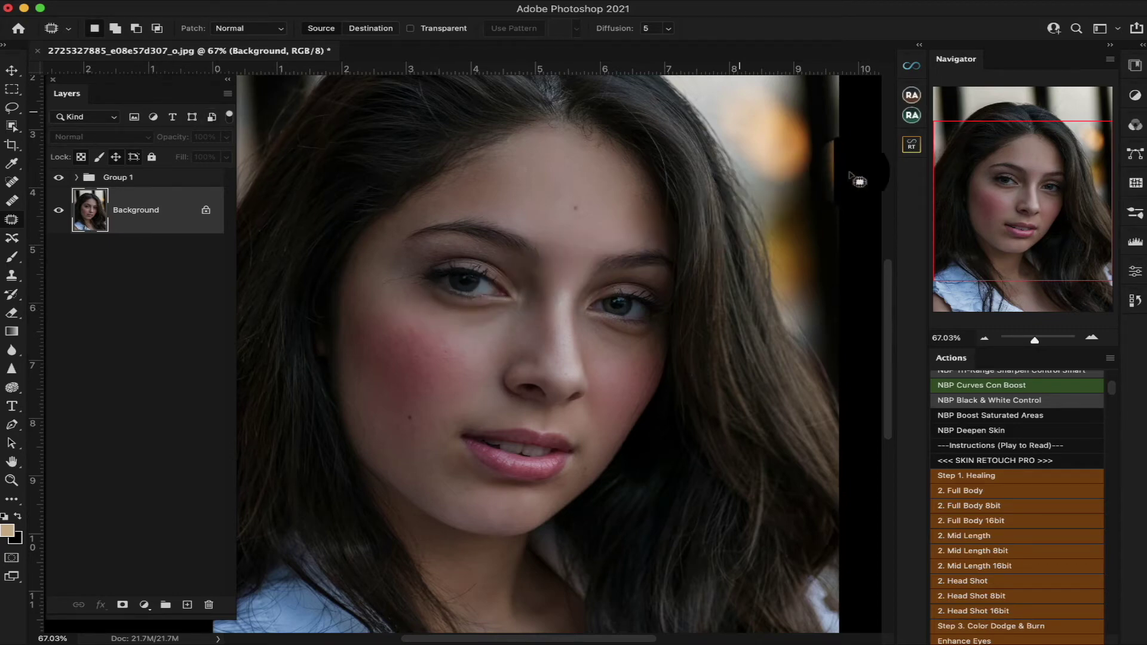
- Compare the Retouch functions of Infinite Retouch with the installed NBP, Skin Retouch Pro and Color Grade Pro actions
left_click(912, 145)
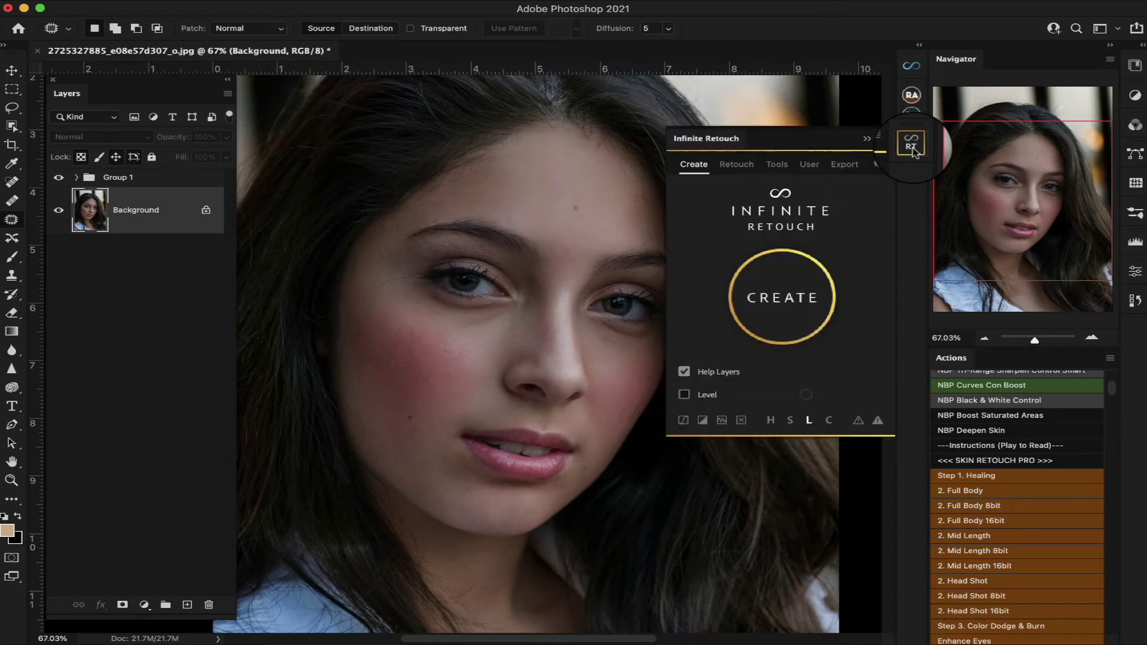
left_click(738, 167)
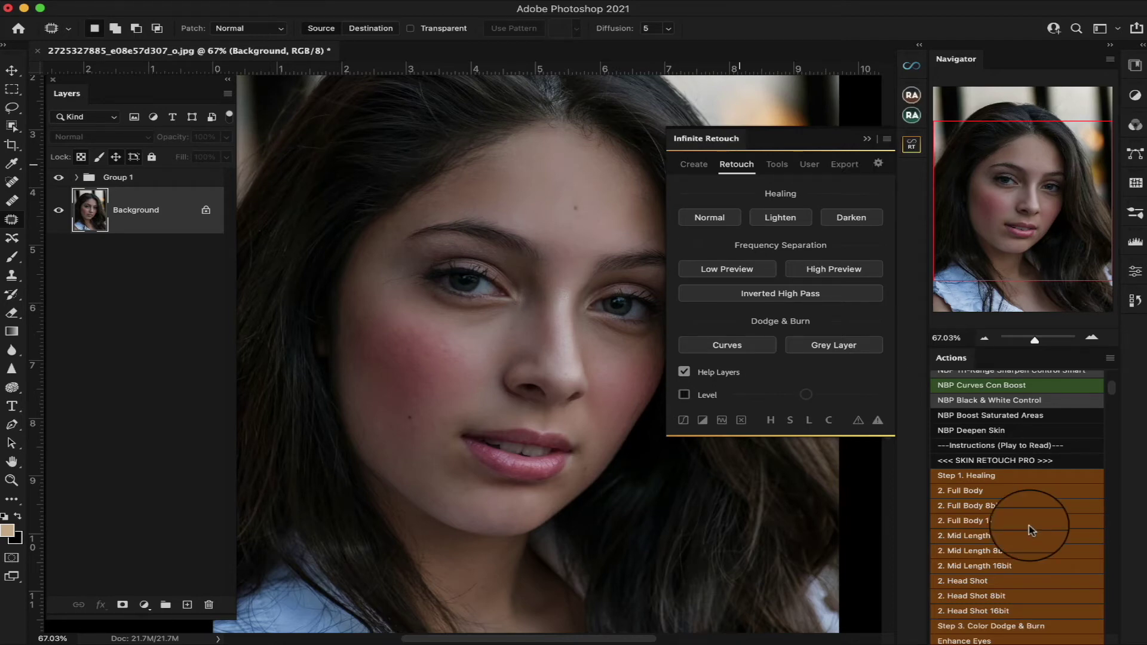
scroll(1030, 526, "down", 10)
scroll(1030, 530, "up", 15)
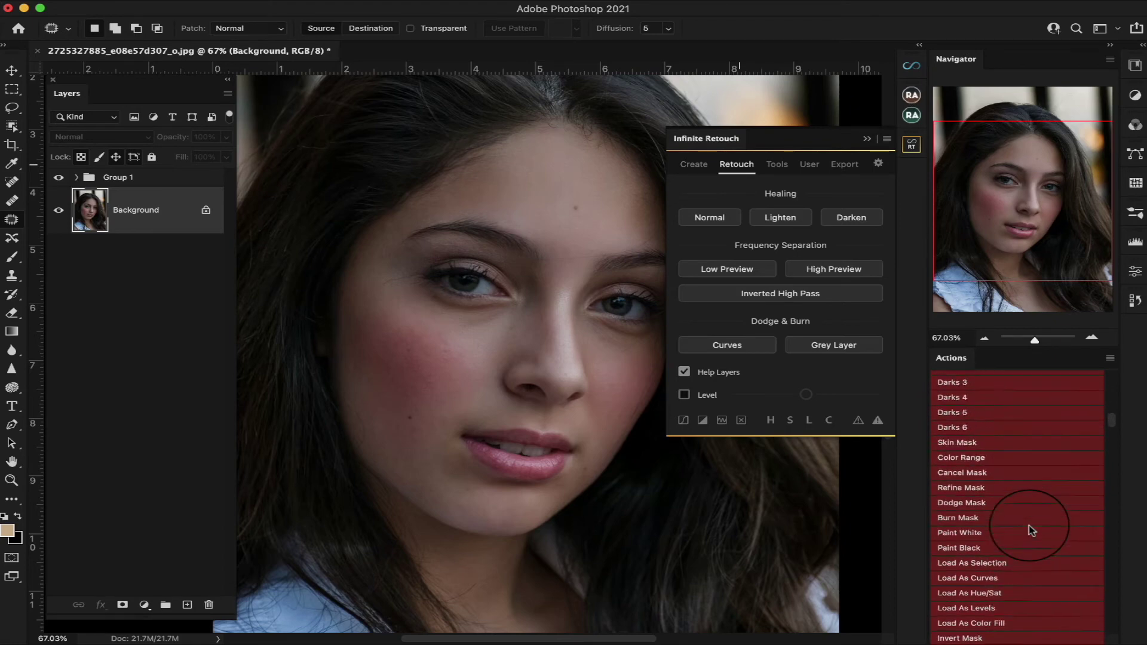
scroll(1030, 531, "up", 5)
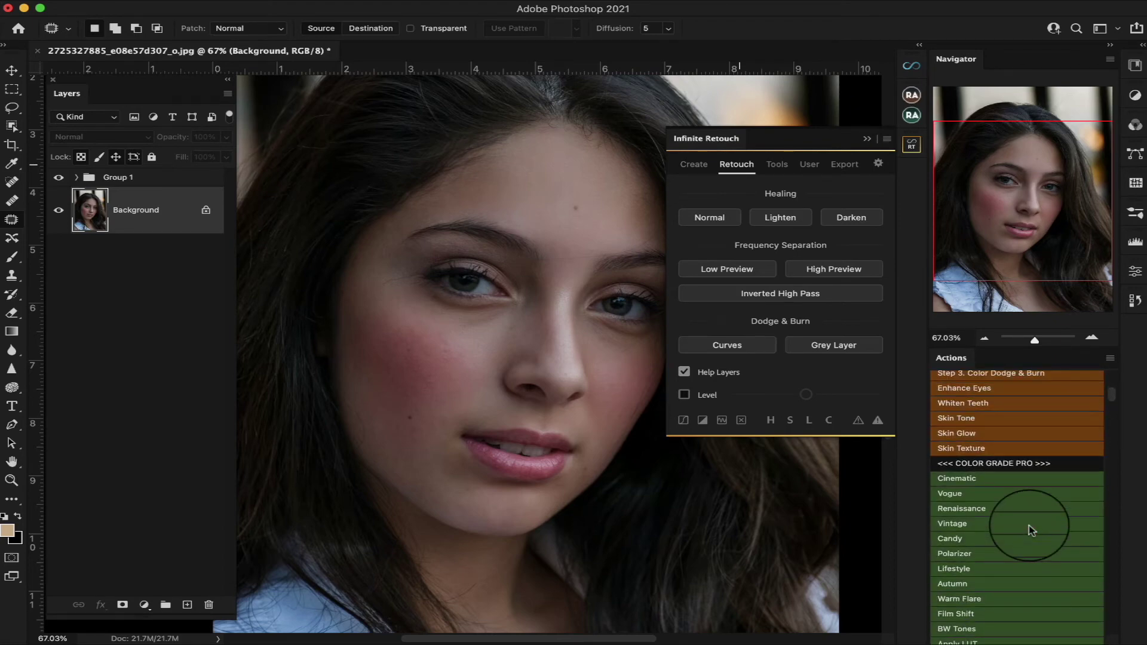
scroll(1029, 530, "up", 10)
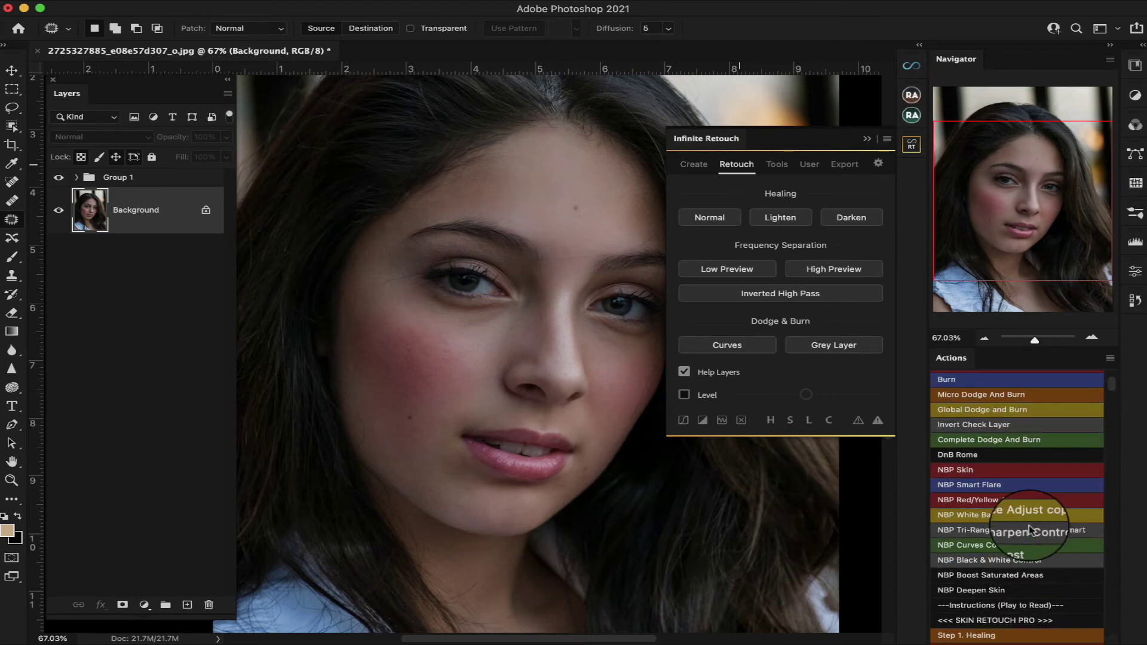
scroll(1029, 530, "down", 5)
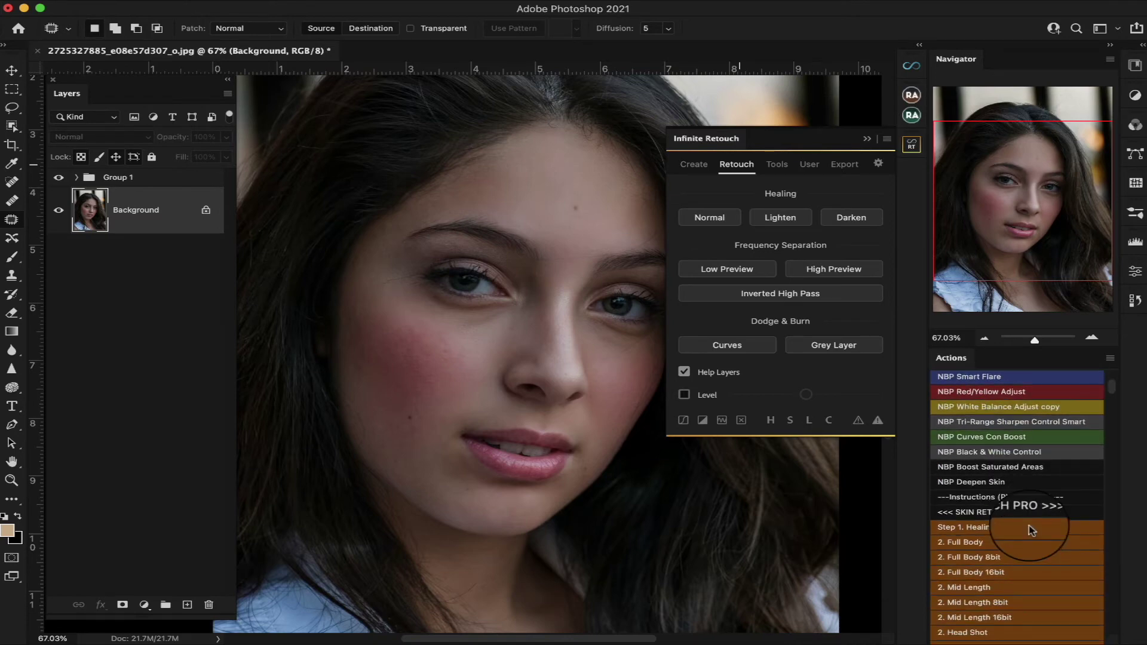
scroll(1030, 530, "down", 10)
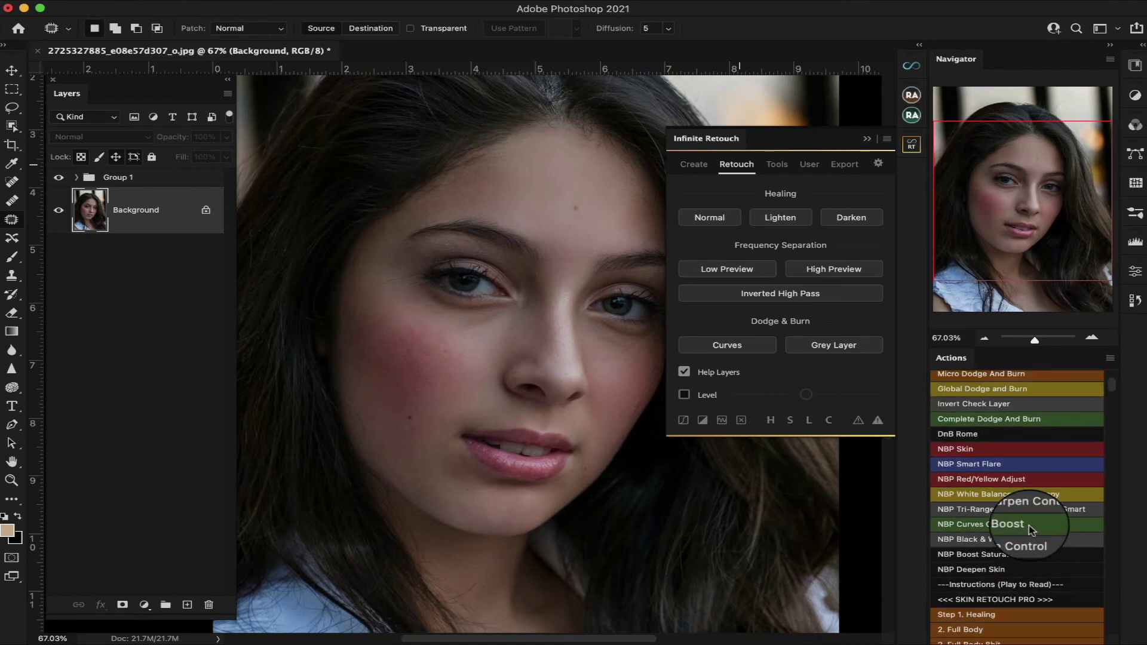
- Look through the Beauty Retouch Pro actions and compare them with the plugin's healing, frequency separation and dodge and burn functions
scroll(999, 408, "down", 5)
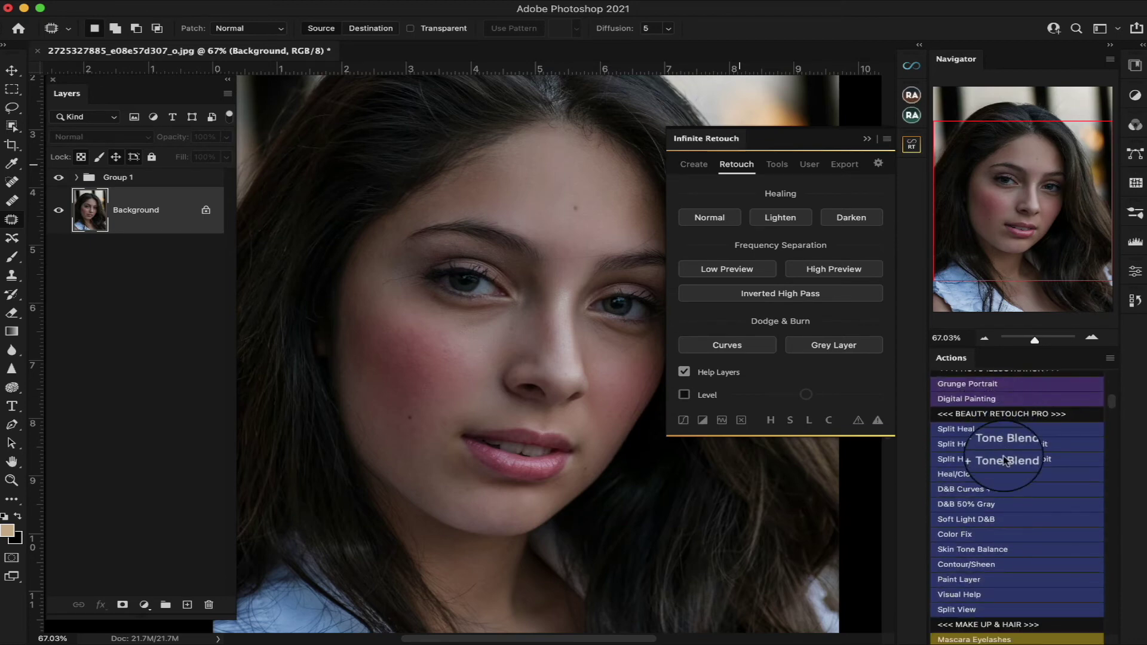
scroll(1004, 471, "down", 6)
scroll(1004, 472, "up", 7)
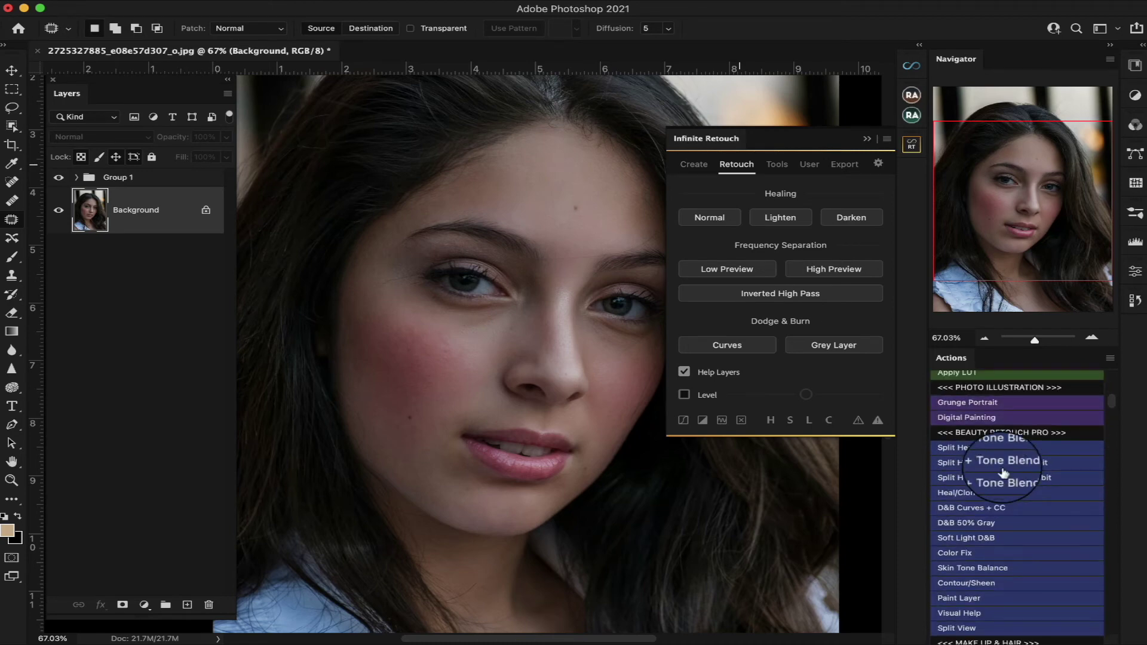
scroll(1016, 515, "down", 7)
scroll(1018, 514, "up", 7)
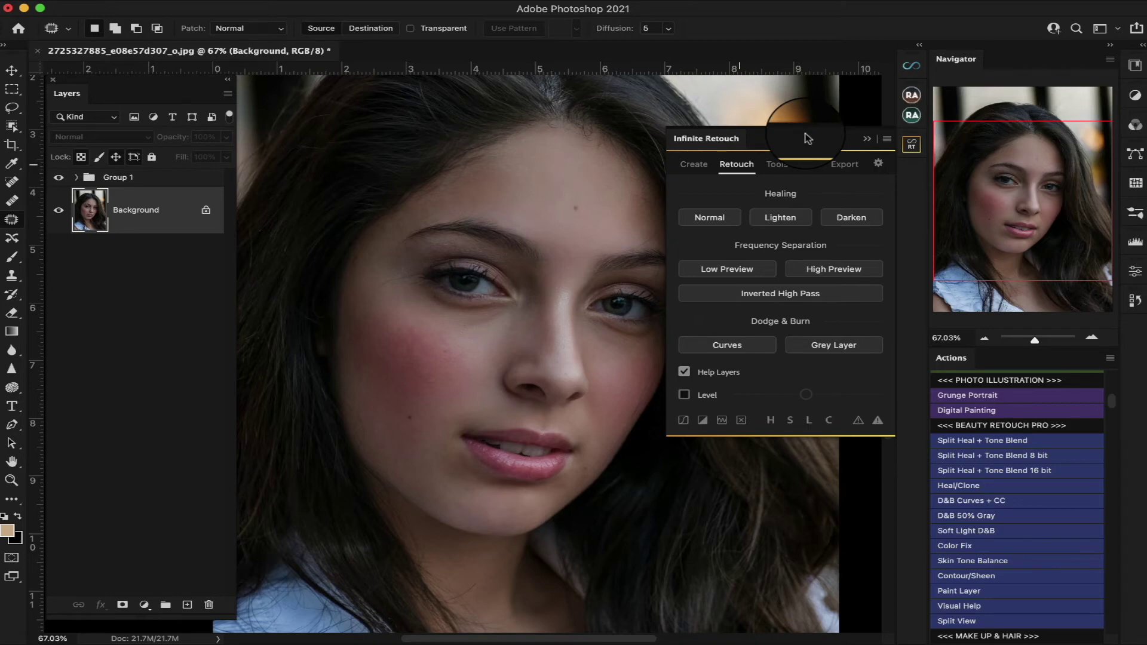
- Review the Tools and Retouch functions of Infinite Retouch, switching the Level option on and off again
left_click(778, 165)
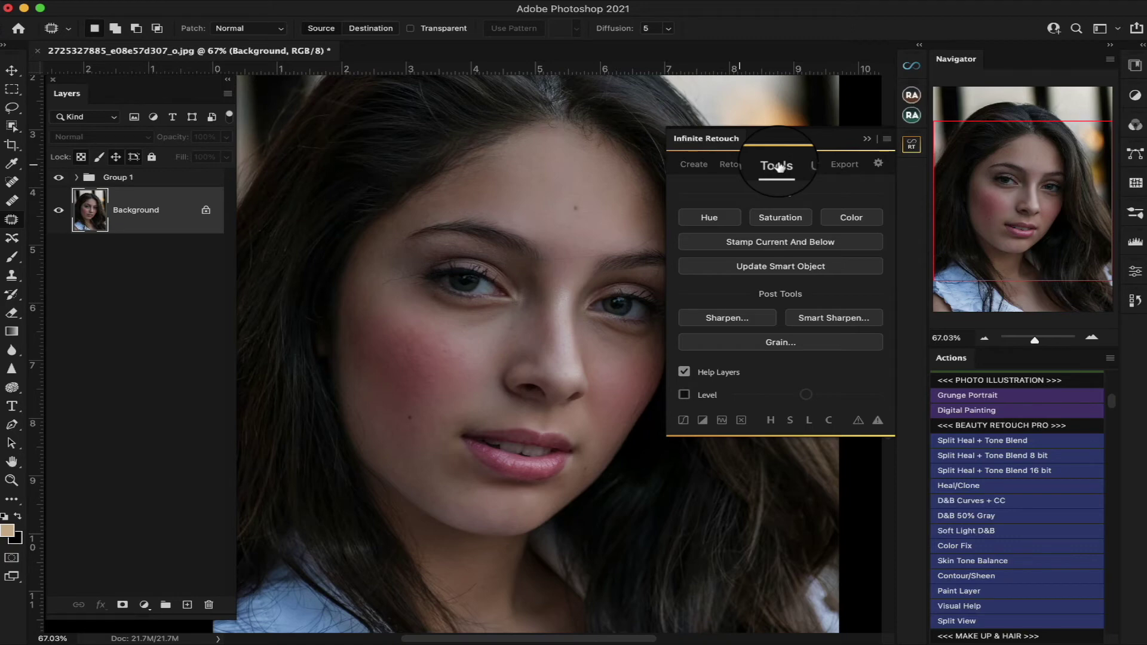
left_click(734, 167)
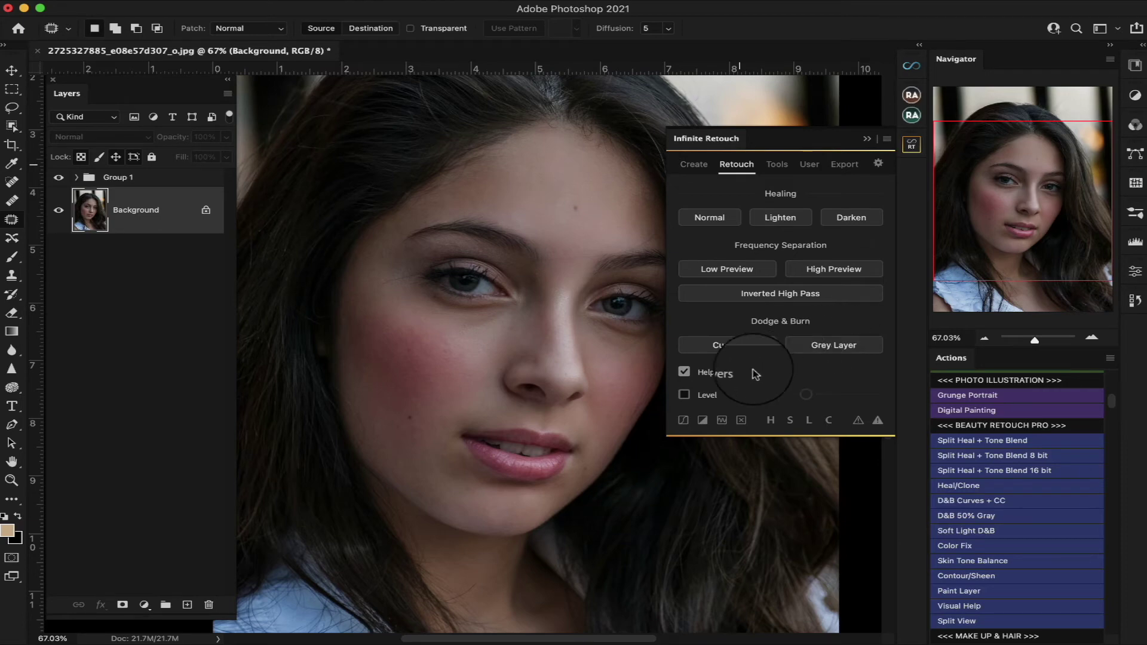
left_click(684, 395)
left_click(685, 399)
- Compare the plugin's Hue, Saturation and Color tools with the layers of the Color Correction group inside Group 1
left_click(775, 167)
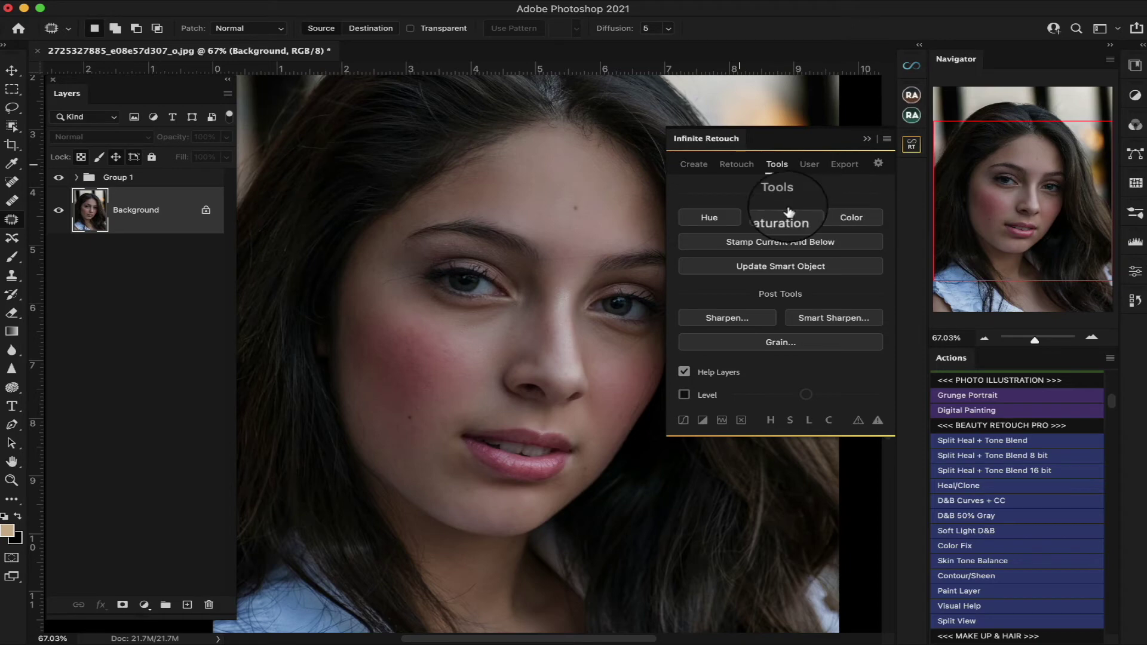
left_click(76, 177)
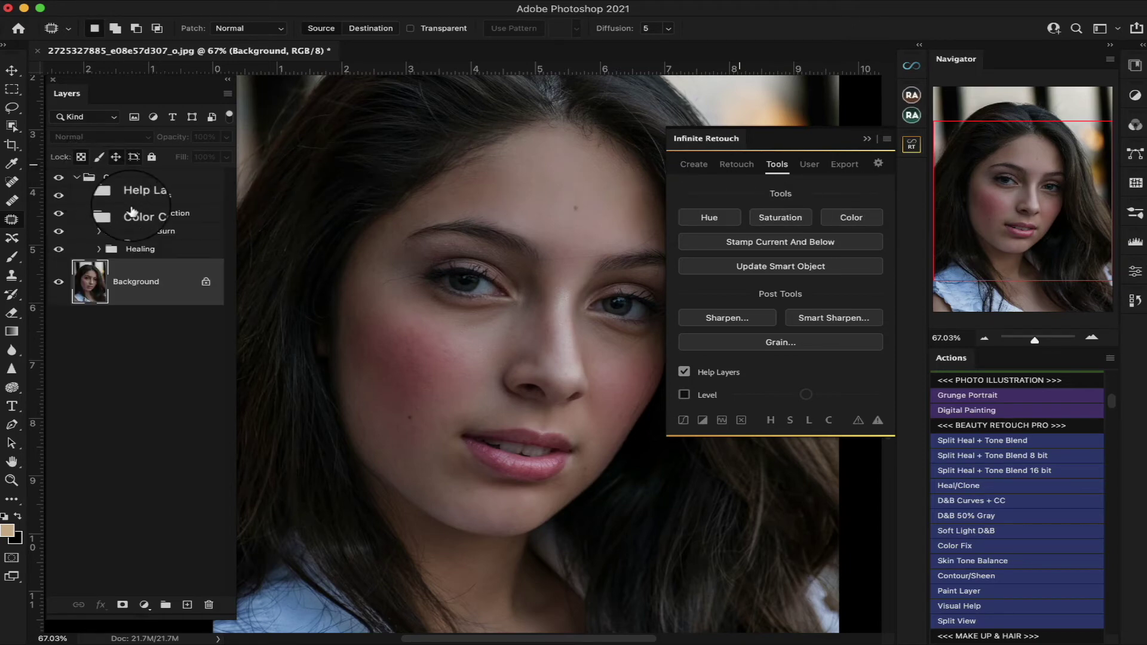
left_click(99, 215)
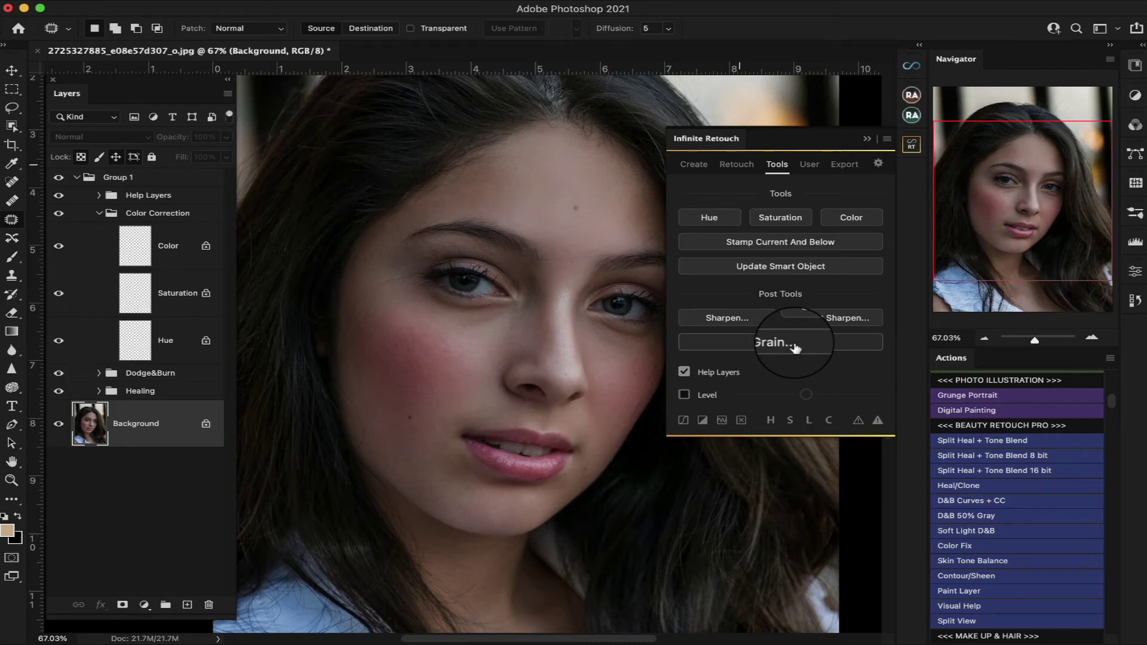
- Show the plugin's User functions, then look through the installed plugin folders in Adobe's CEP extensions folder in Finder
left_click(813, 167)
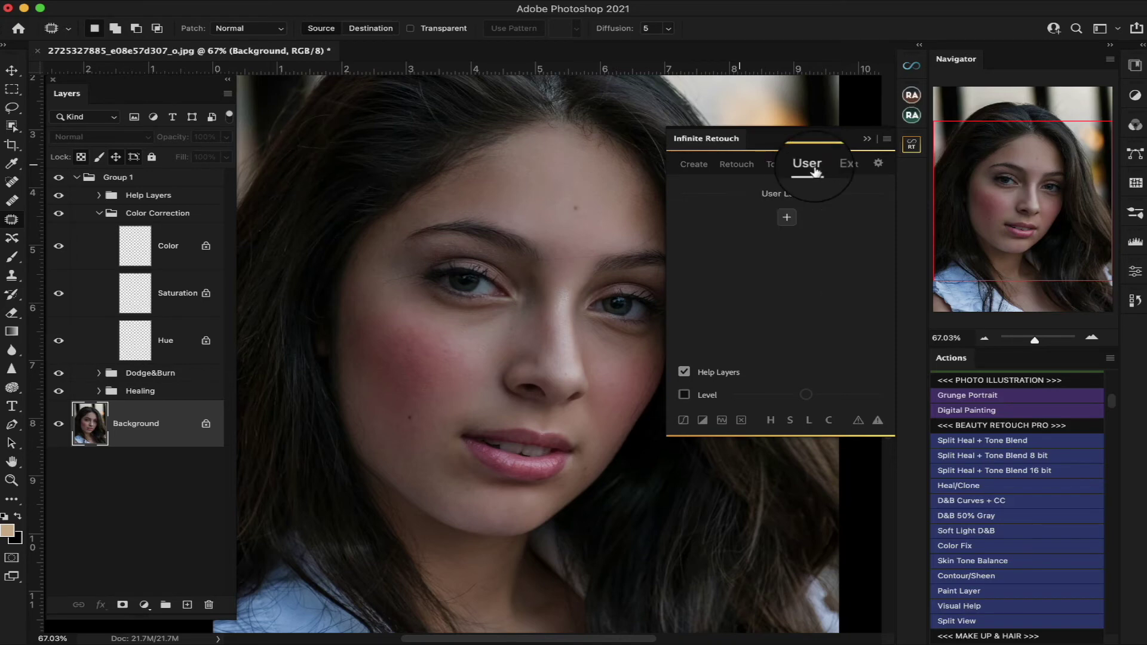
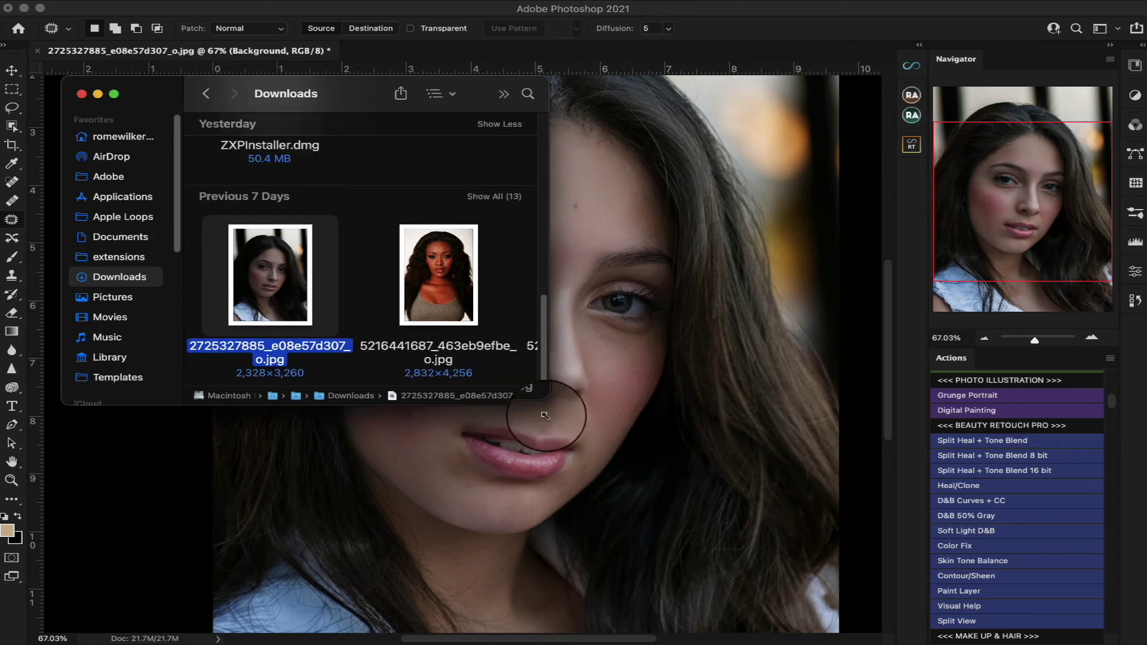
left_click(136, 258)
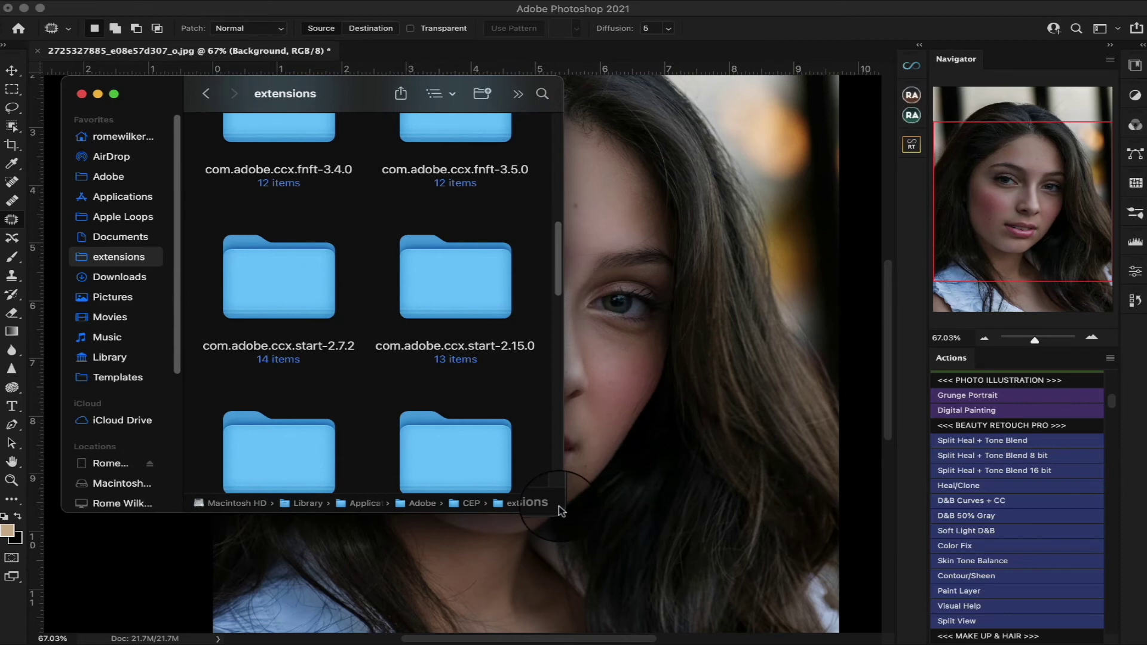
left_click_drag(561, 511, 871, 621)
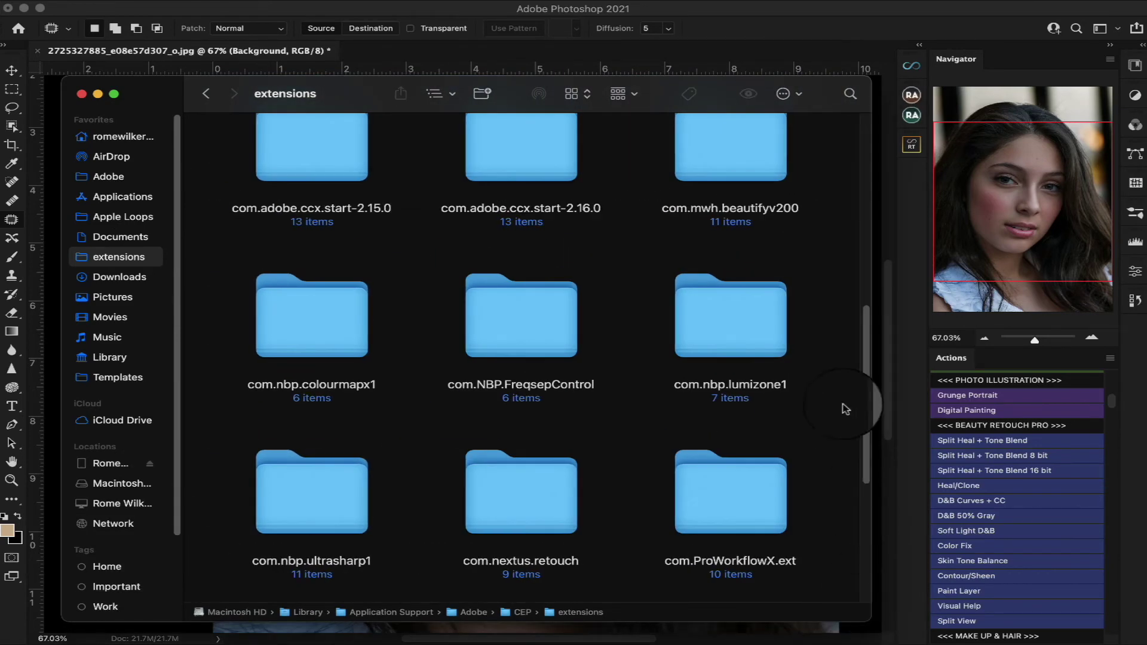
scroll(836, 332, "down", 5)
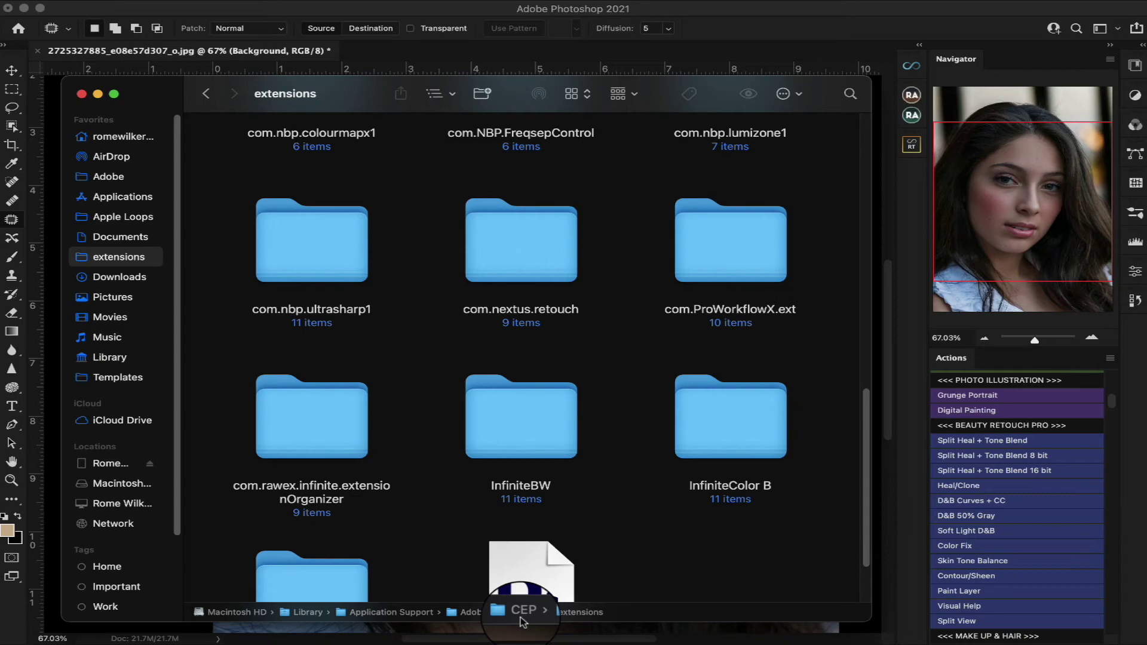
left_click(82, 94)
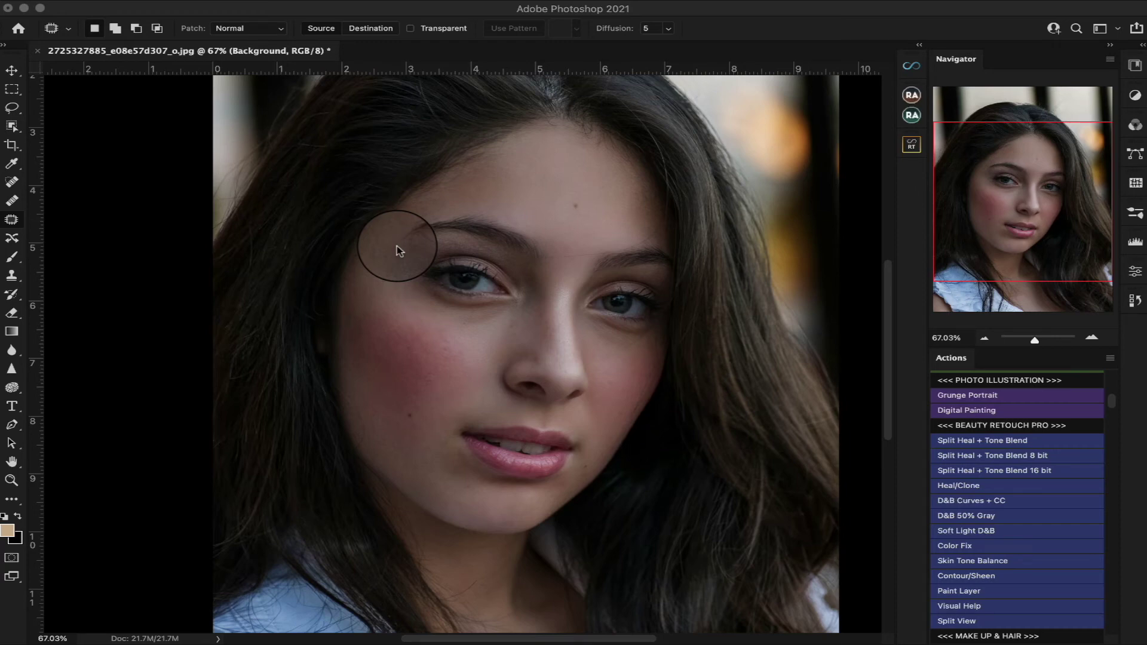
- Switch to the Infinite Tools store in Safari, add the Infinite Retouch plugin license to the shopping cart and close the cart
scroll(397, 245, "up", 3)
scroll(397, 246, "right", 2)
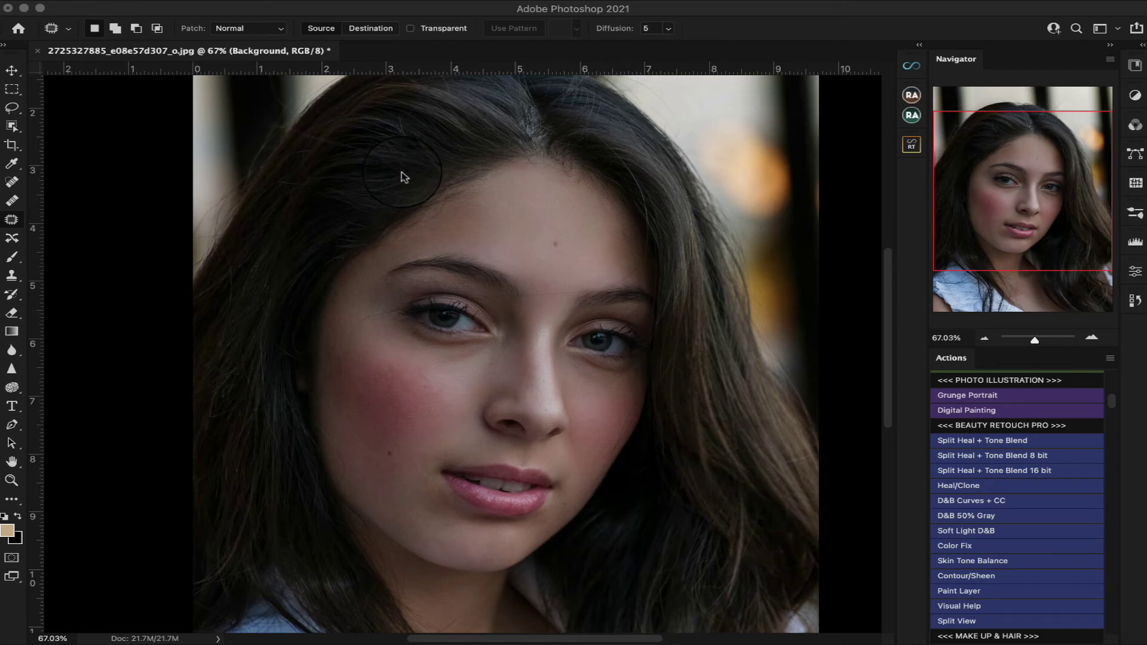
left_click(34, 219)
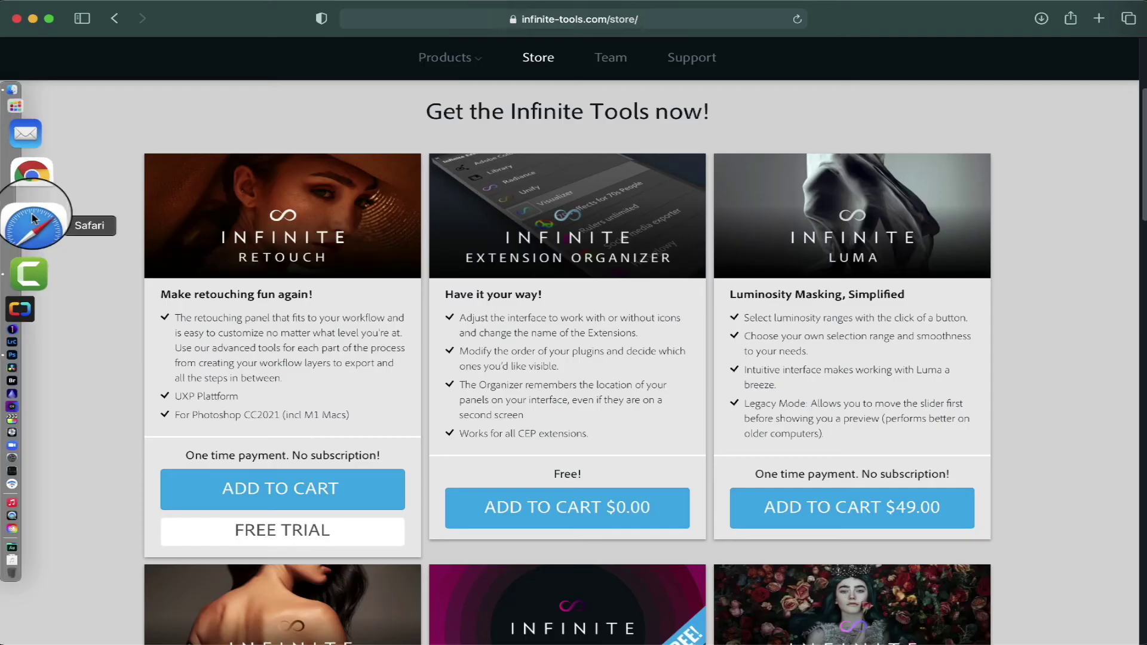
scroll(42, 239, "down", 3)
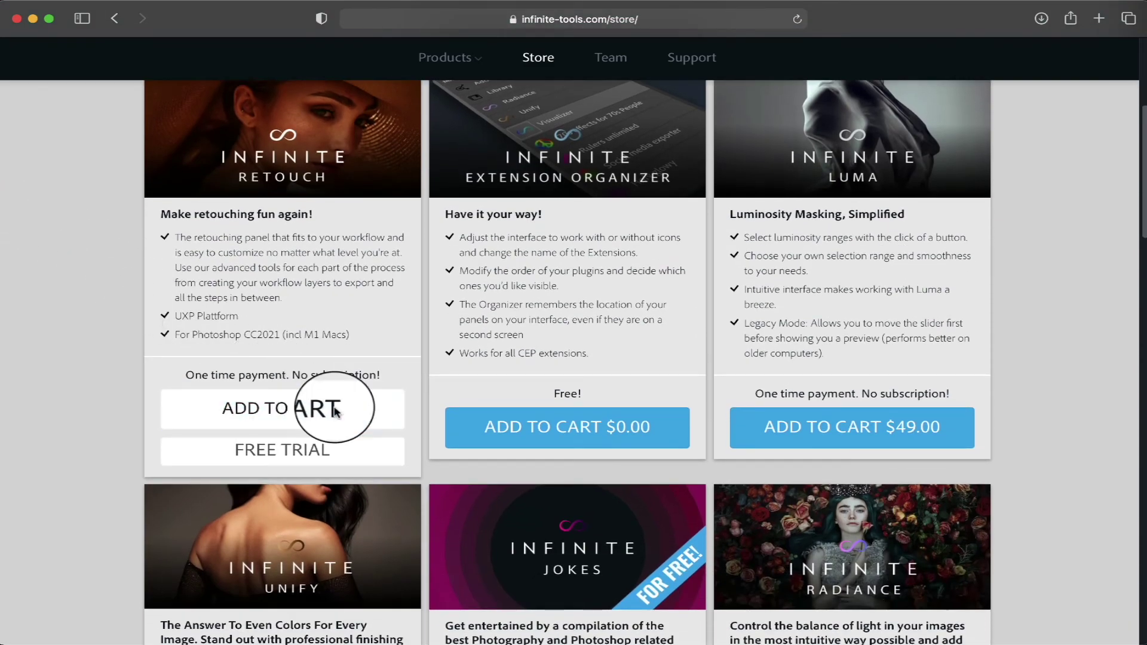
left_click(334, 412)
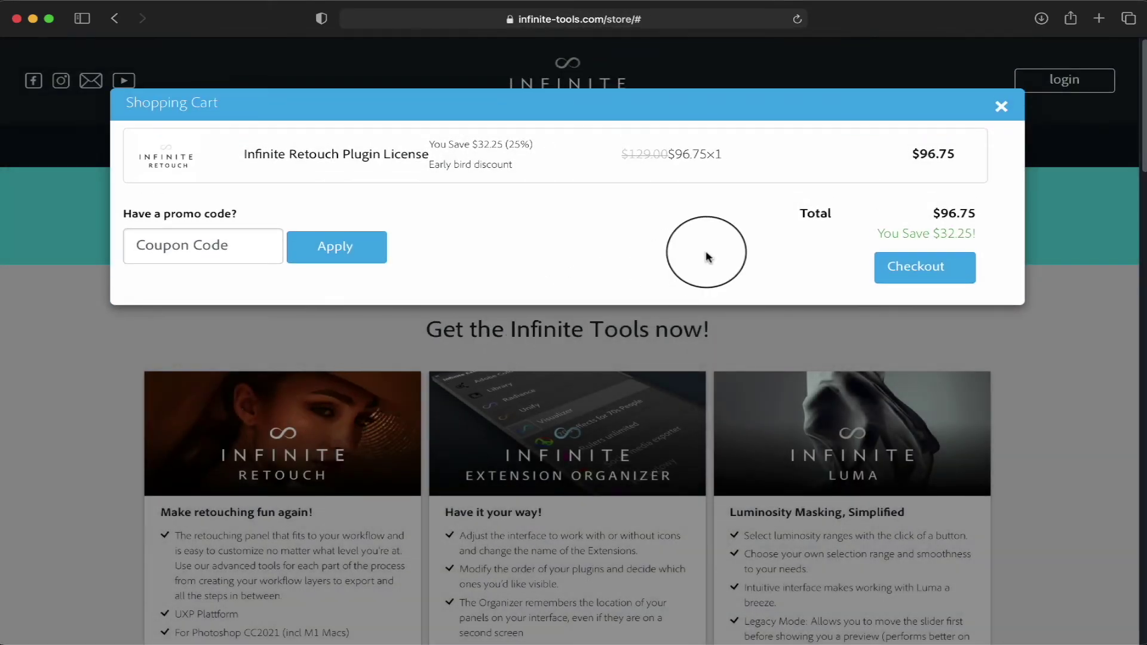
mouse_move(931, 164)
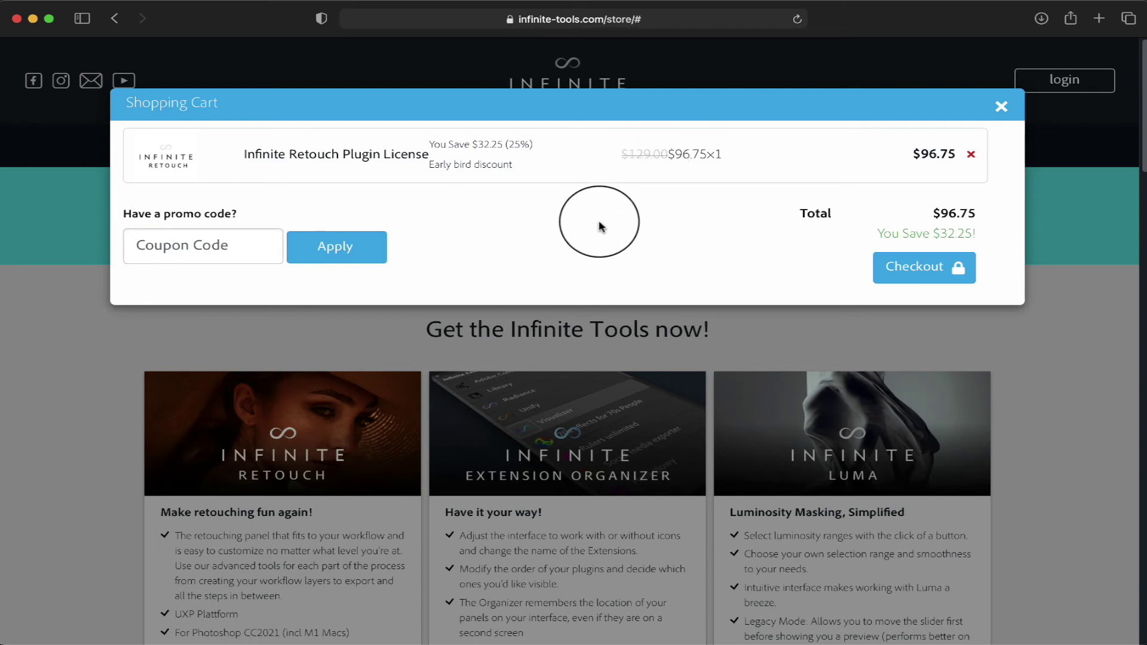
left_click(1001, 111)
- Look through the discount offer and the other plugins listed on the Infinite Tools store page
scroll(1074, 233, "down", 3)
scroll(1074, 233, "up", 2)
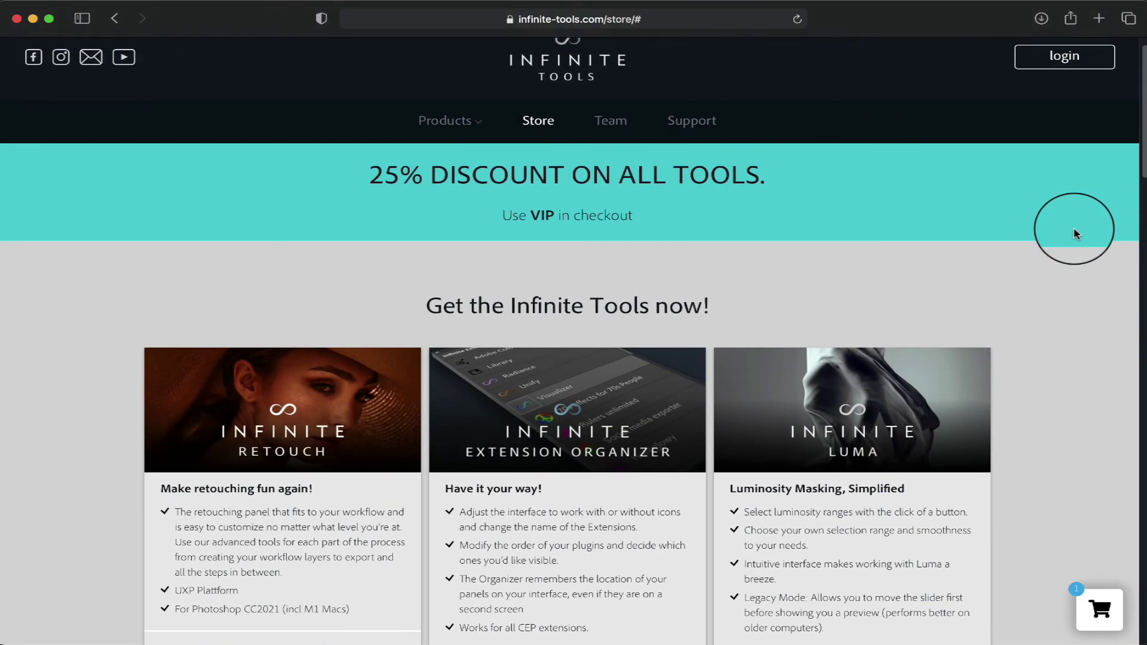
scroll(64, 201, "down", 5)
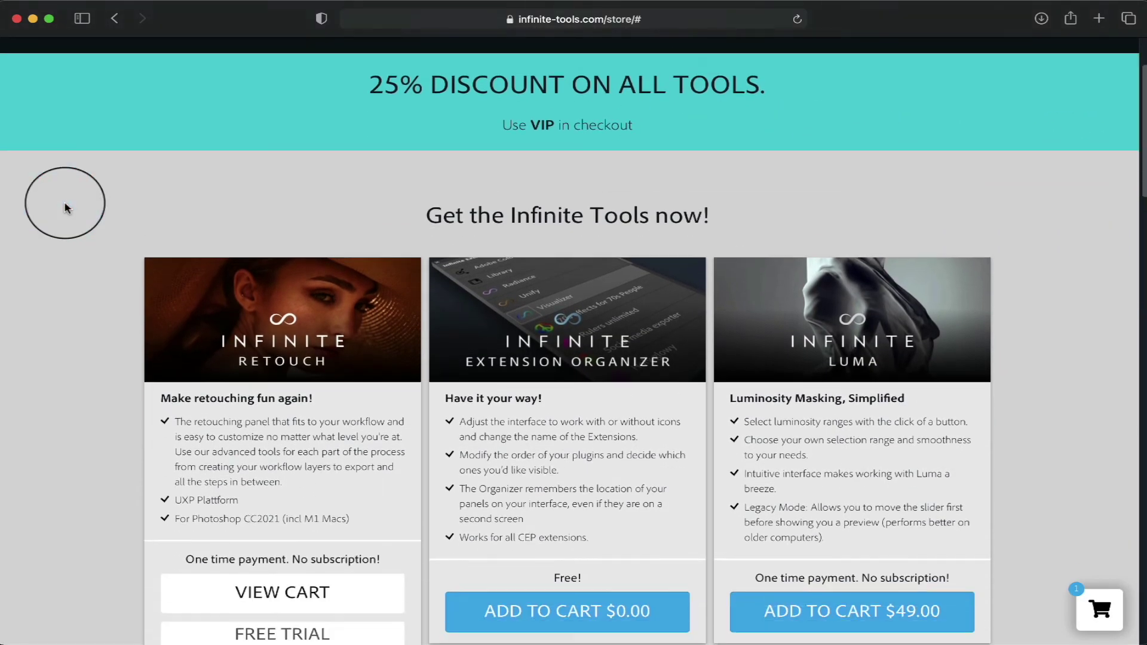
scroll(66, 206, "down", 8)
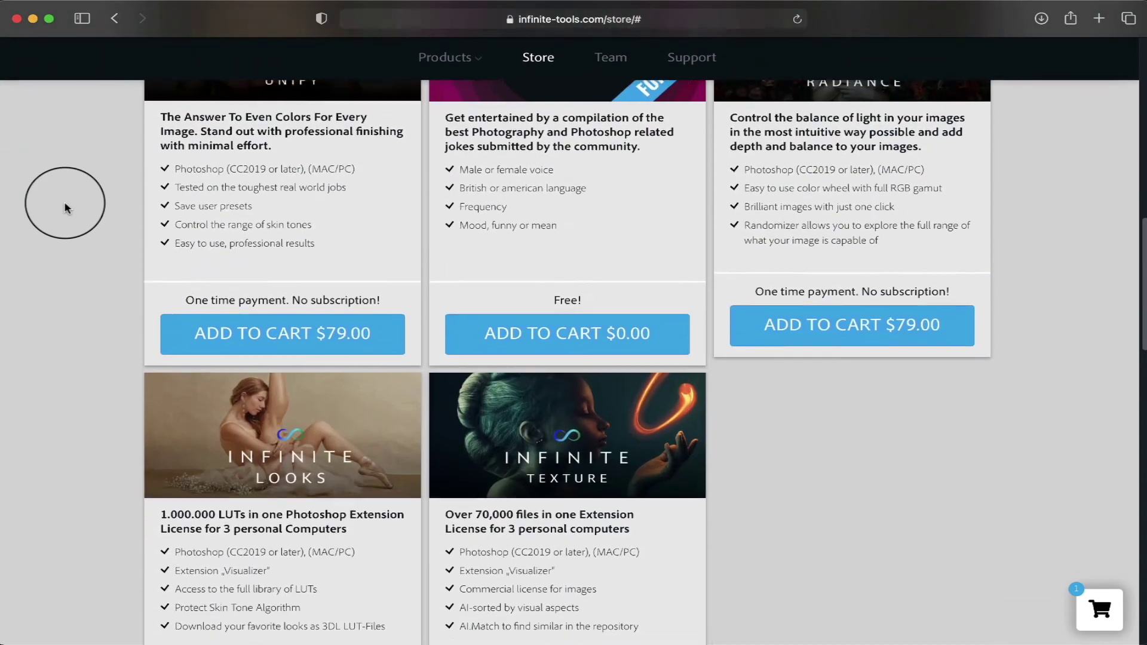
scroll(66, 208, "up", 7)
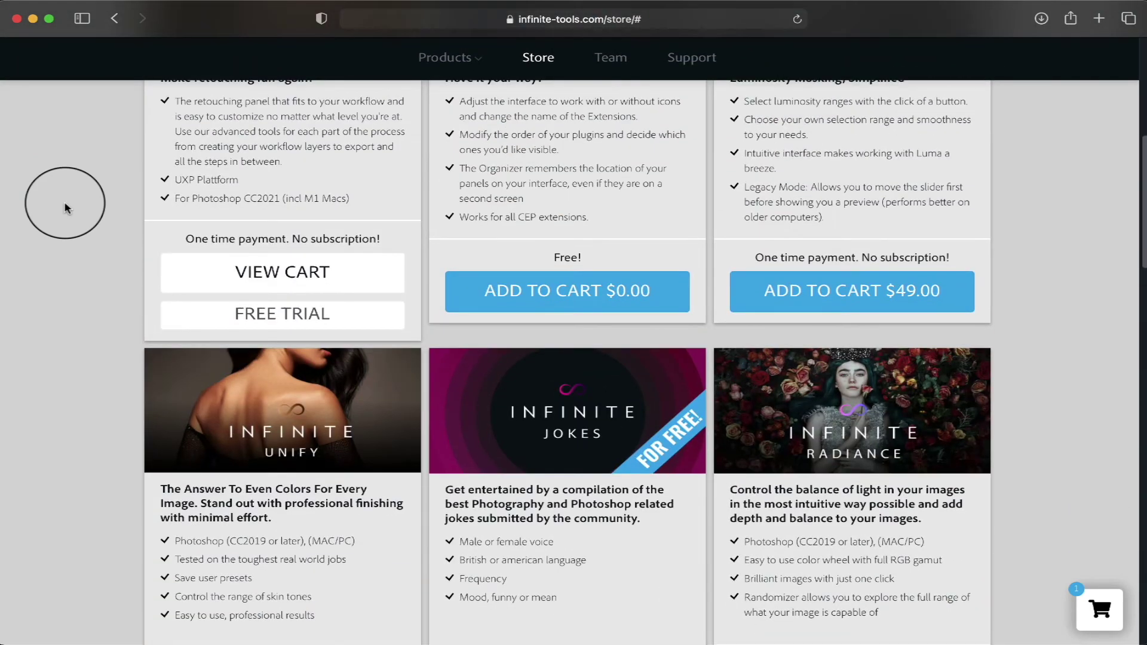
scroll(66, 208, "up", 5)
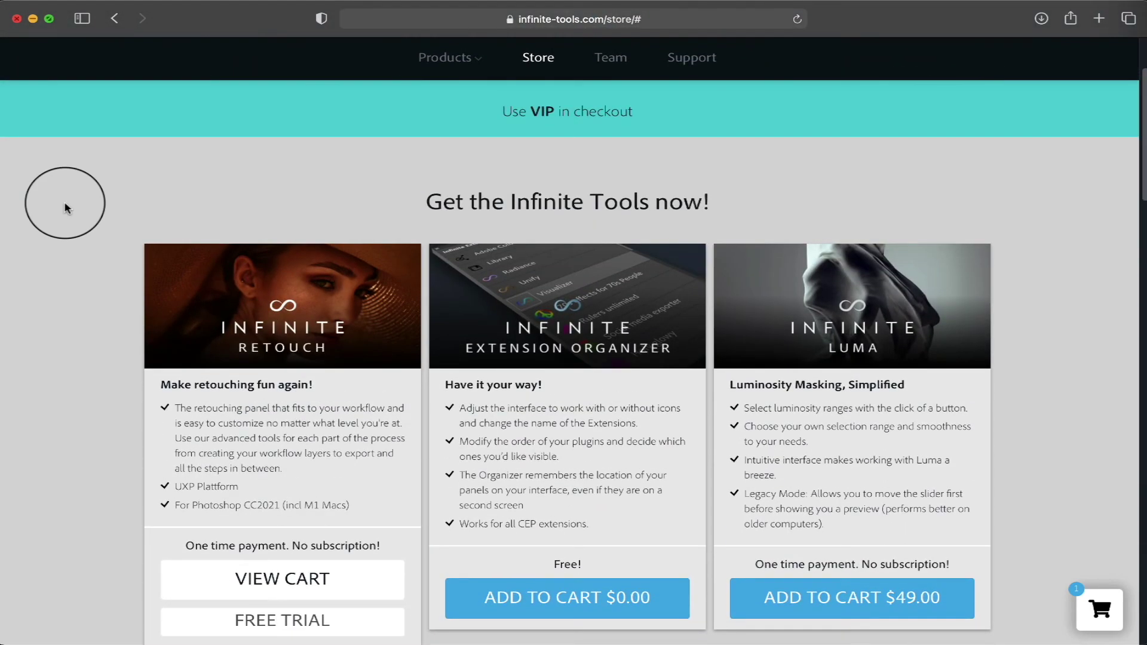
mouse_move(35, 224)
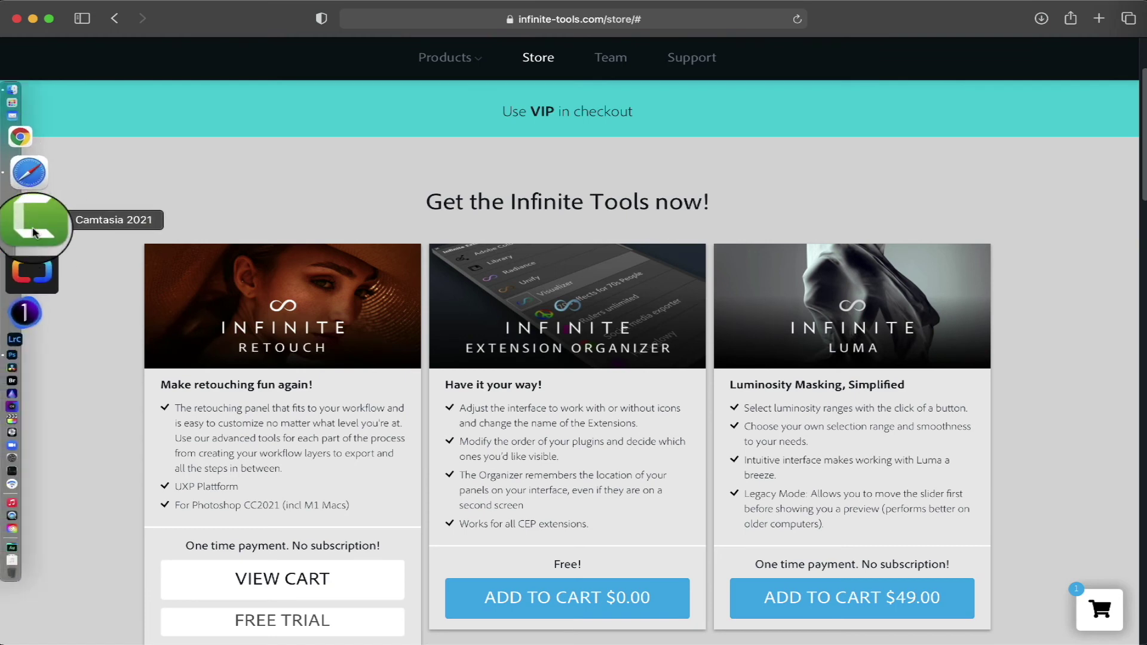
- Switch back to Photoshop and start the Imagenomic Portraiture 3 filter on the portrait's Background layer
left_click(34, 278)
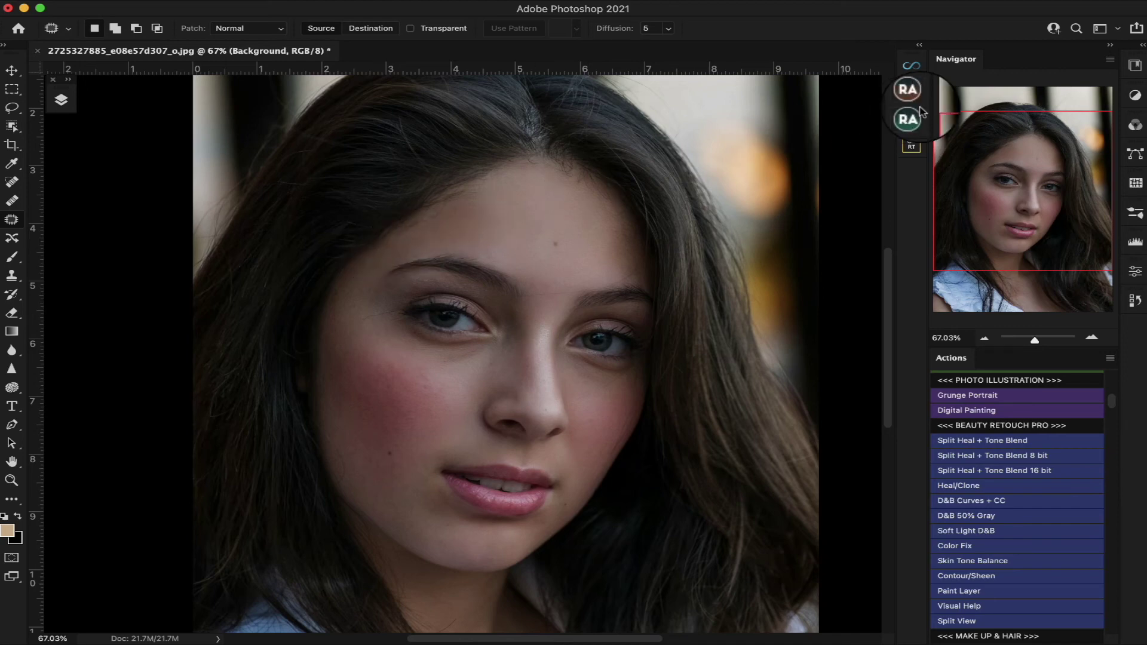
scroll(452, 322, "down", 3)
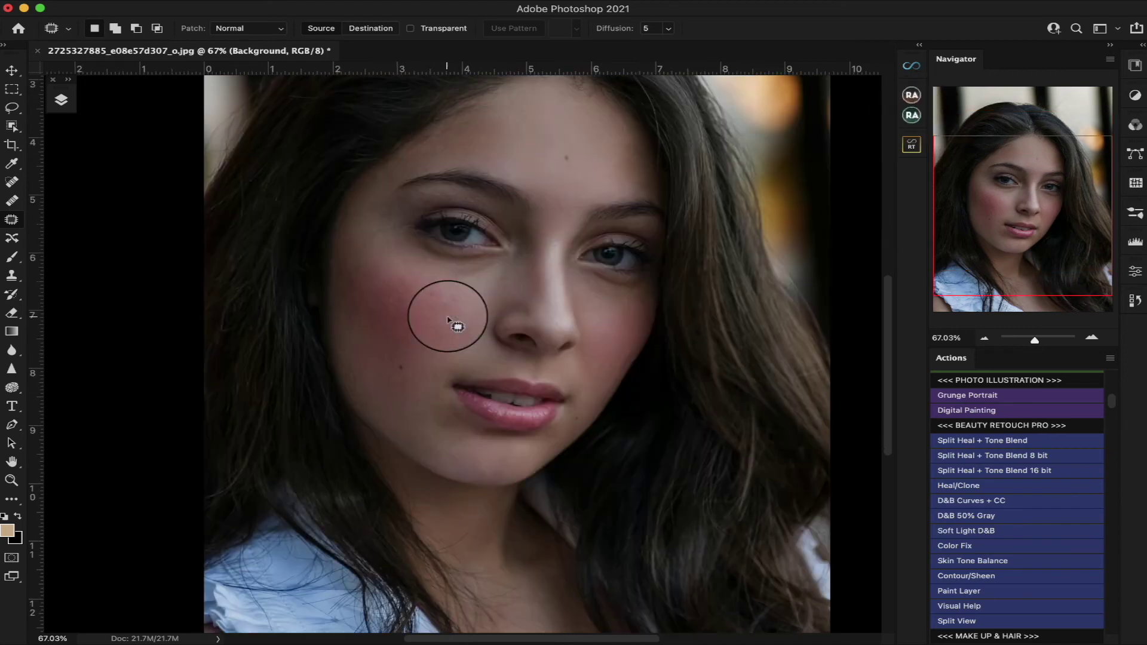
scroll(452, 322, "up", 2)
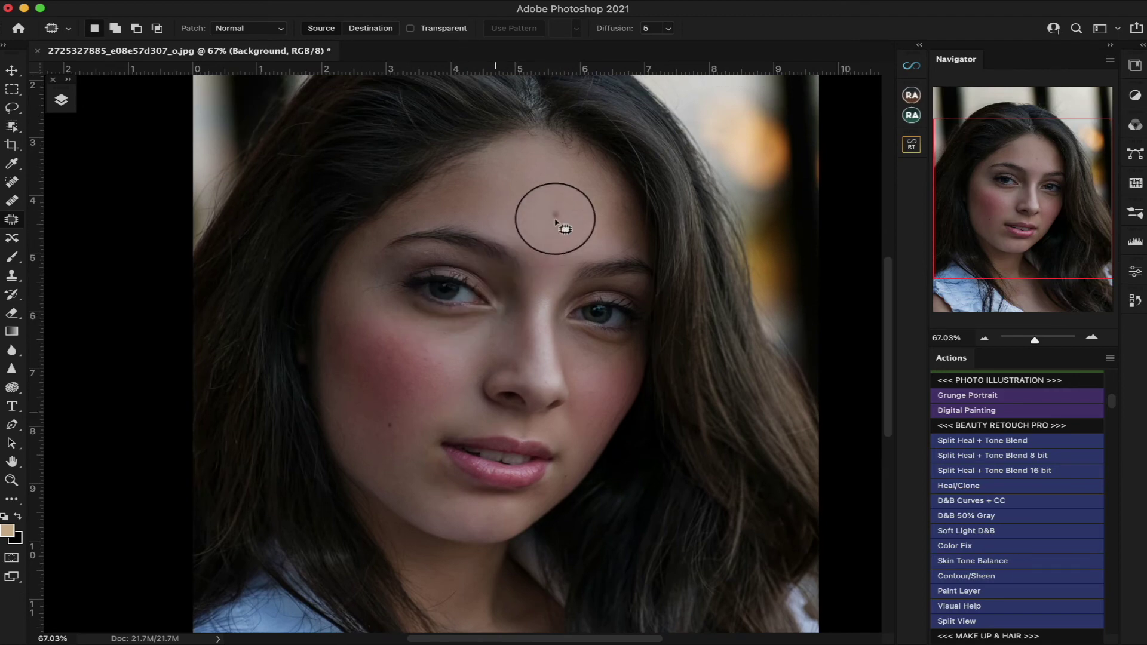
left_click(372, 8)
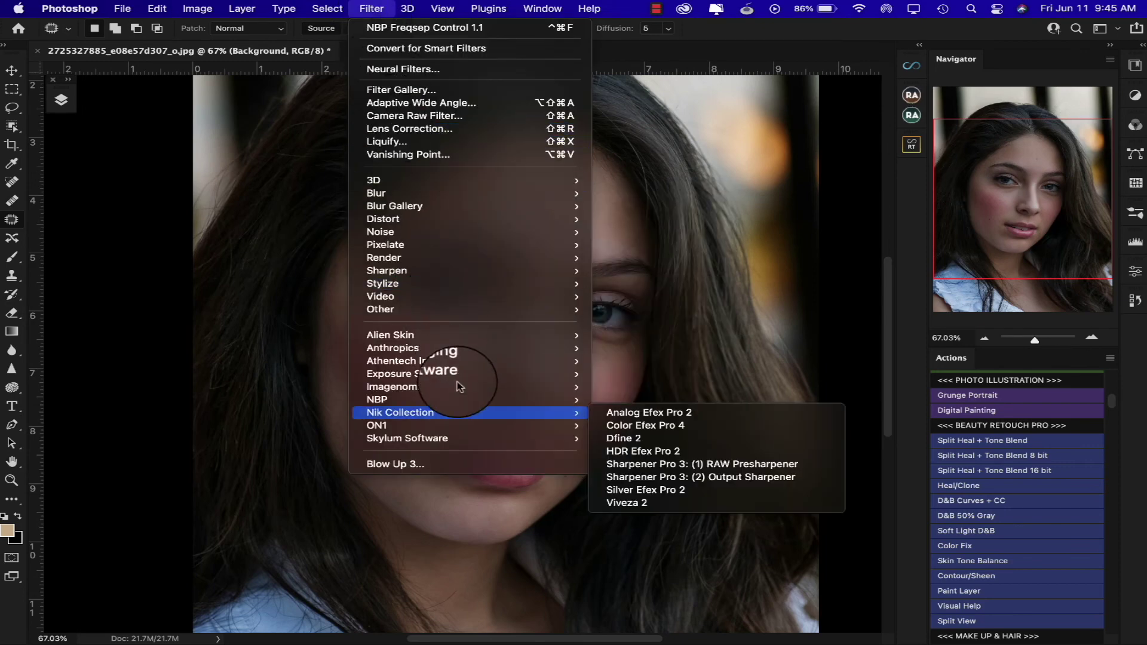
mouse_move(460, 390)
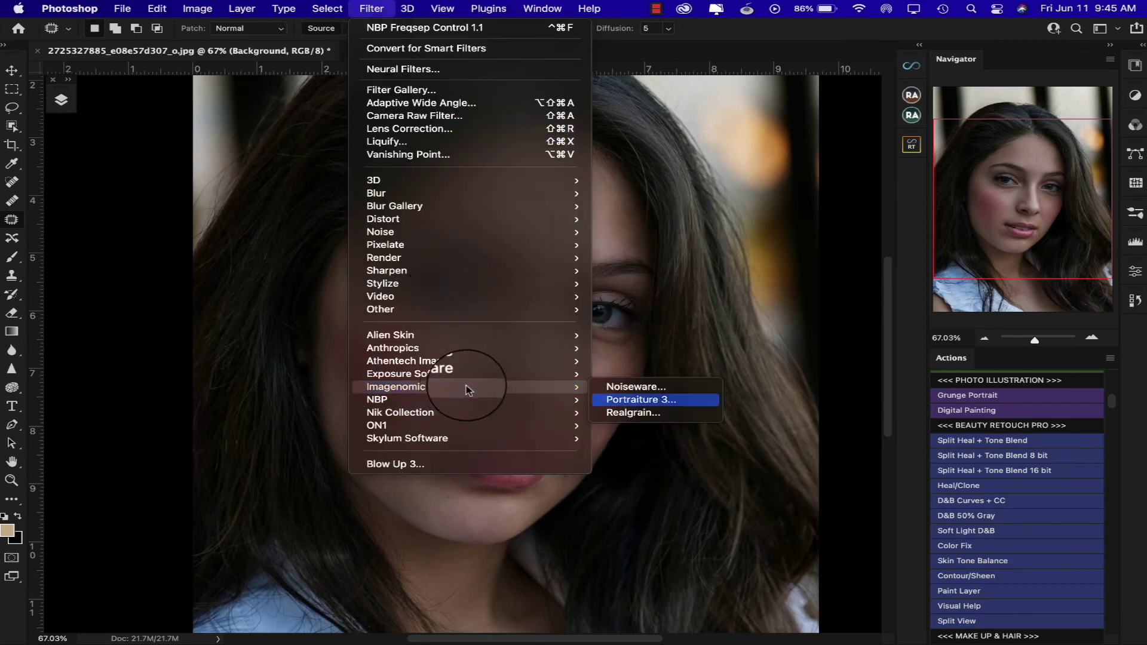
left_click(688, 399)
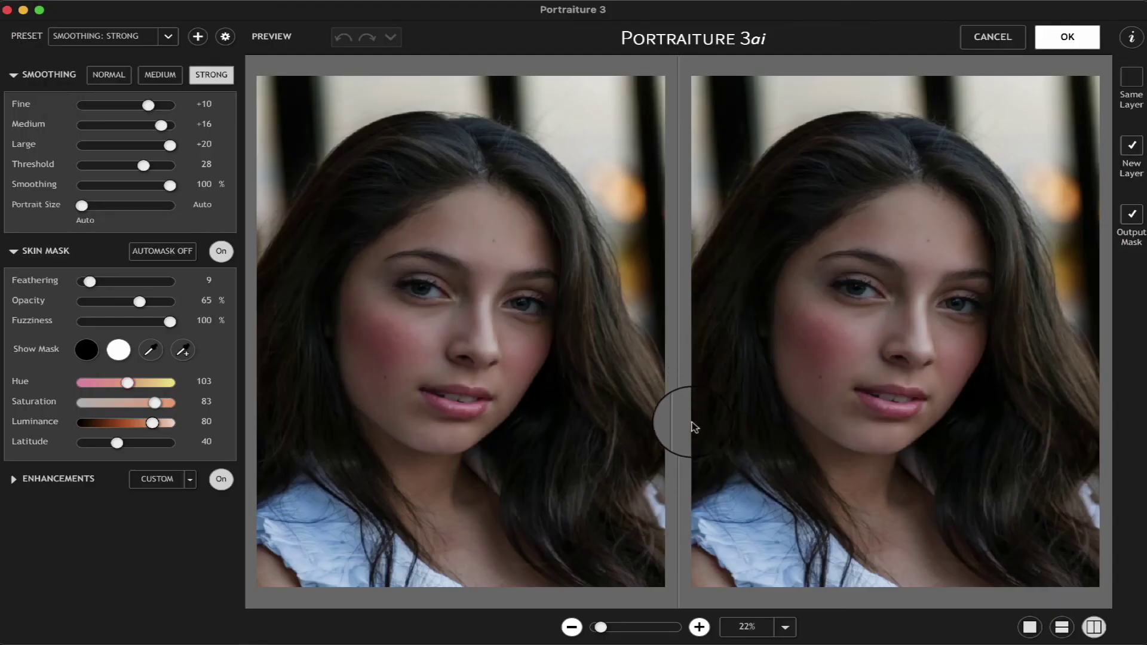
- Sample the cheek's skin tone for the skin mask, extend it with more face tones, and apply Portraiture's strong smoothing on a new layer
left_click(700, 626)
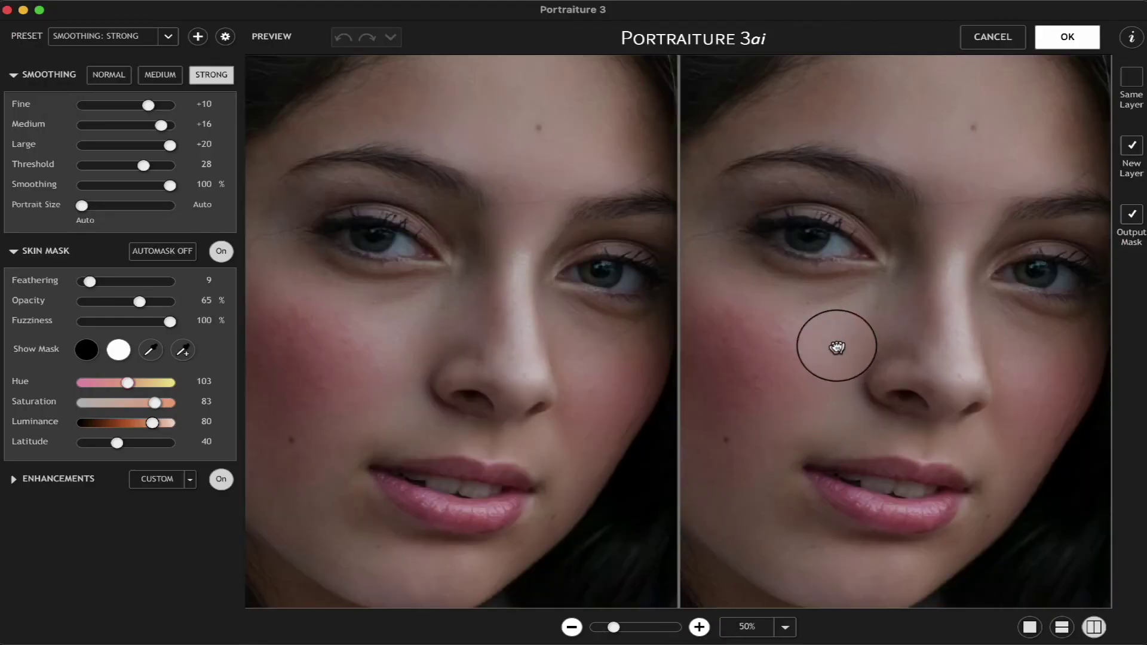
left_click_drag(837, 347, 911, 333)
left_click_drag(614, 628, 630, 627)
left_click_drag(956, 276, 1012, 191)
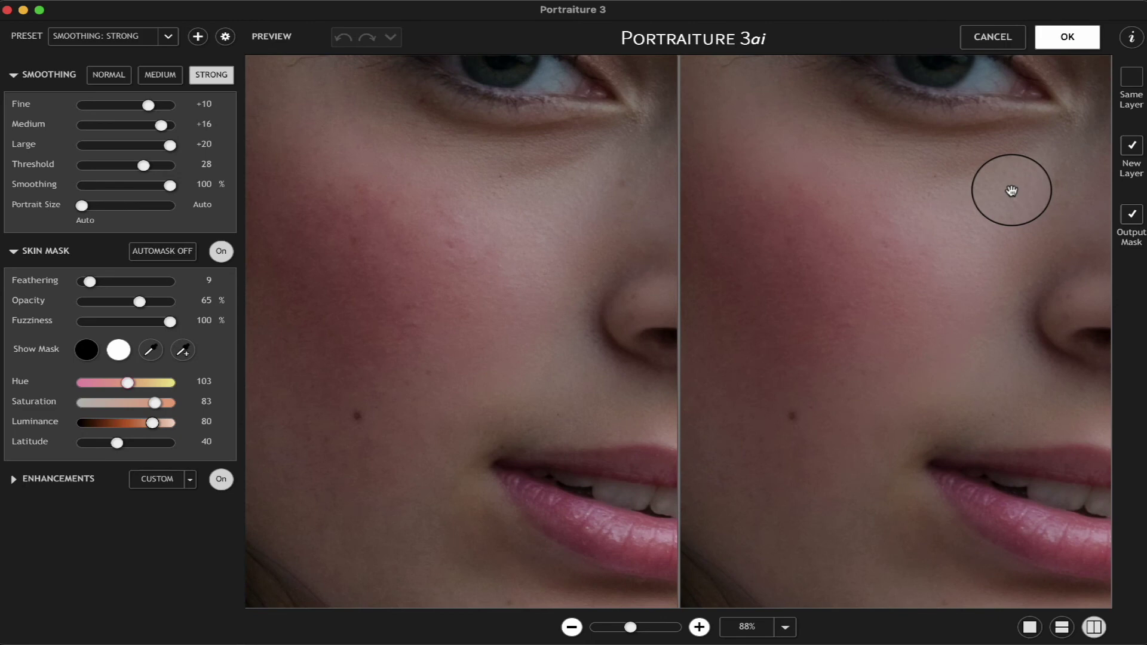
left_click(150, 350)
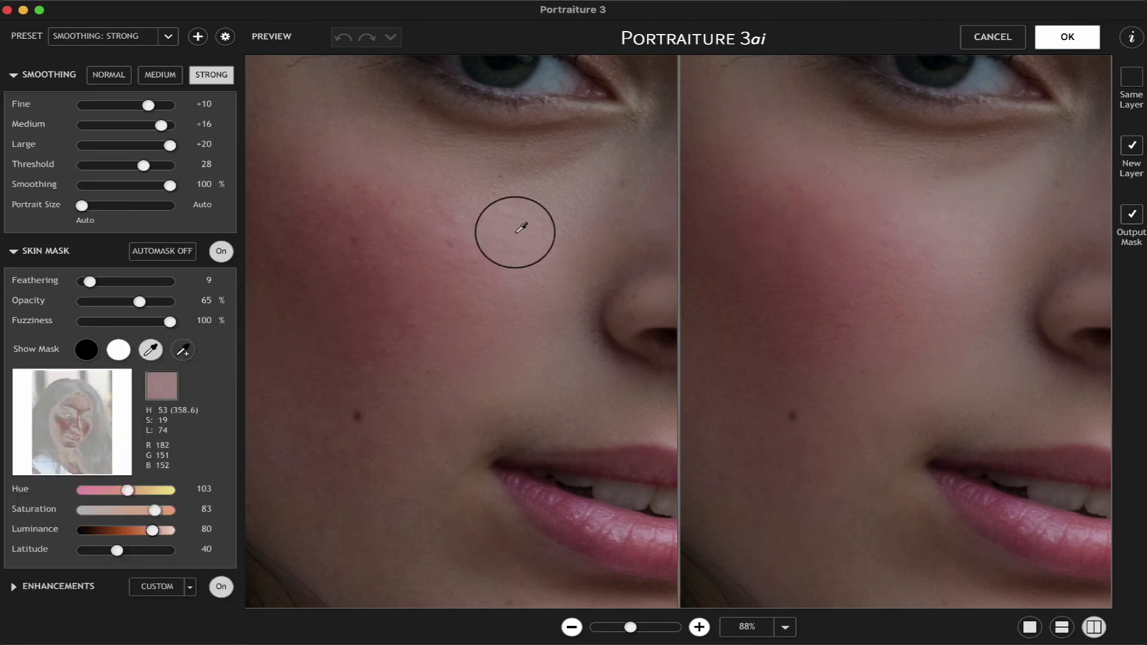
left_click(523, 227)
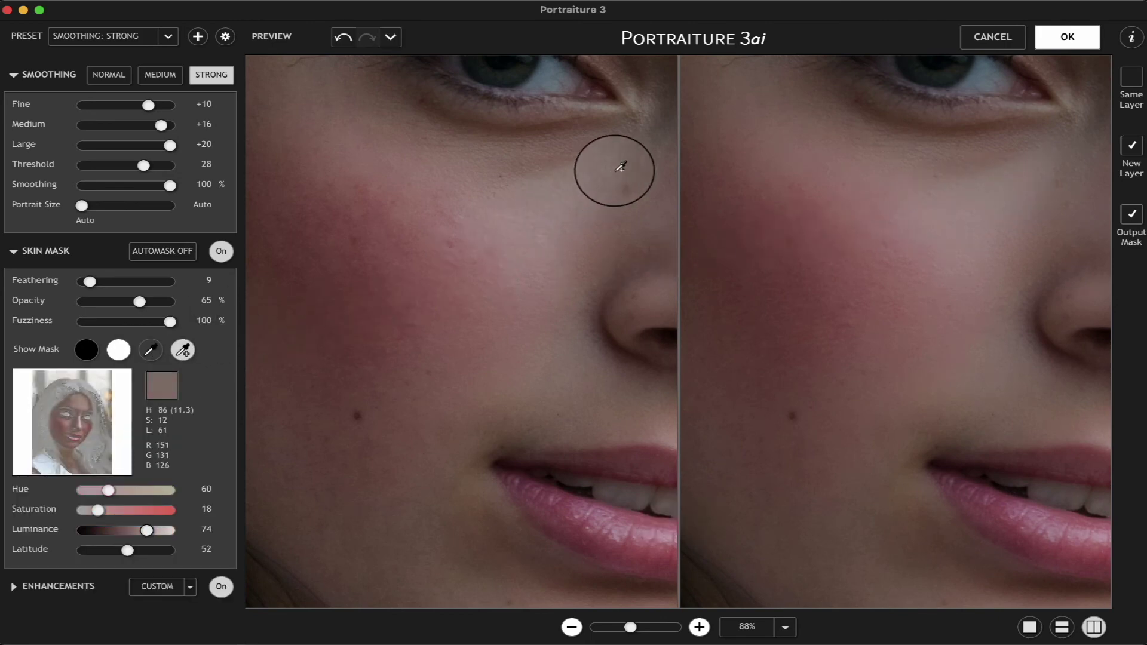
scroll(621, 167, "up", 5)
scroll(617, 164, "right", 5)
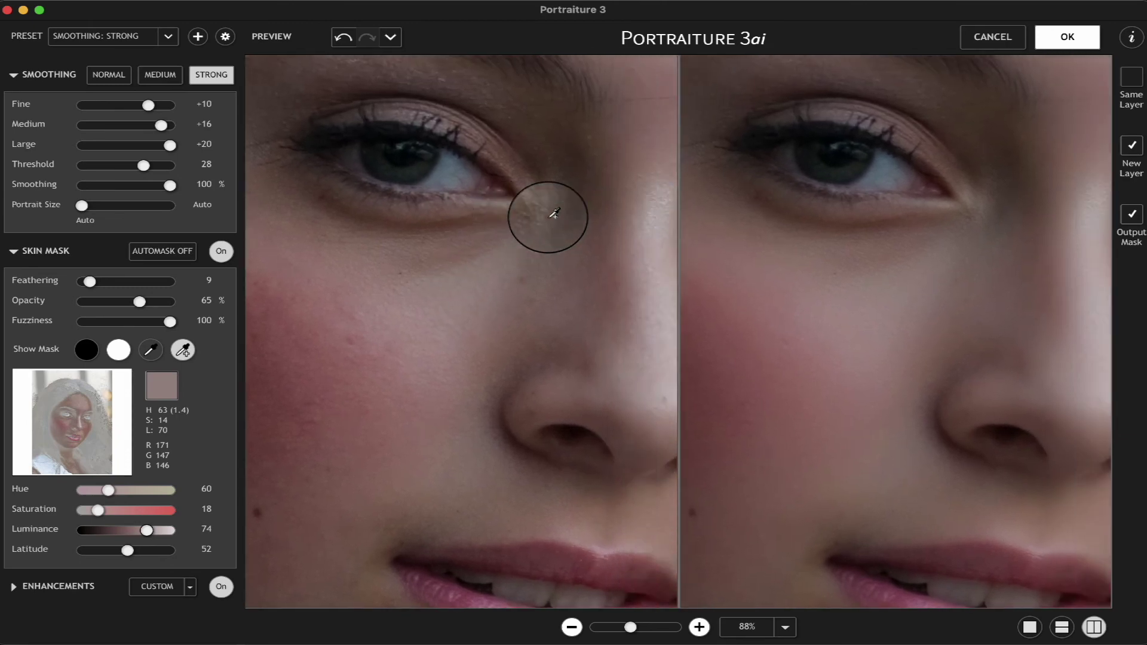
scroll(555, 213, "up", 10)
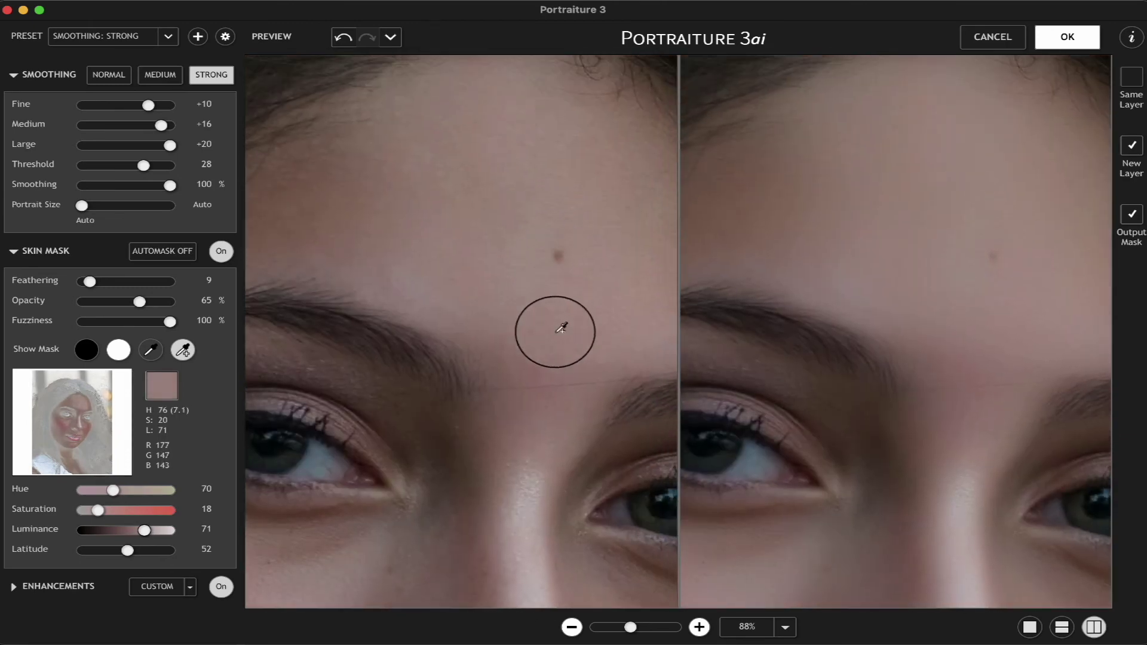
scroll(1026, 329, "down", 10)
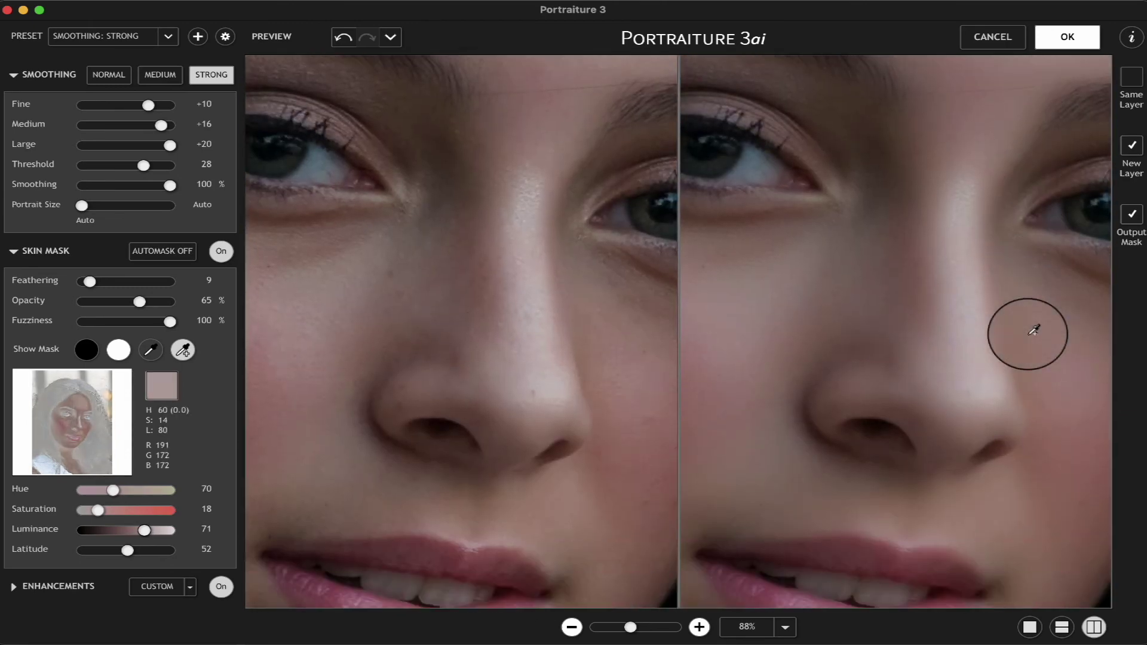
left_click(1056, 37)
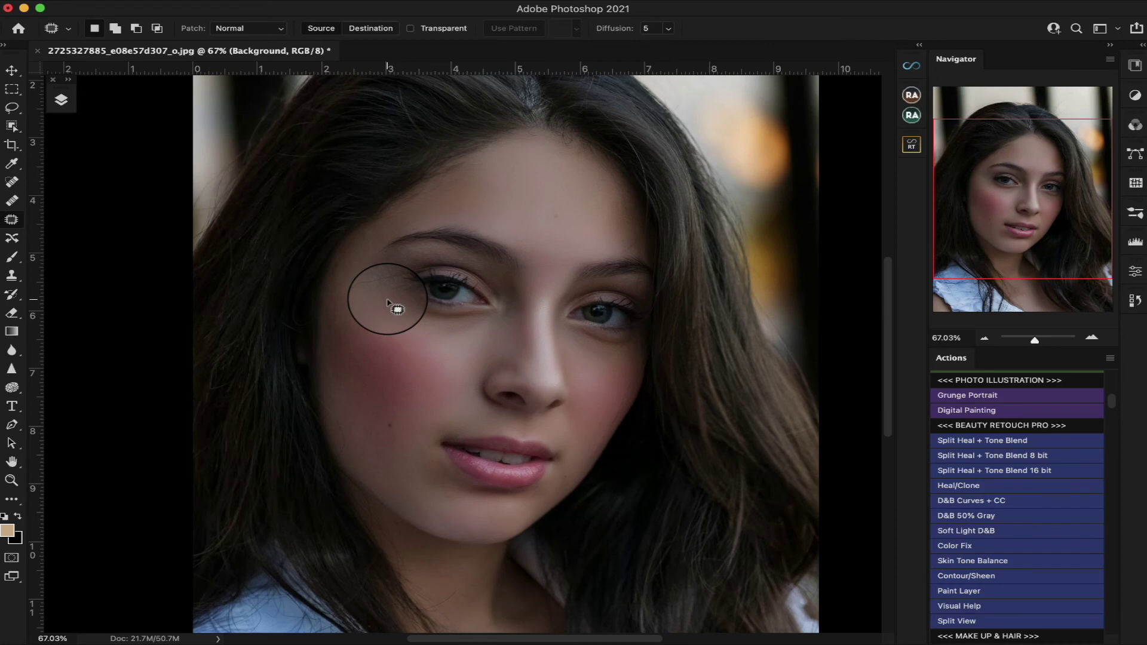
- Examine the smoothed skin on the portrait's forehead, cheeks, nose and chin
scroll(388, 302, "down", 5)
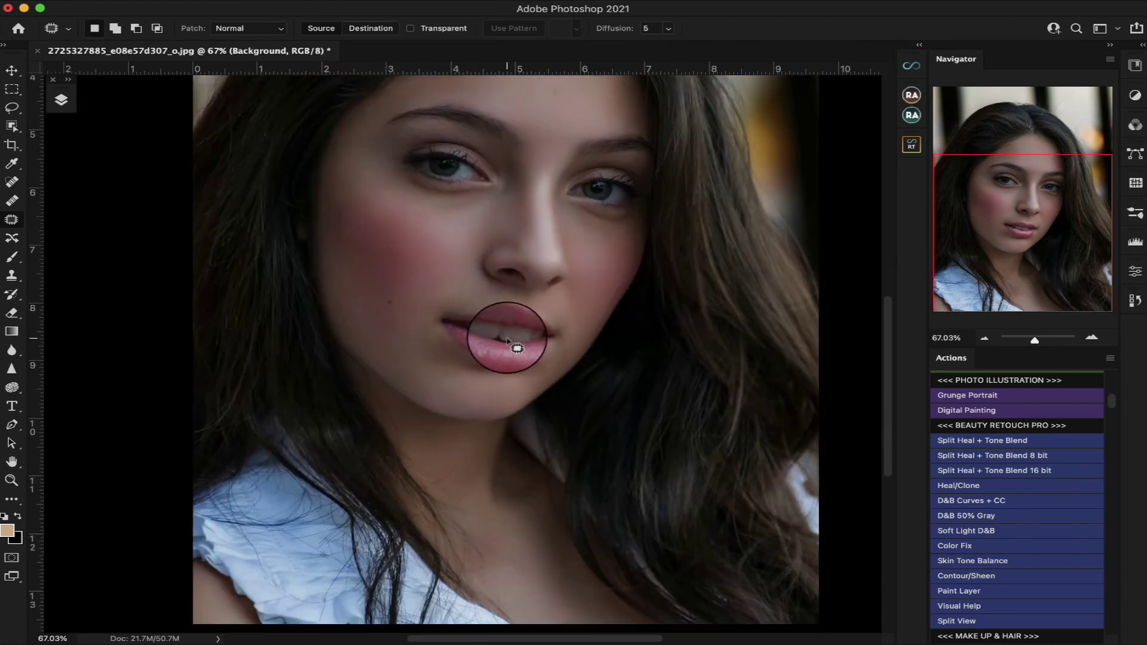
scroll(507, 341, "up", 4)
scroll(507, 341, "left", 4)
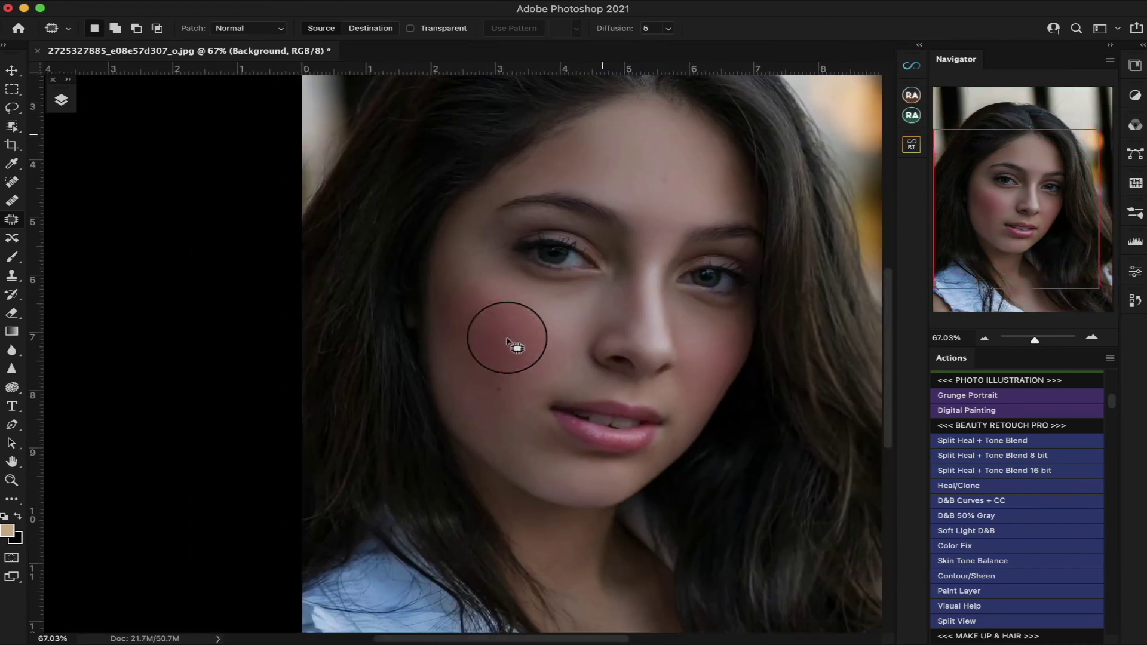
scroll(507, 341, "down", 5)
scroll(507, 341, "right", 8)
scroll(507, 340, "up", 8)
scroll(507, 341, "left", 4)
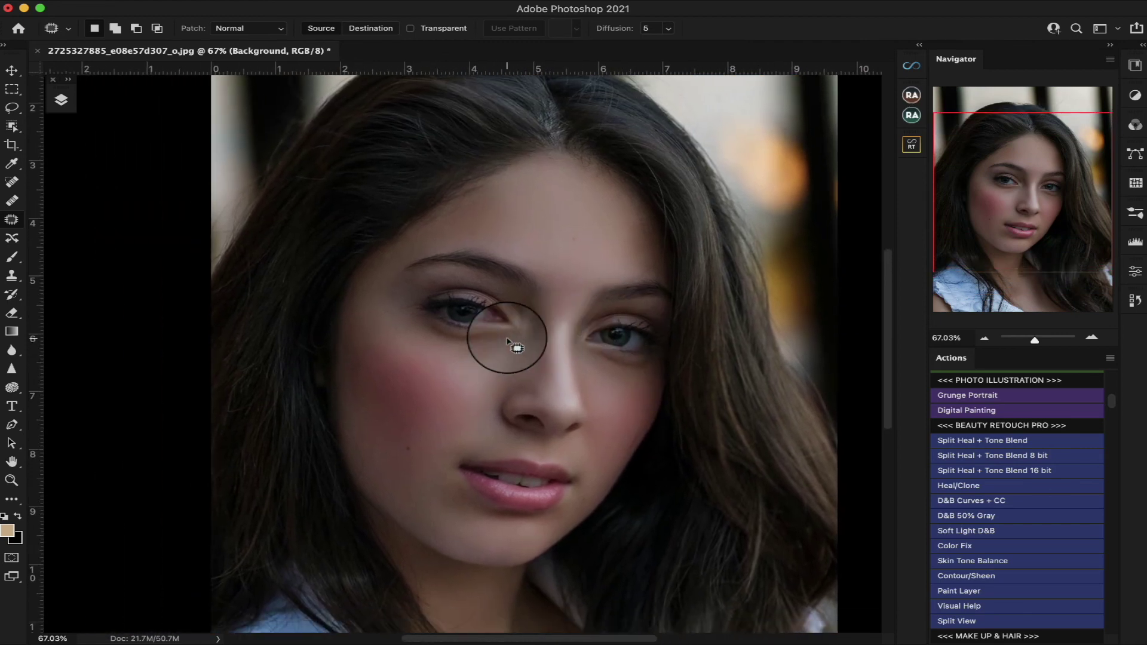
scroll(506, 340, "up", 3)
scroll(507, 341, "right", 1)
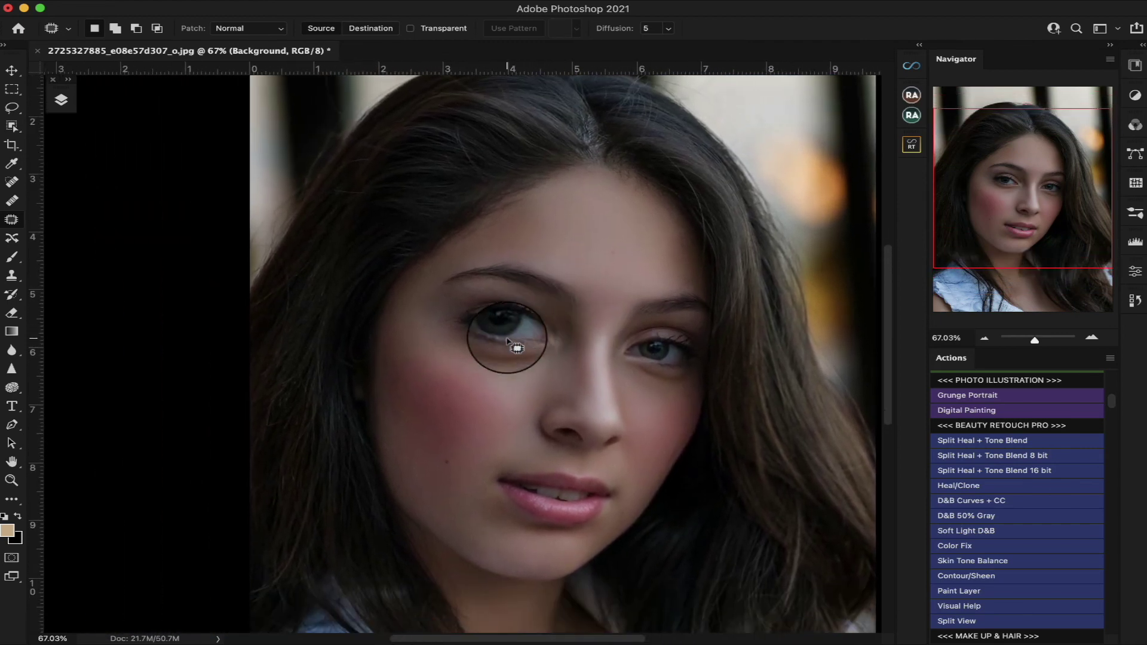
scroll(373, 198, "down", 4)
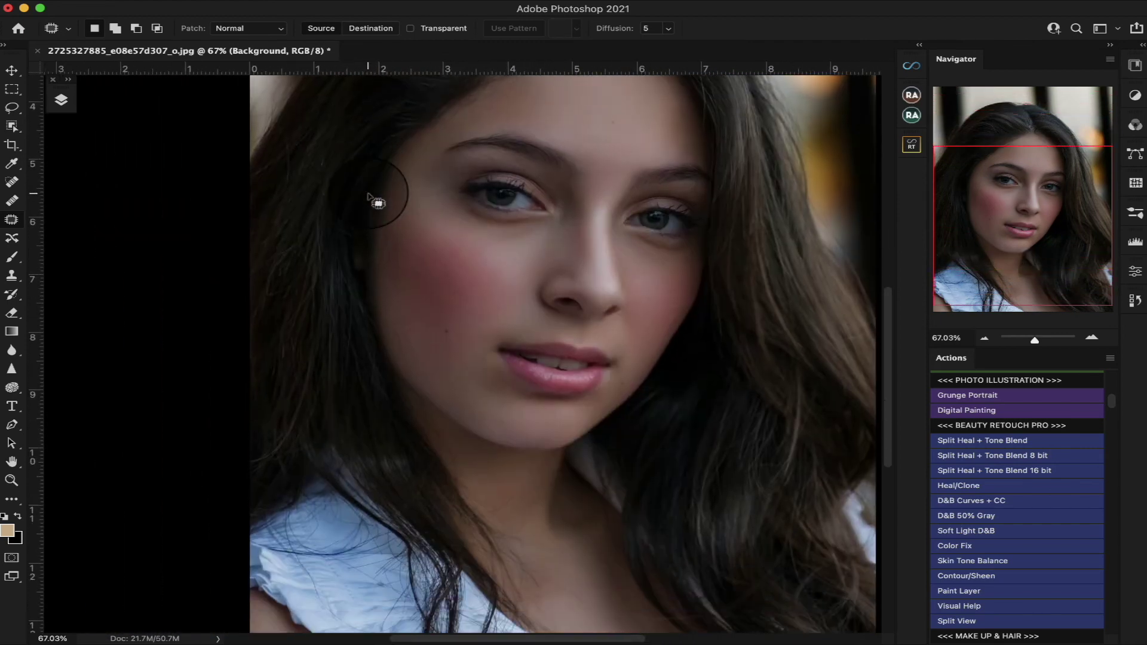
scroll(374, 199, "up", 3)
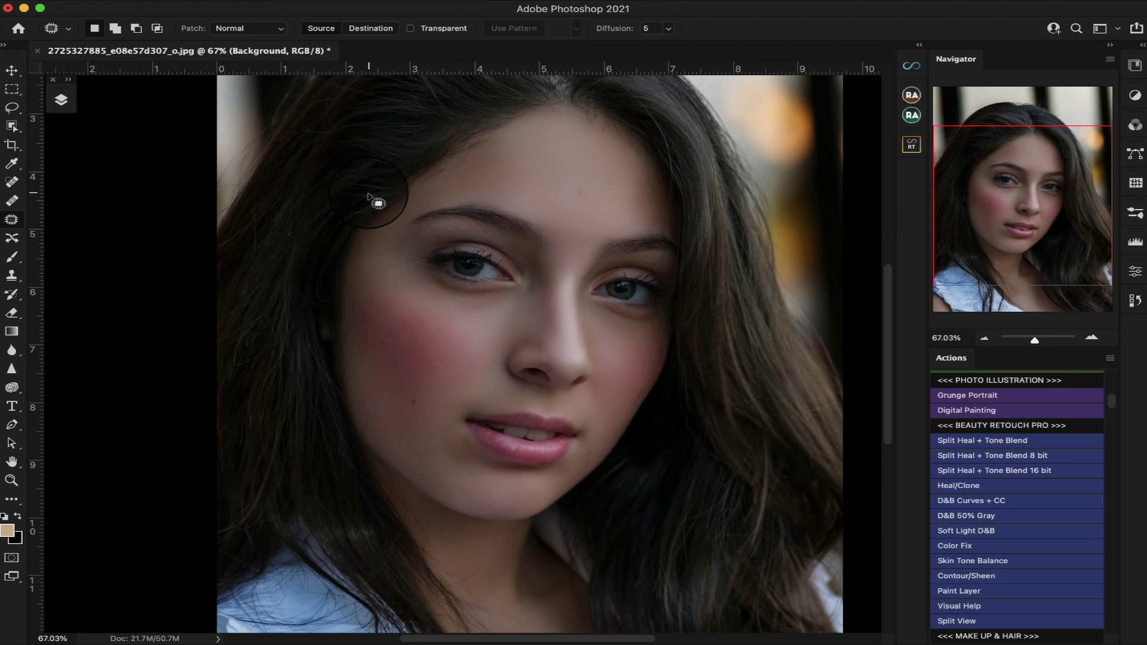
- Switch to Safari and go back from the Infinite Tools store to The Create Button page of the Infinite Retouch documentation
mouse_move(6, 191)
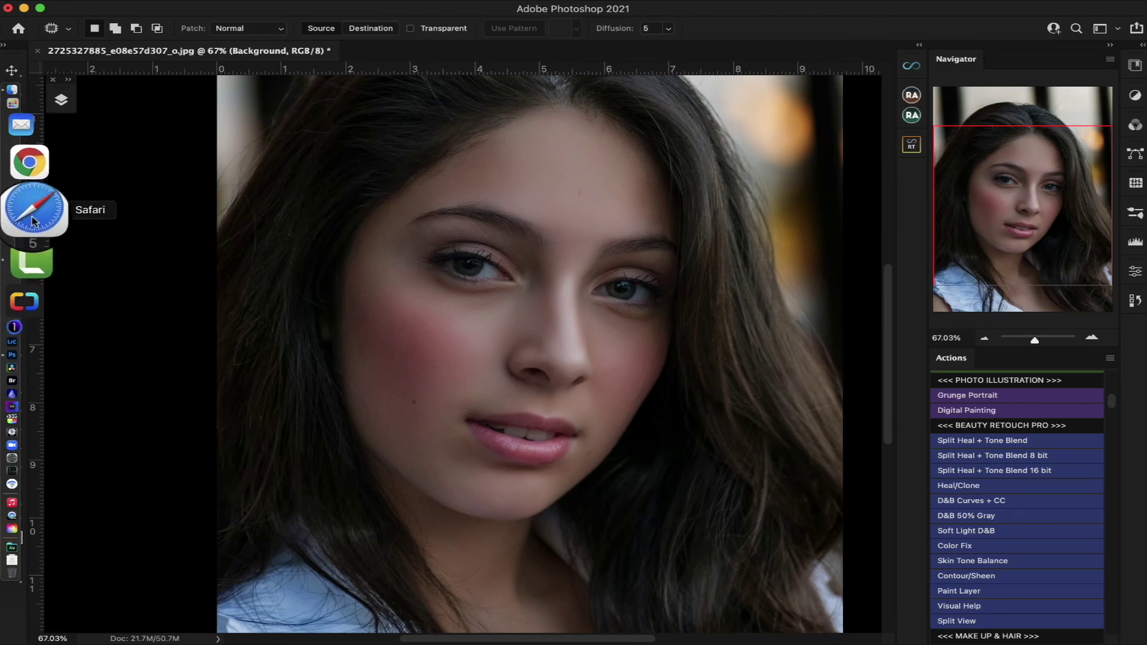
left_click(33, 221)
left_click(74, 288)
scroll(75, 293, "down", 1)
left_click(115, 19)
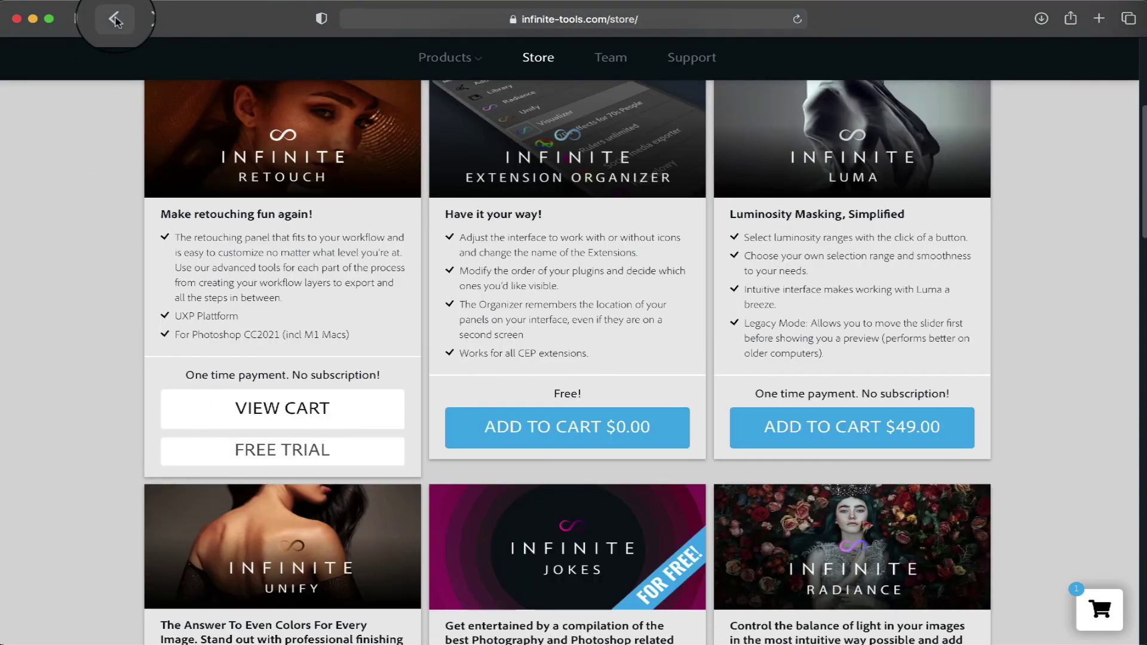
left_click(115, 19)
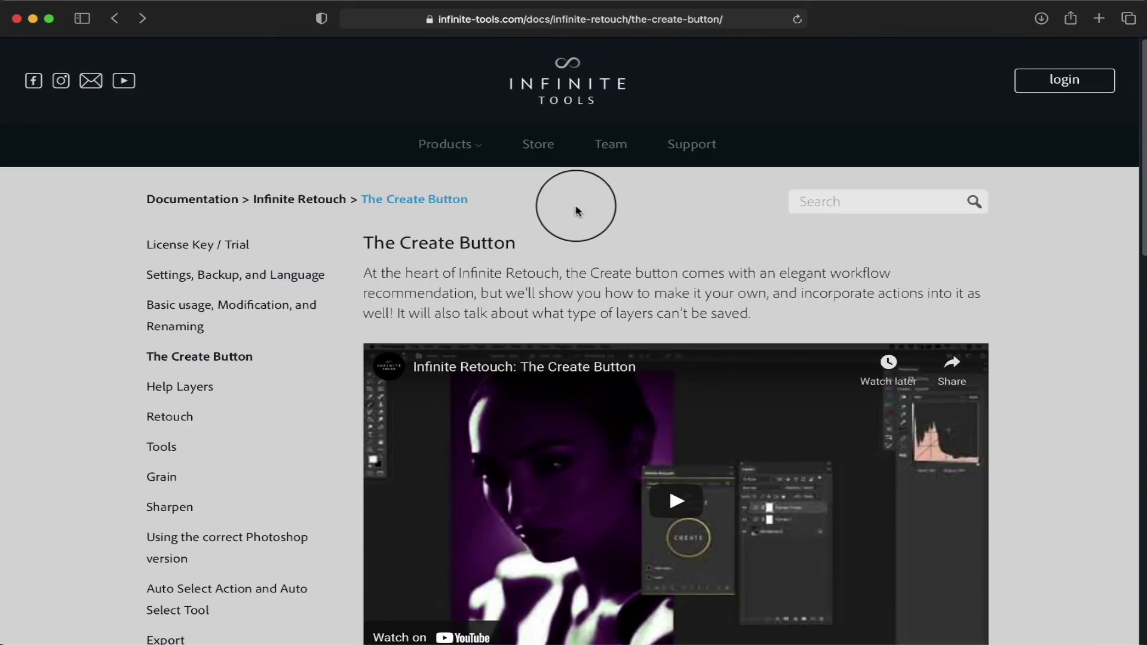
- Look through the Infinite Retouch documentation topics listed beside The Create Button tutorial
scroll(581, 210, "down", 1)
scroll(580, 210, "down", 2)
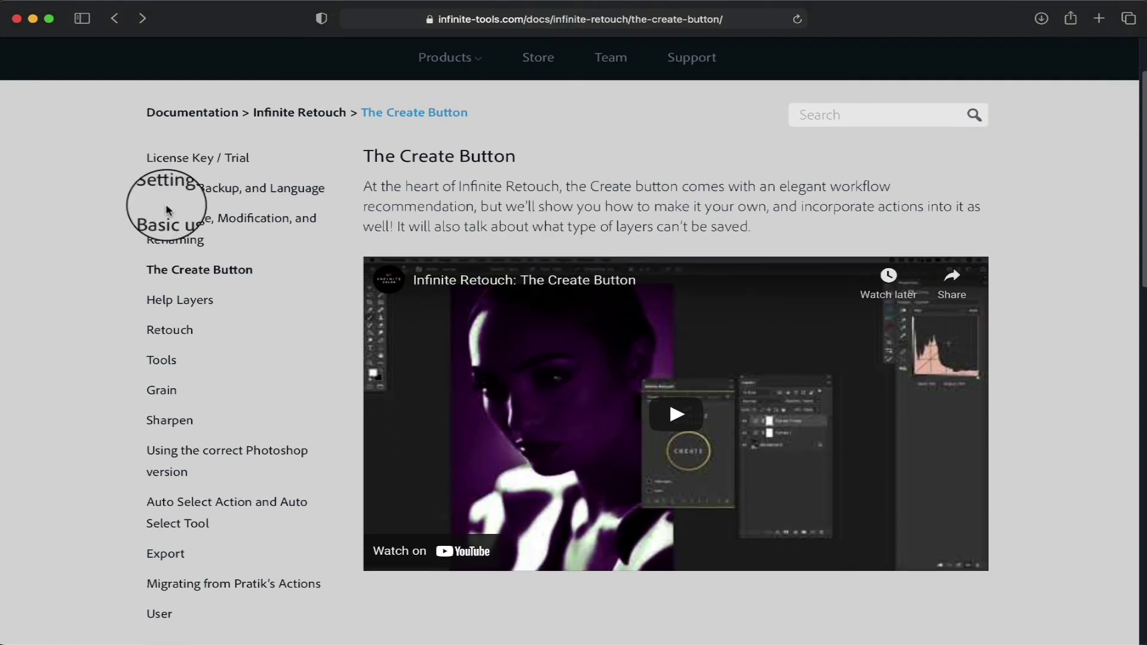
scroll(69, 211, "down", 2)
scroll(69, 210, "up", 1)
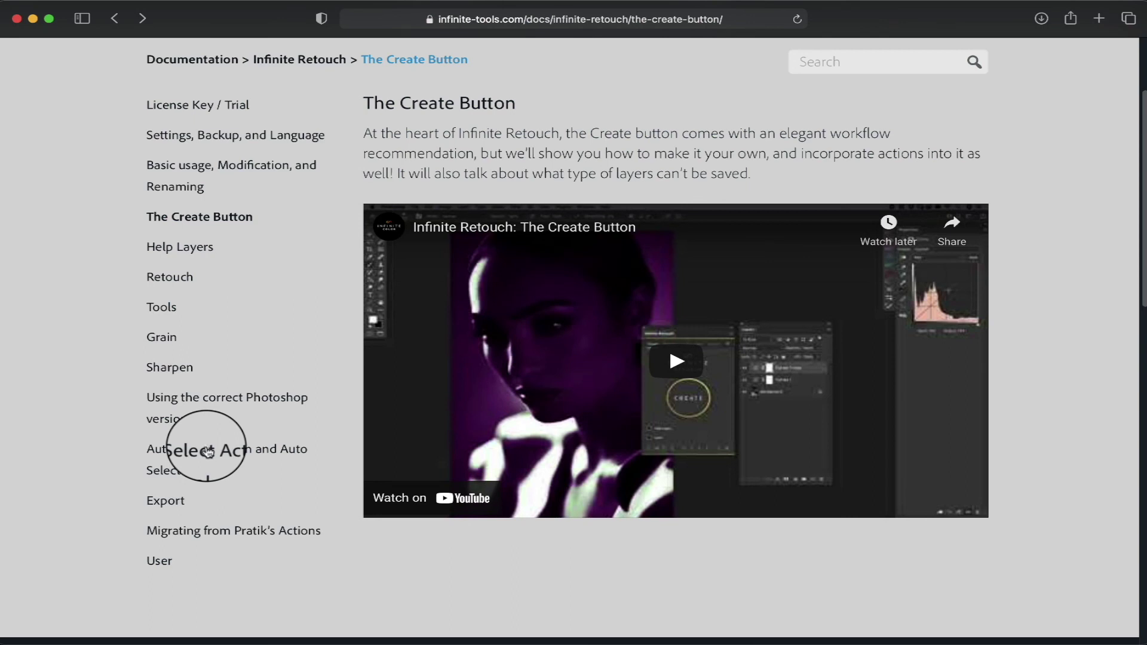
scroll(206, 452, "up", 2)
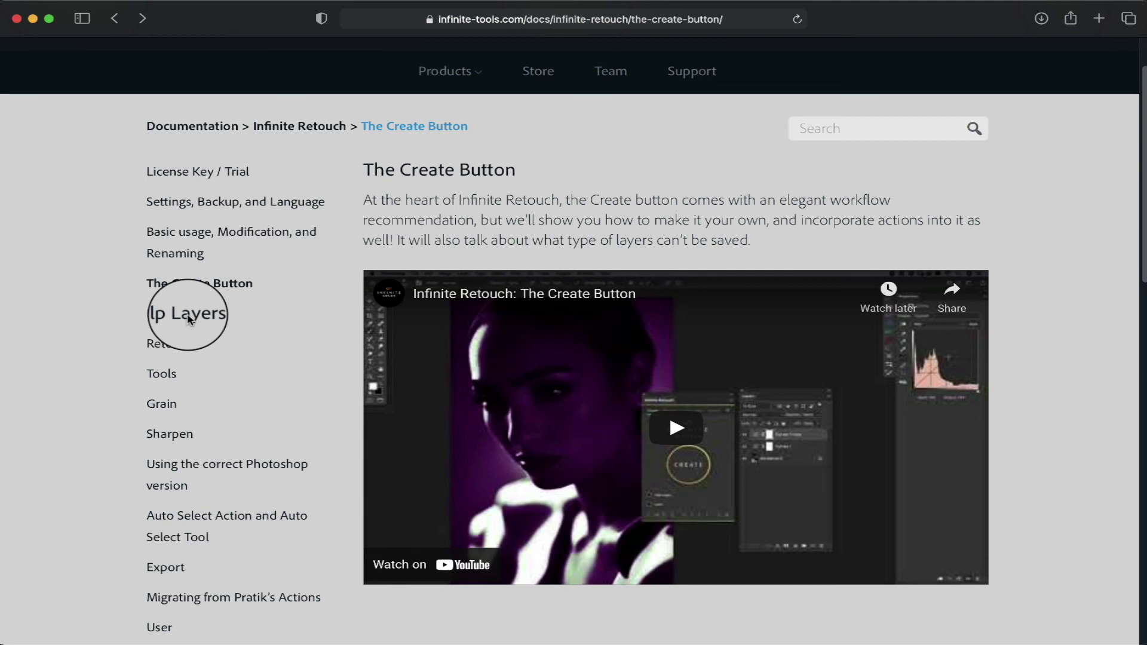
scroll(188, 320, "down", 2)
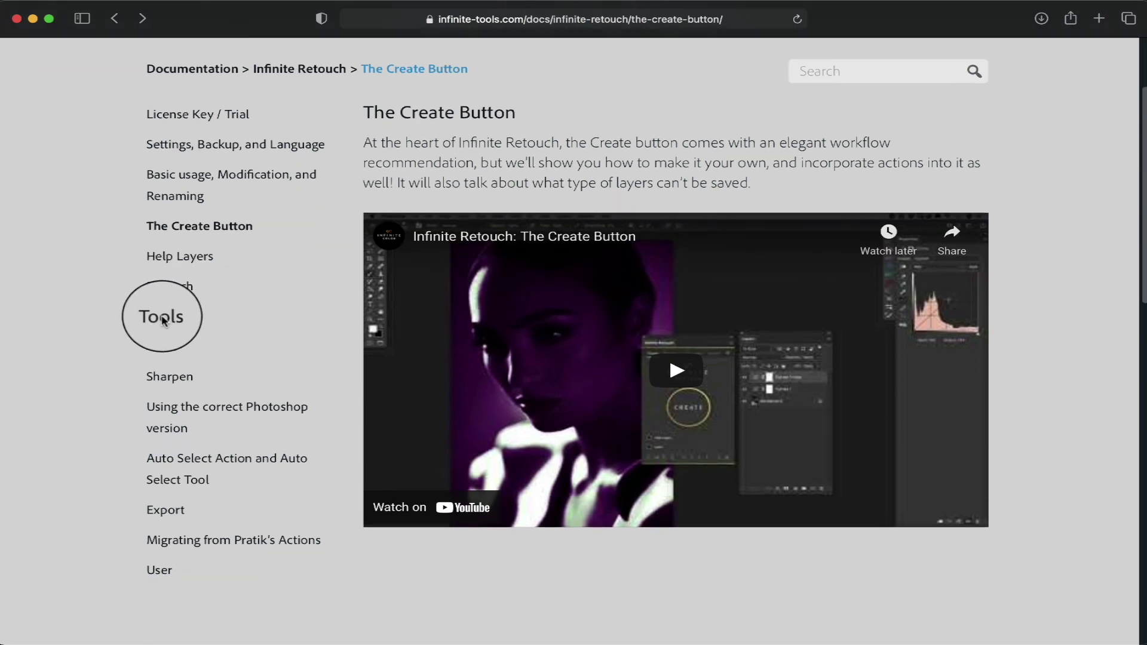
- Open the Tools topic of the Infinite Retouch documentation and view its description and tutorial video
left_click(165, 321)
scroll(734, 312, "down", 1)
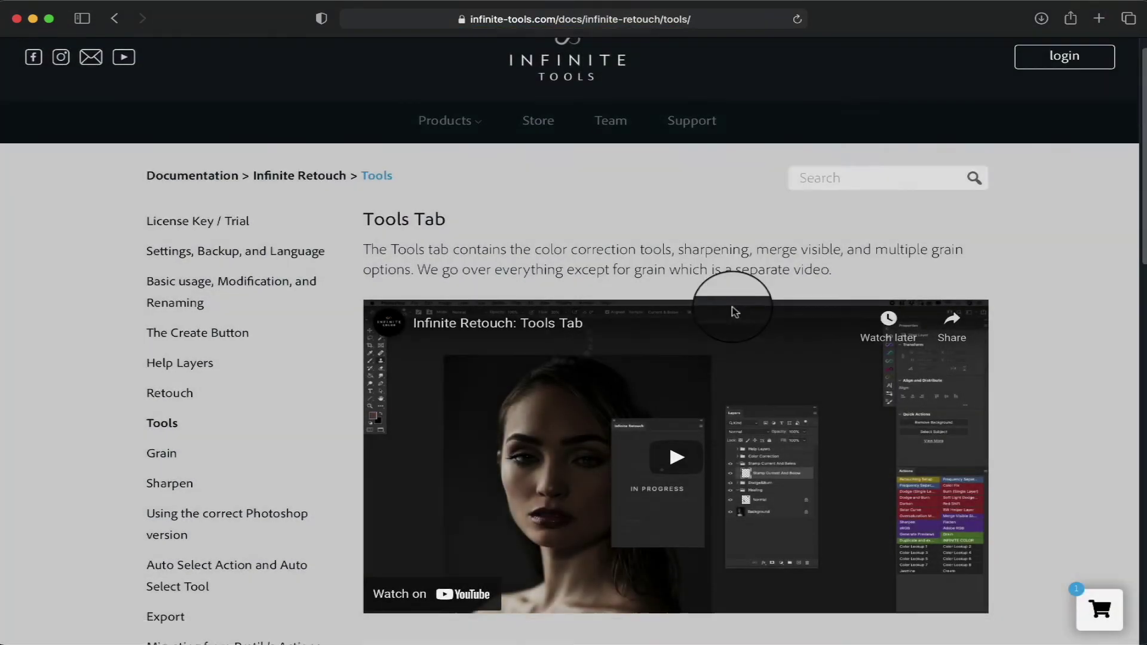
scroll(734, 312, "down", 3)
- Open the Sharpen documentation topic and look over its description and sharpening options video
left_click(199, 409)
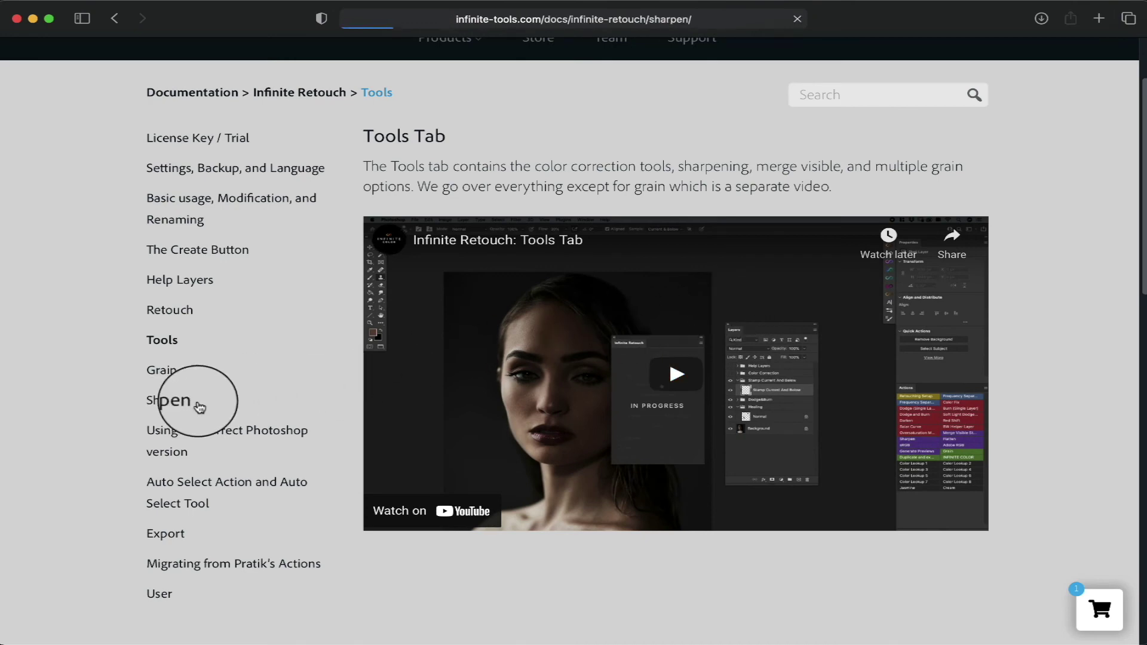
scroll(1080, 325, "down", 4)
scroll(1081, 326, "up", 3)
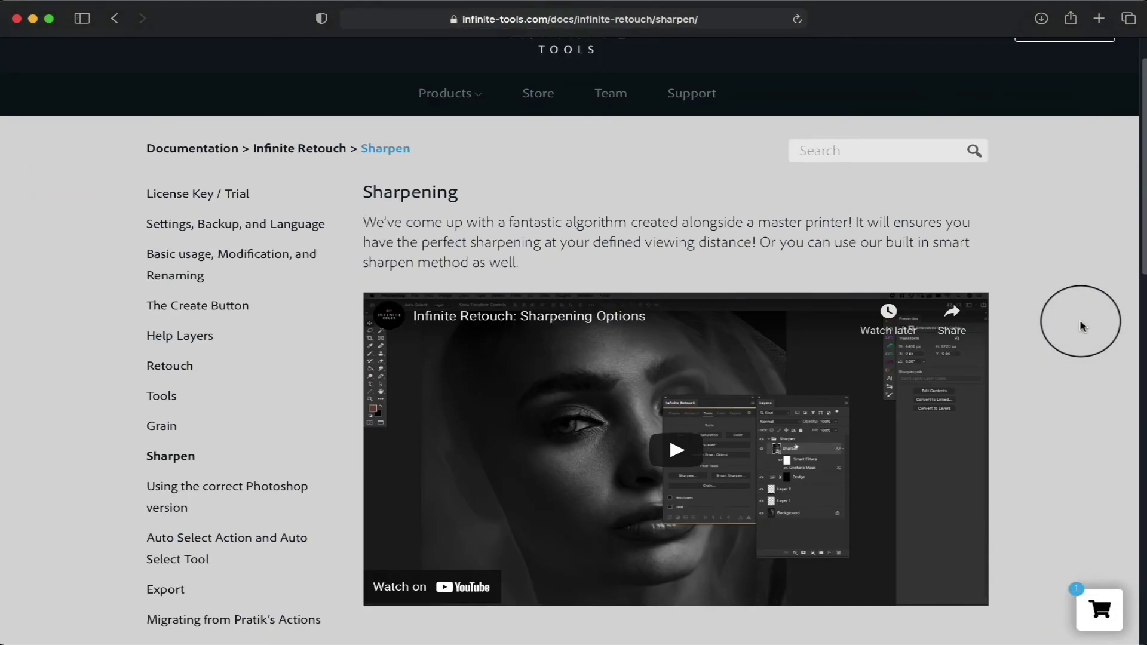
scroll(1081, 325, "down", 1)
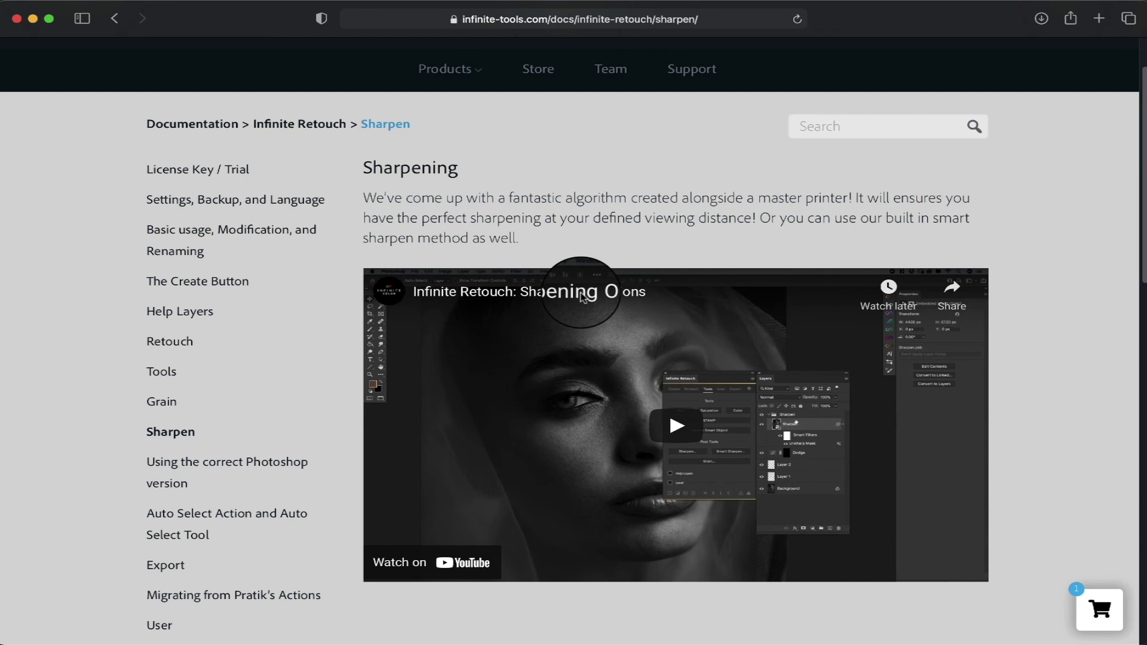